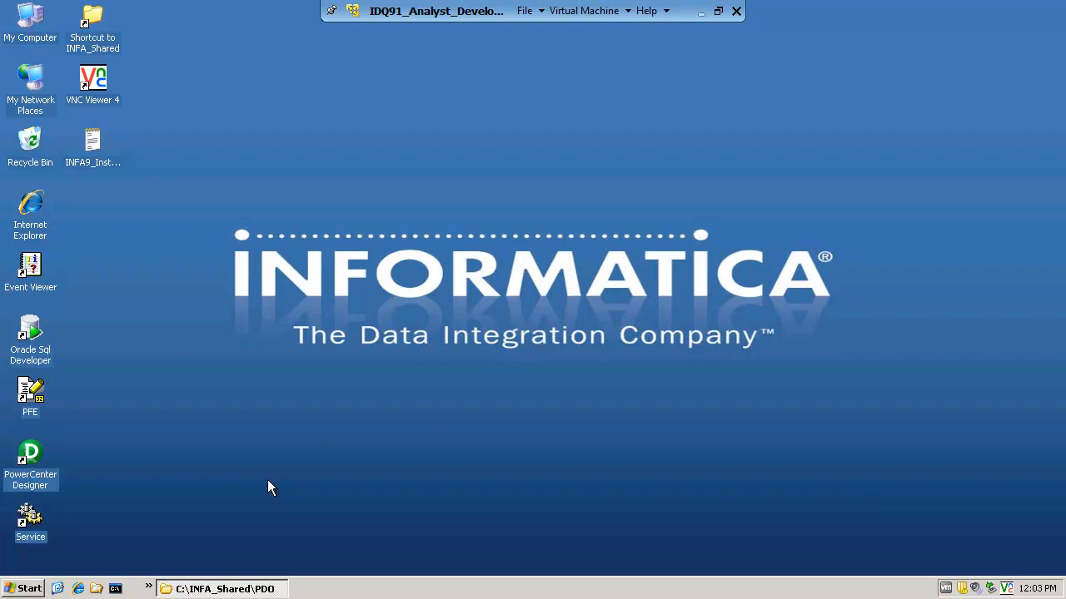
Launch Informatica Developer from the Informatica 9.1.0 client programs
left_click(24, 589)
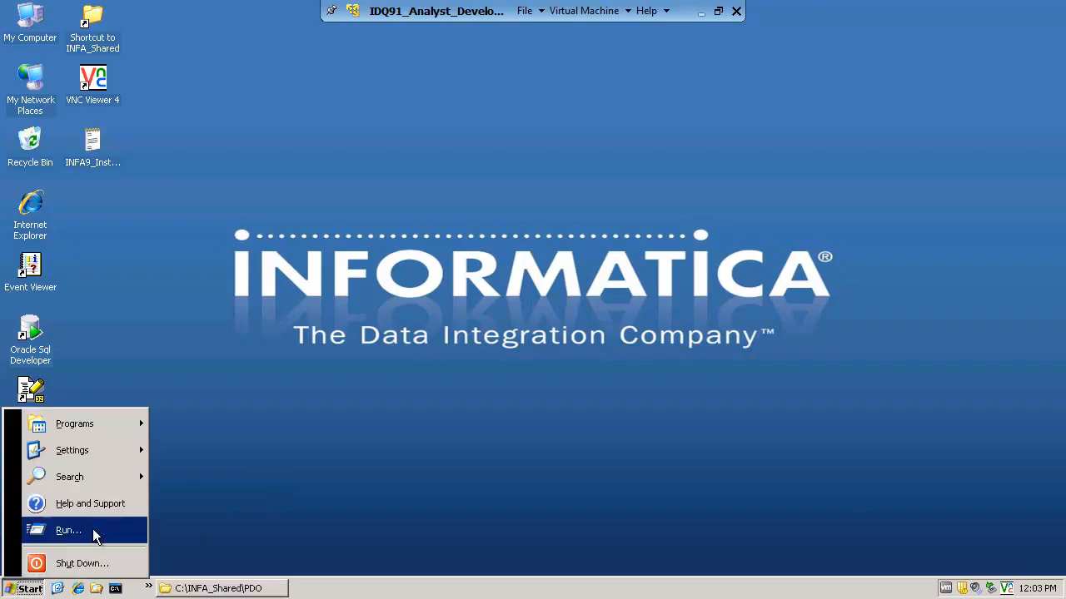
mouse_move(75, 424)
mouse_move(179, 419)
mouse_move(343, 423)
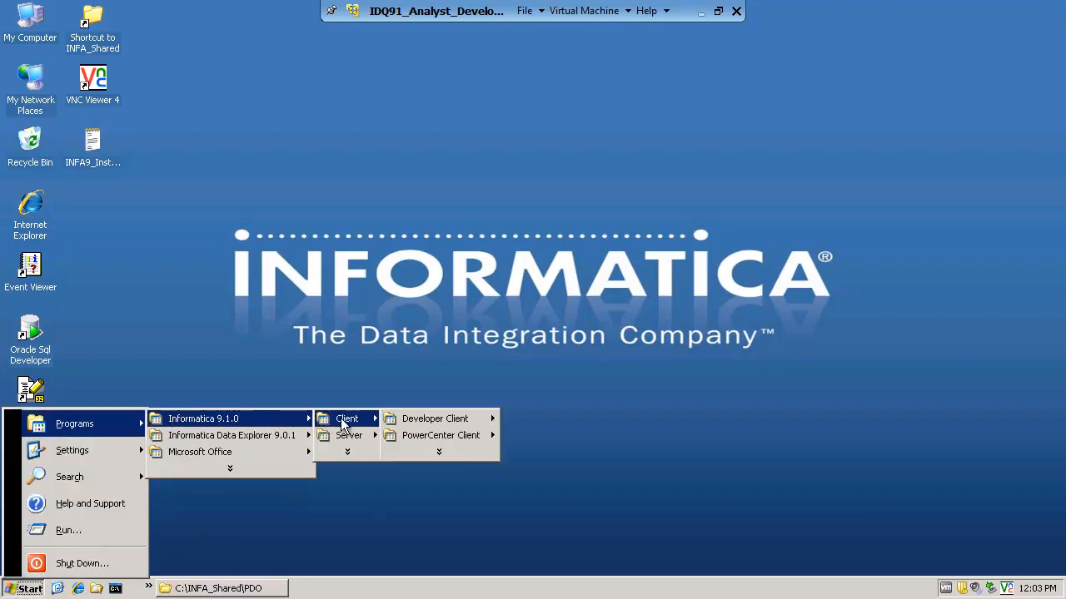
mouse_move(434, 419)
left_click(581, 420)
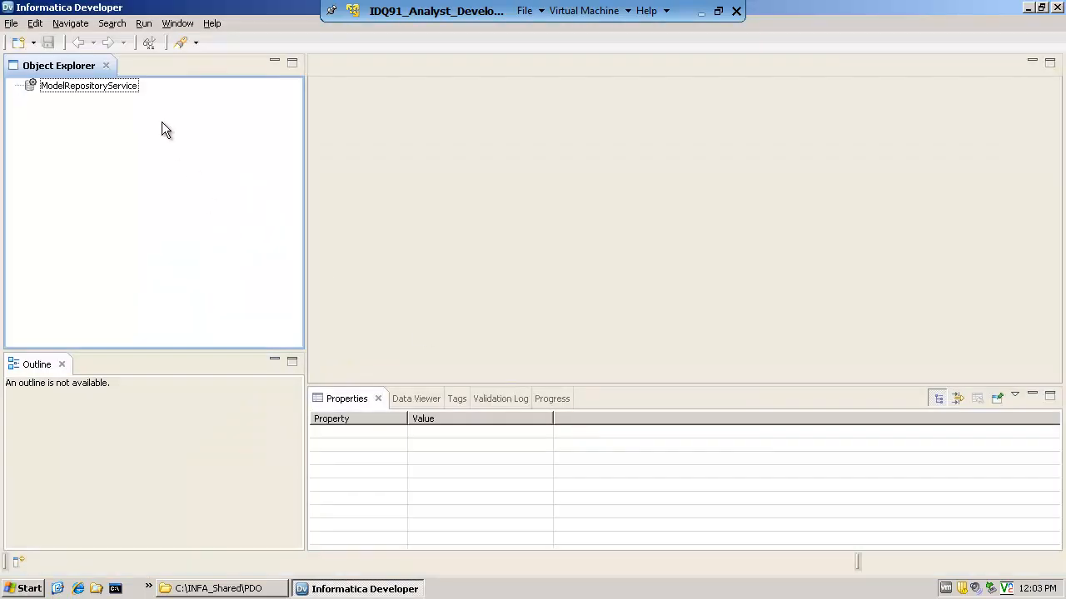
Connect to ModelRepositoryService by signing in to the domain with the prefilled user name and the account password
double_click(106, 85)
left_click_drag(505, 248, 406, 252)
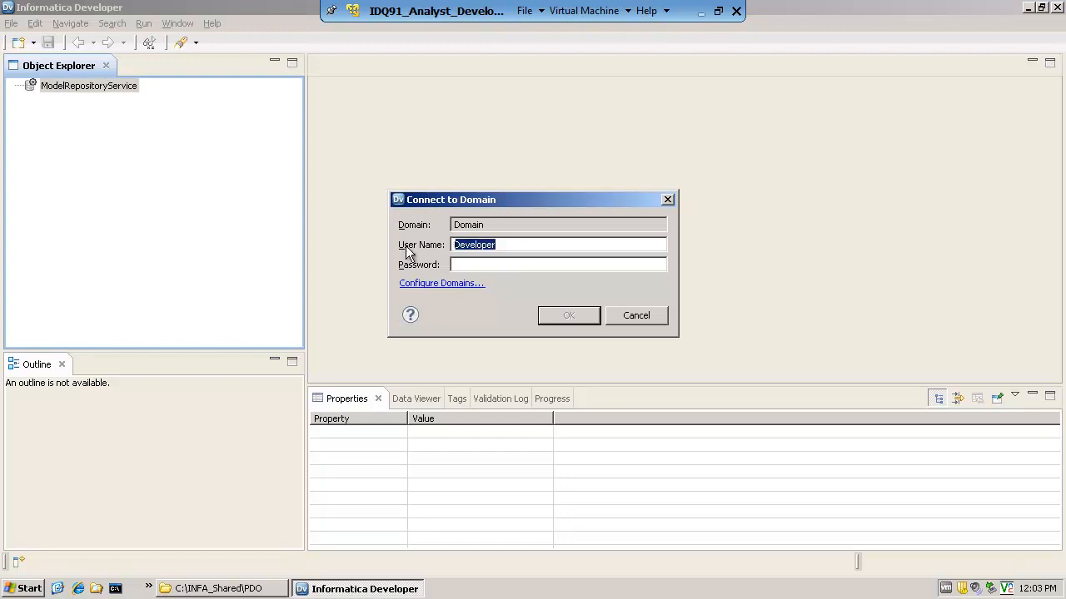
left_click(475, 265)
type("Developer")
left_click(571, 317)
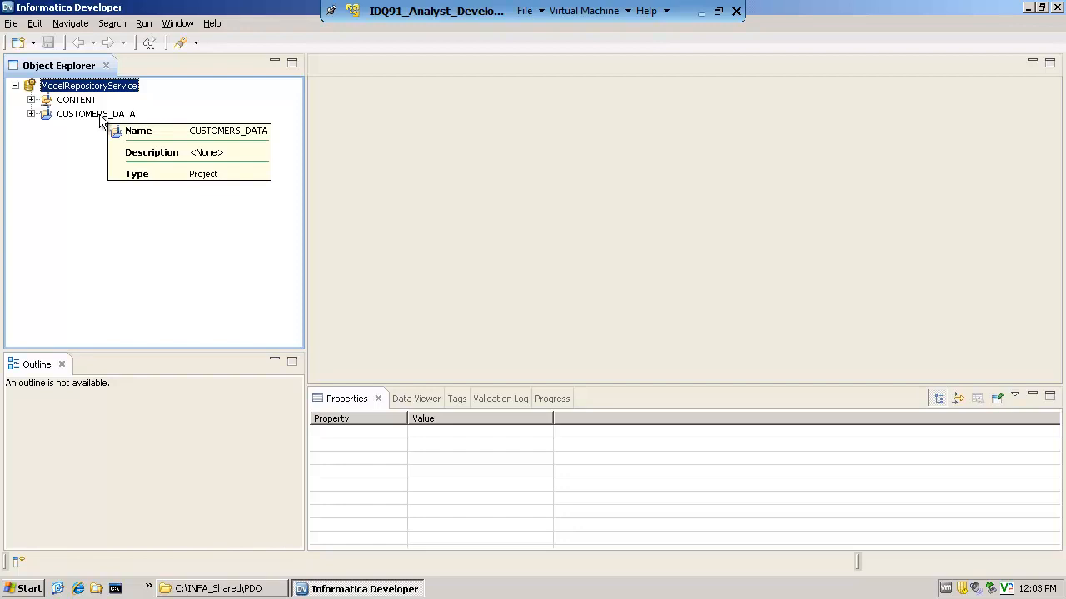
Examine the folders of the CONTENT project, including the contents of Training_Materials
left_click(79, 100)
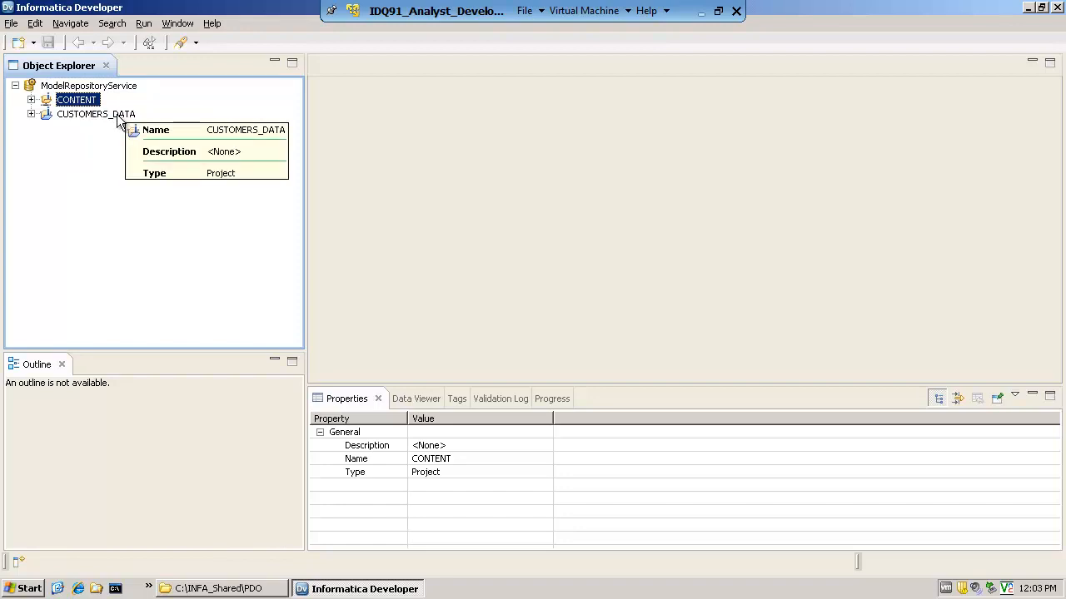
left_click(31, 99)
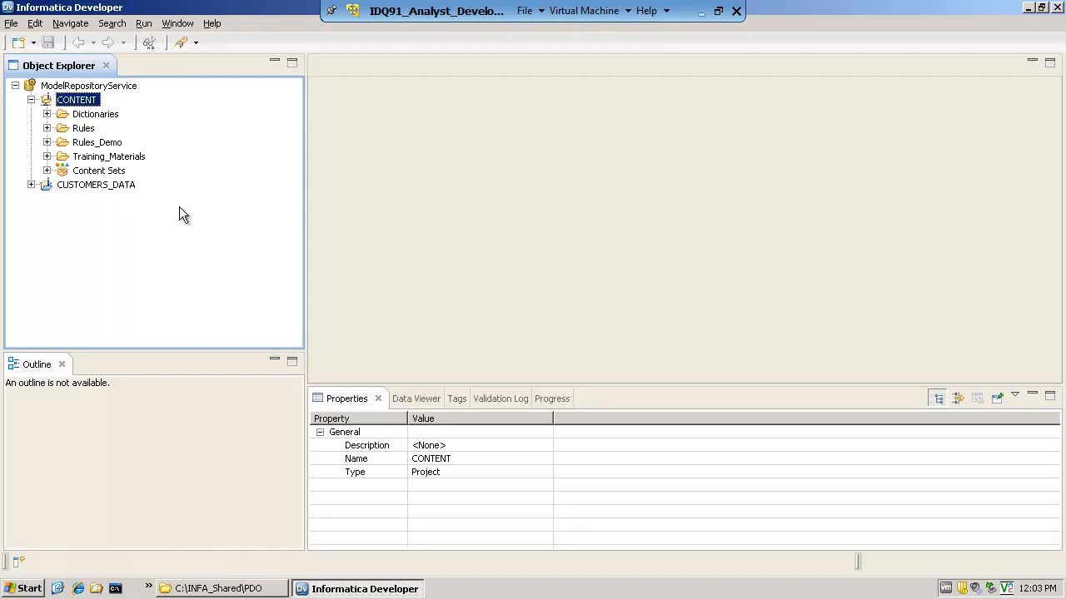
left_click(83, 128)
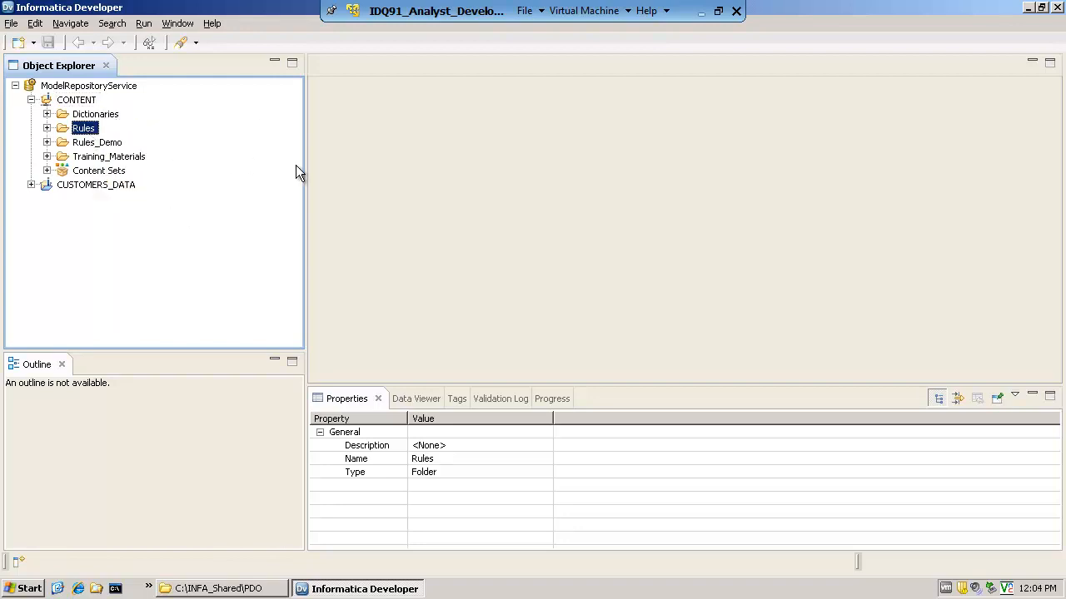
left_click(104, 142)
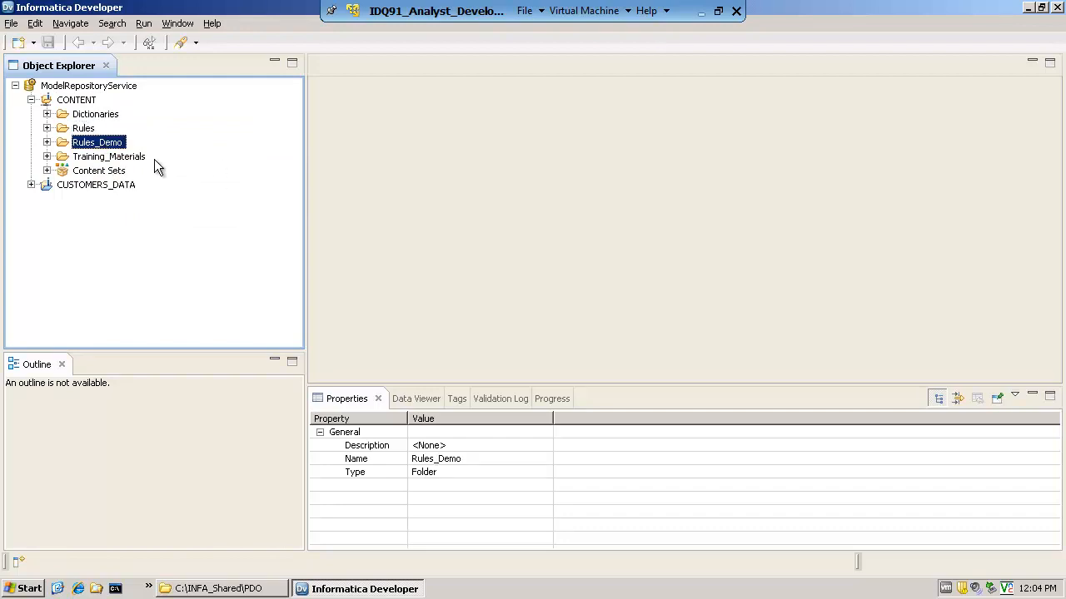
left_click(133, 157)
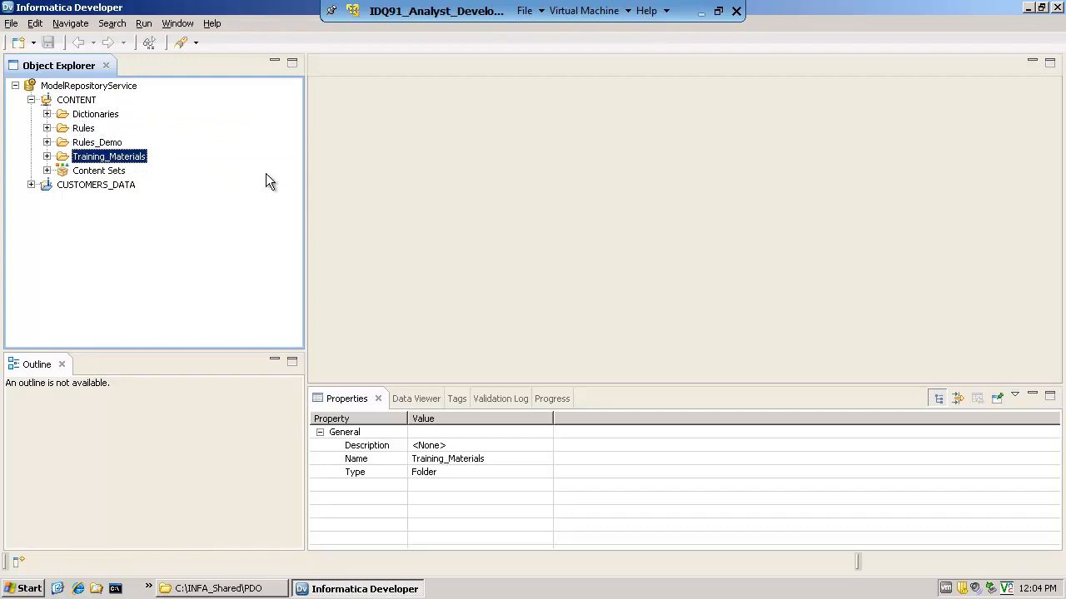
left_click(47, 156)
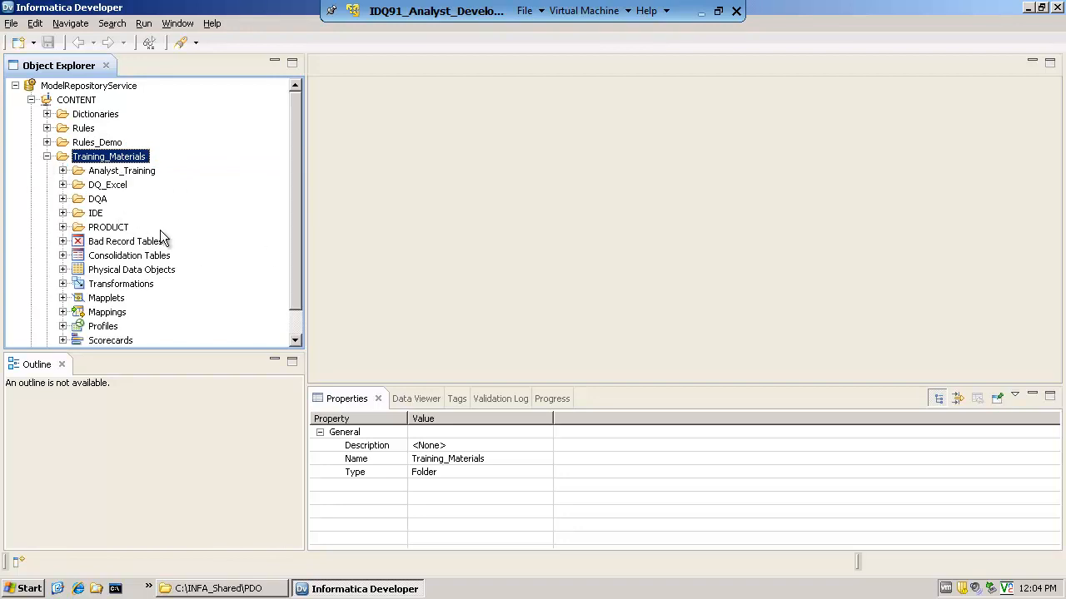
left_click(47, 158)
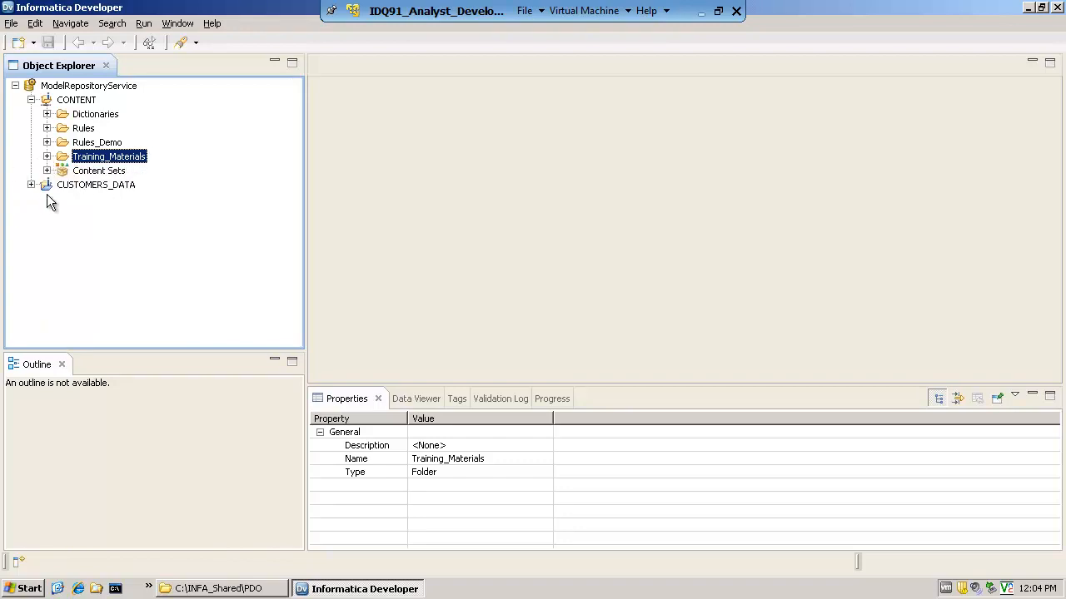
Expand the CUSTOMERS_DATA project and examine its physical data objects, mapplets, profiles and scorecards
left_click(73, 184)
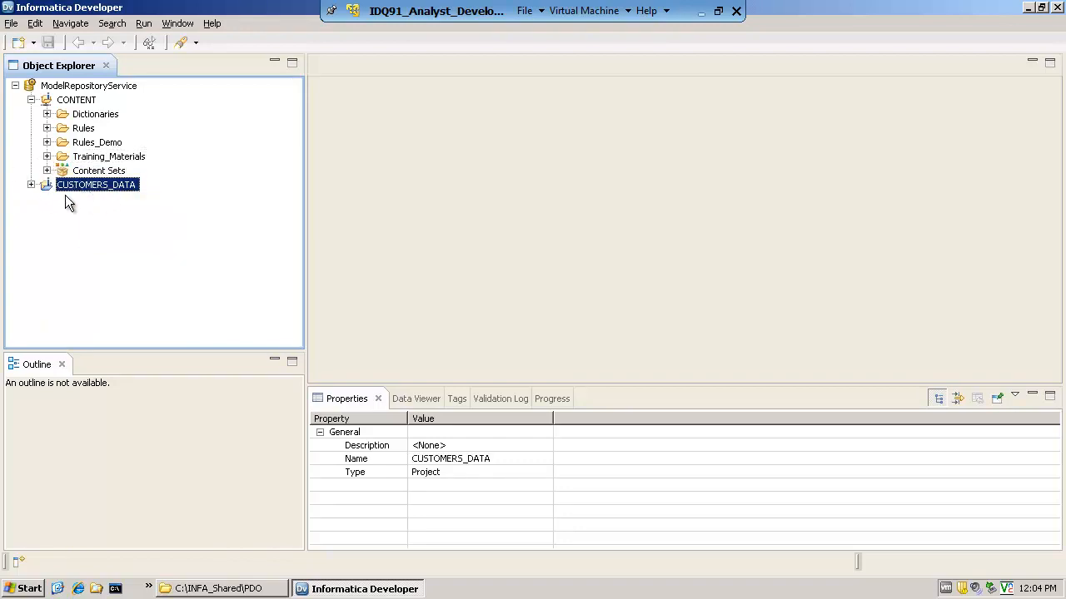
left_click(31, 185)
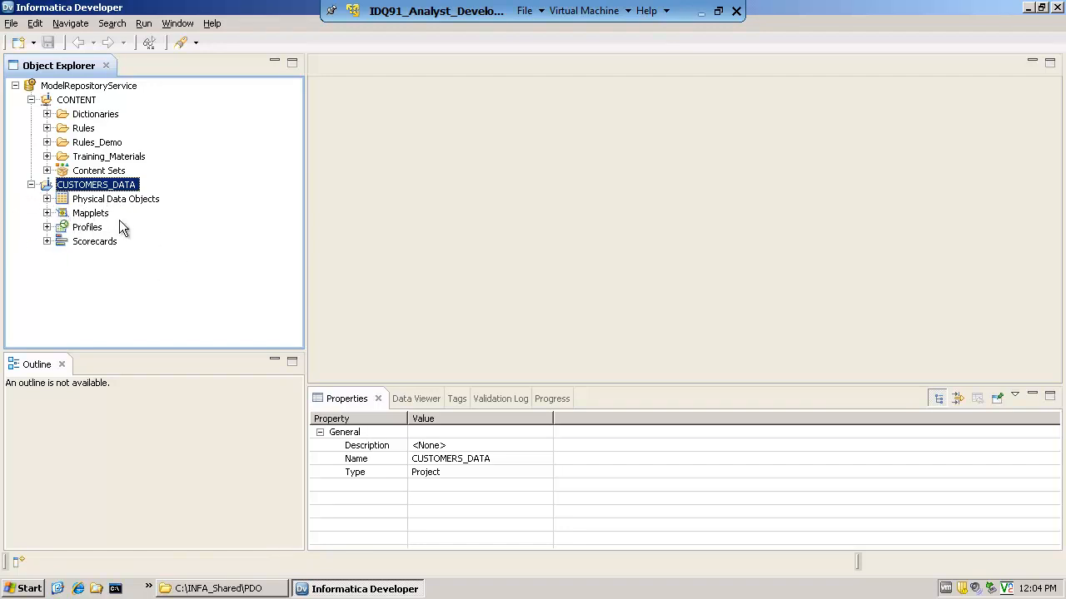
left_click(47, 199)
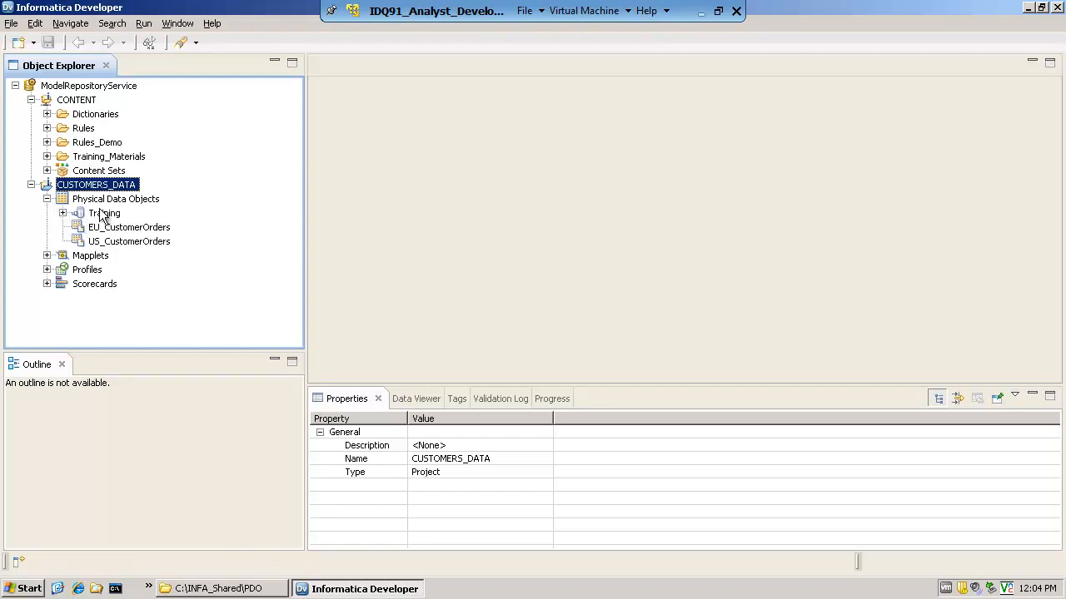
left_click(129, 232)
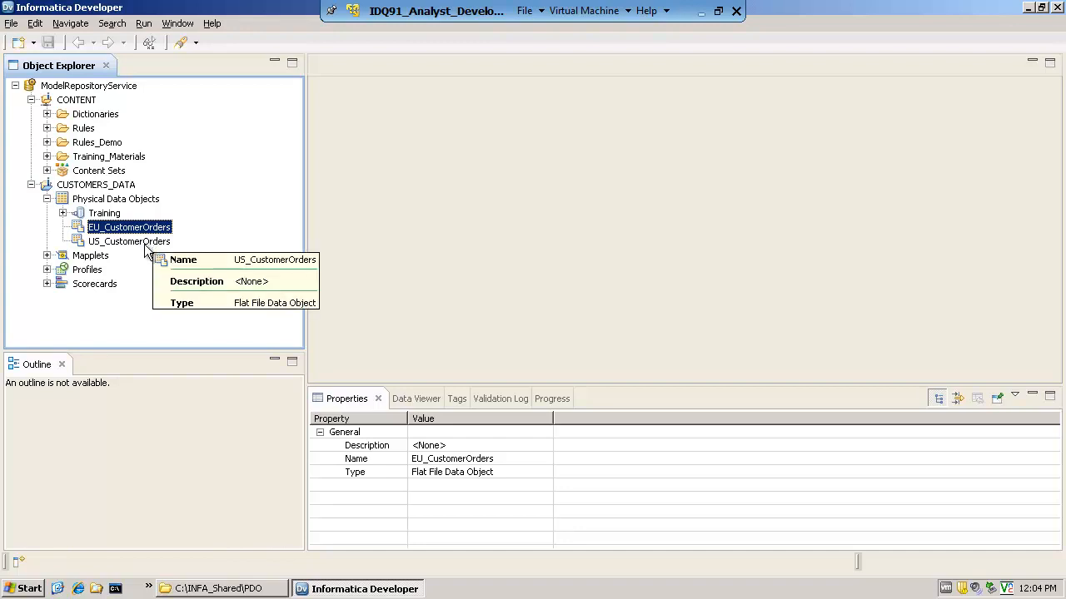
left_click(144, 246)
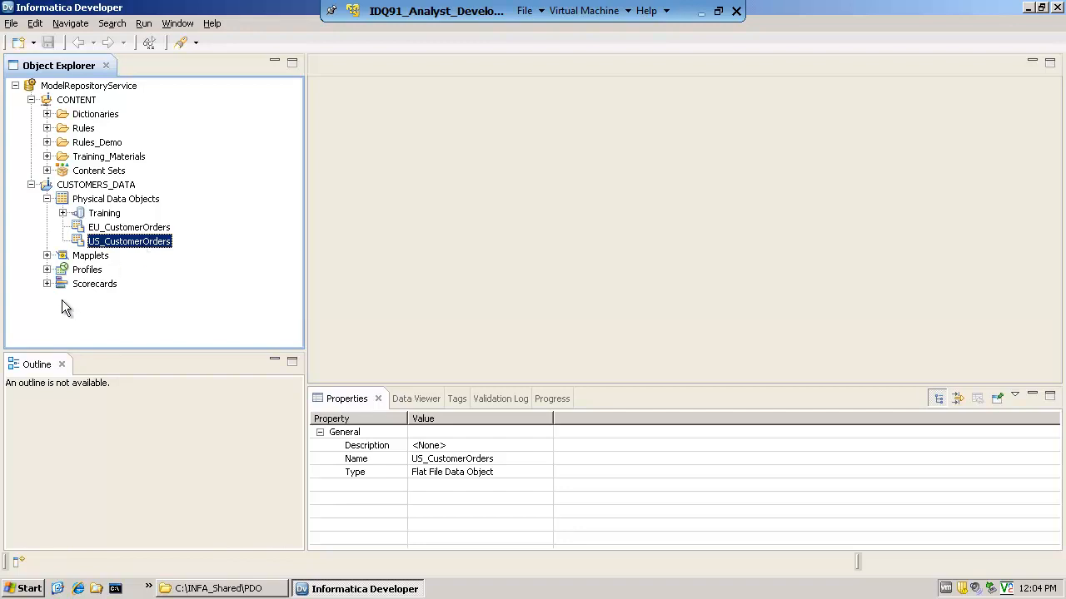
left_click(47, 256)
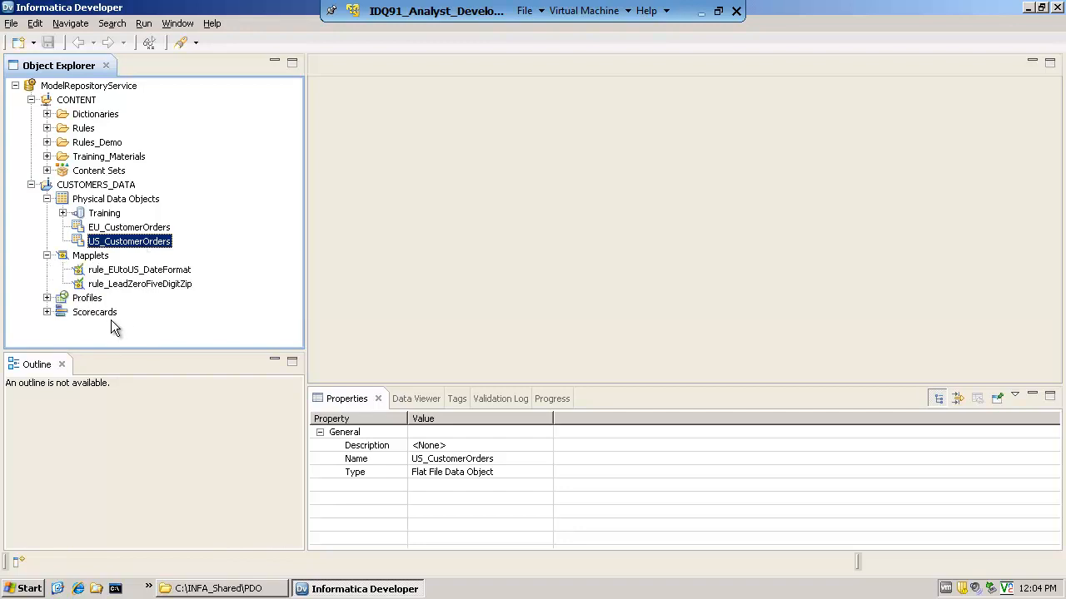
left_click(48, 298)
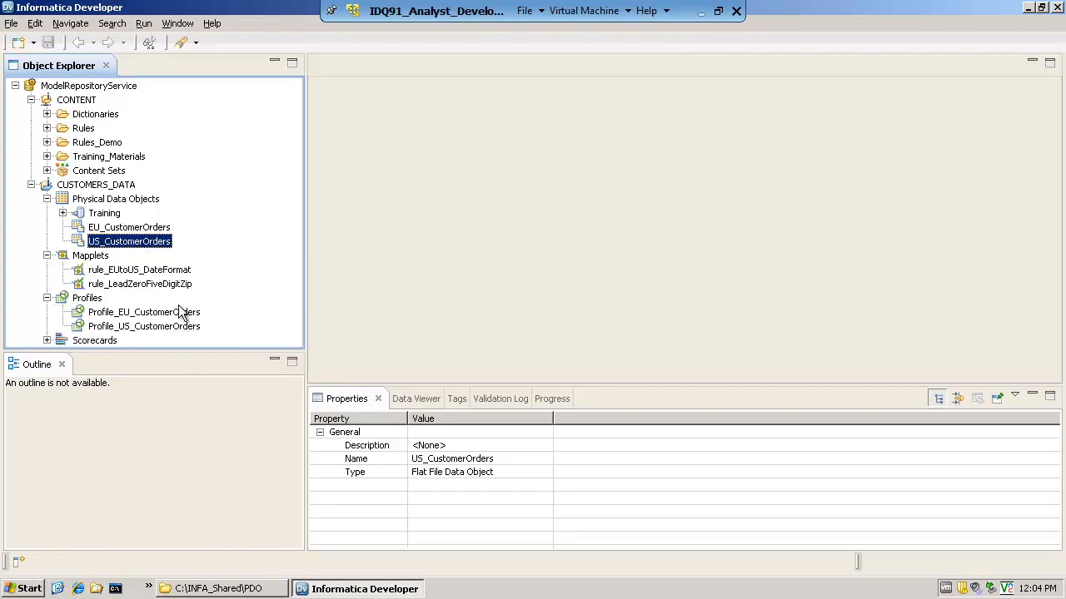
left_click(47, 340)
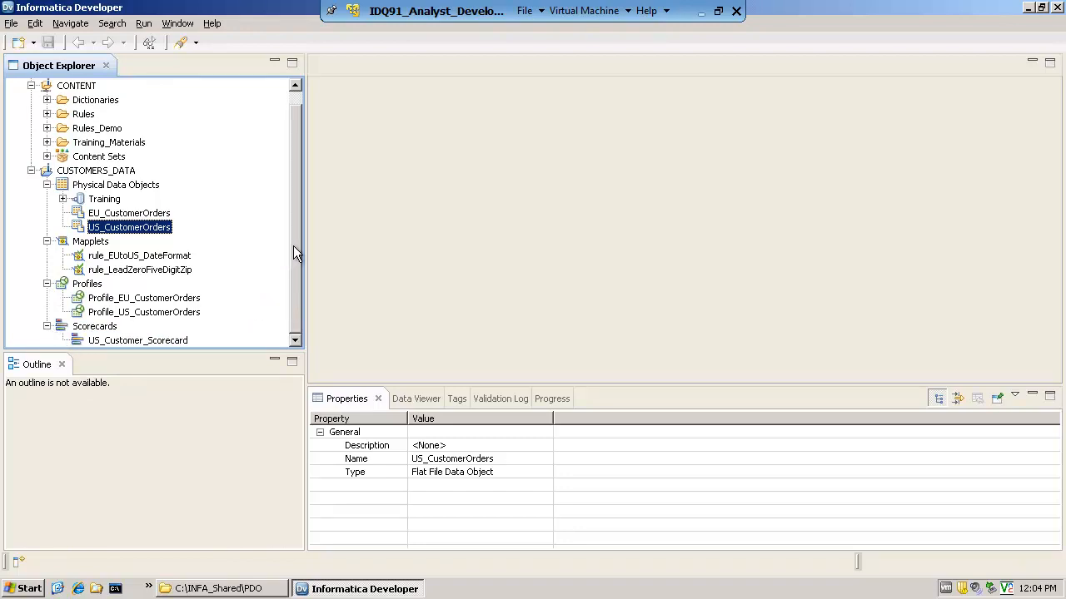
left_click_drag(295, 246, 297, 238)
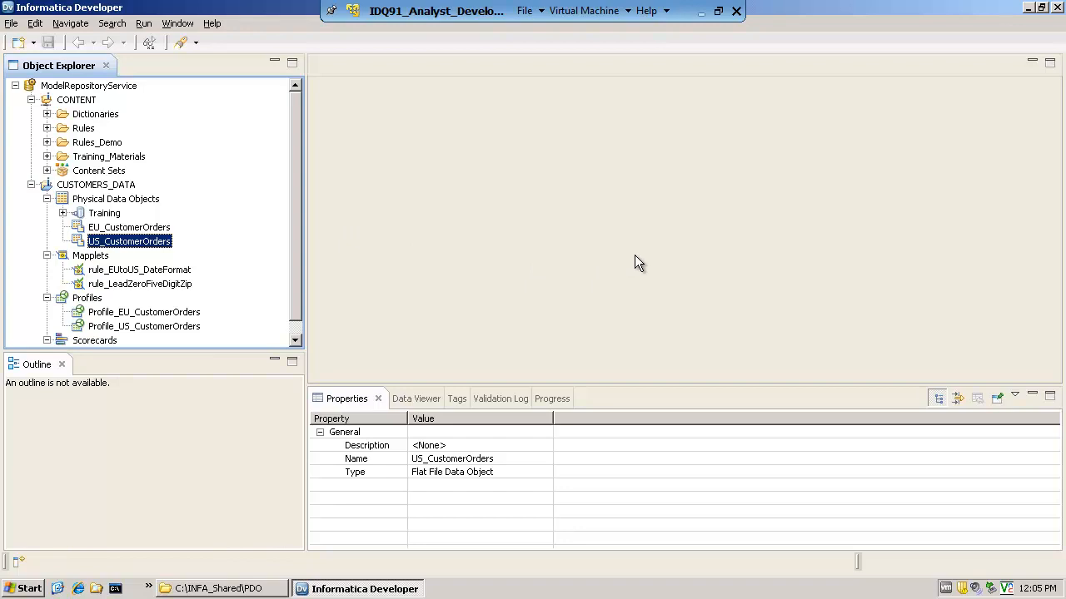
Minimize Informatica Developer and browse to the folder C:\INFA_Shared\PDO through My Computer
left_click(1028, 8)
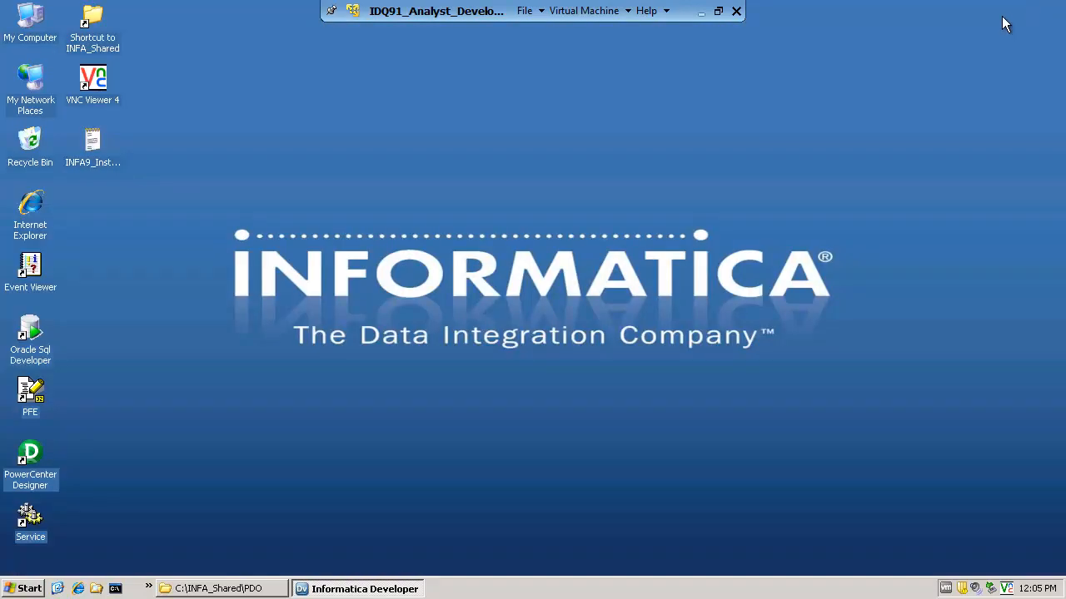
double_click(45, 30)
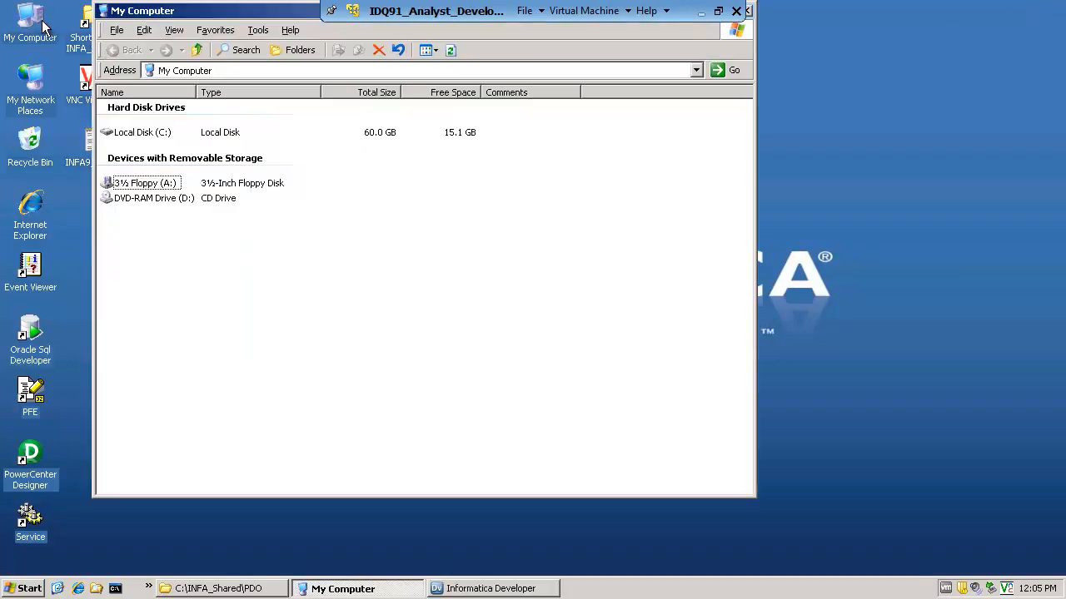
double_click(142, 133)
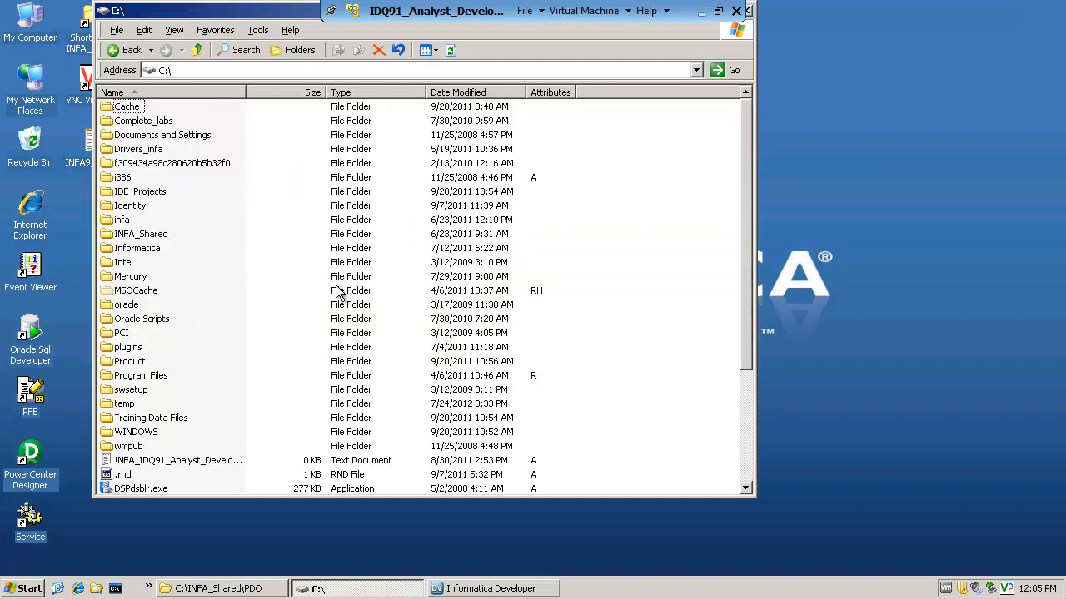
double_click(158, 235)
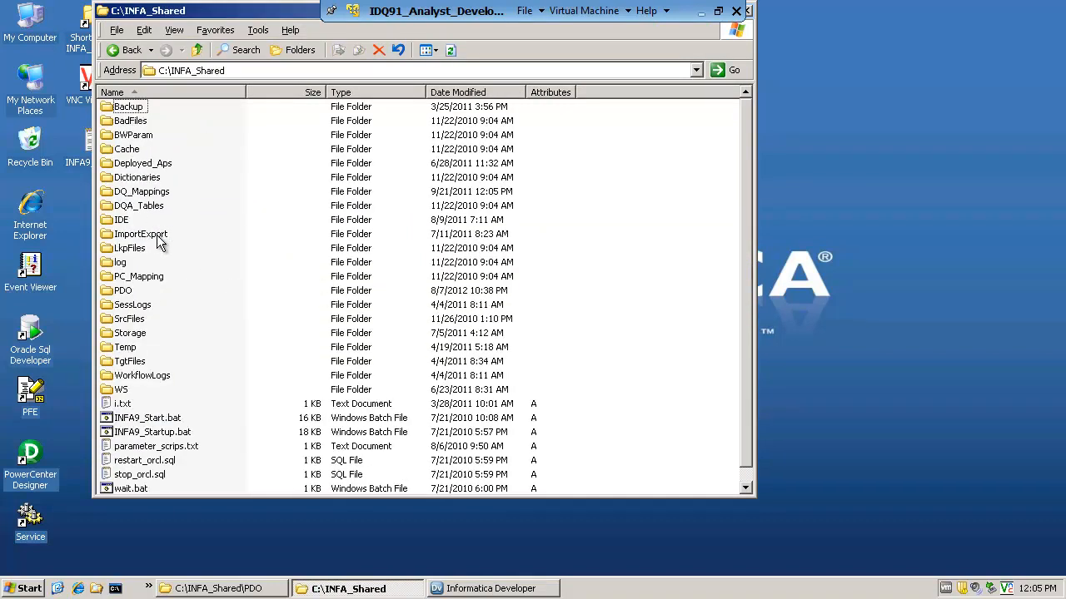
double_click(126, 291)
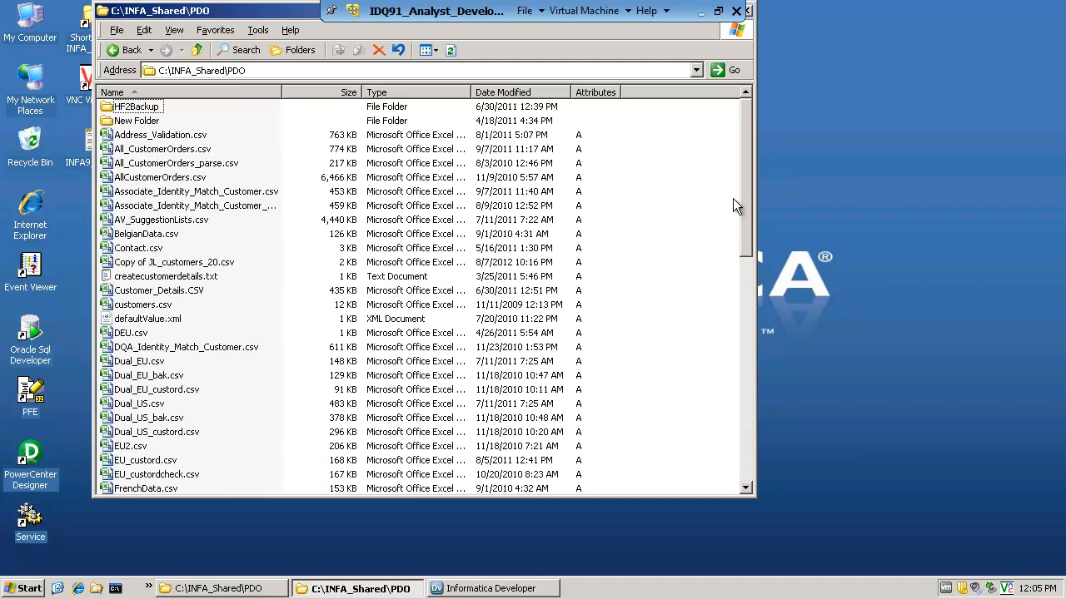
Open JL_customers_20.csv in WordPad and examine its header row and customer records
left_click_drag(742, 200, 748, 332)
left_click(159, 278)
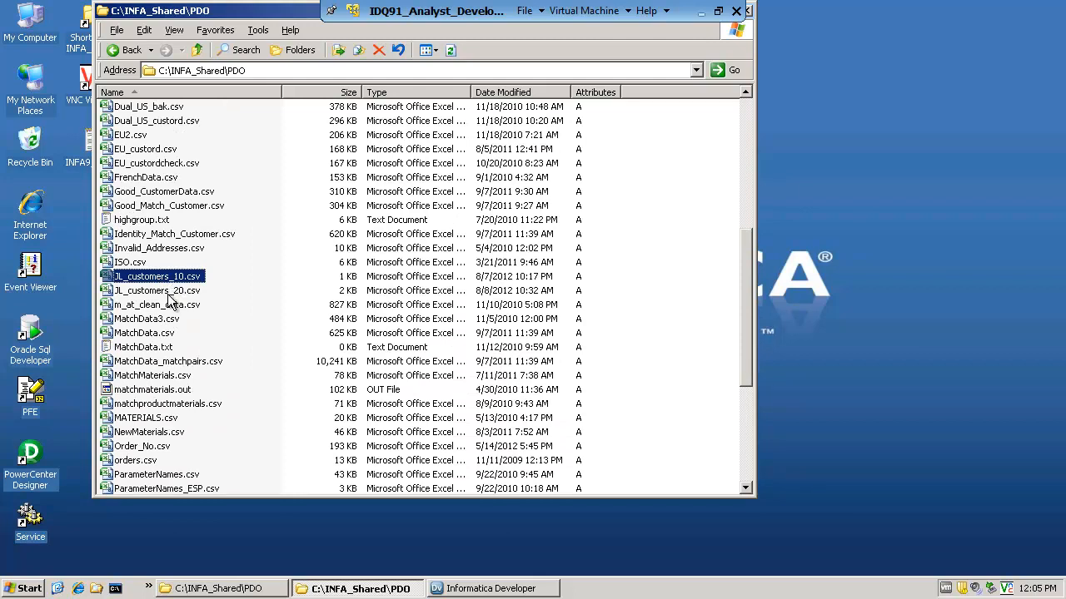
right_click(168, 293)
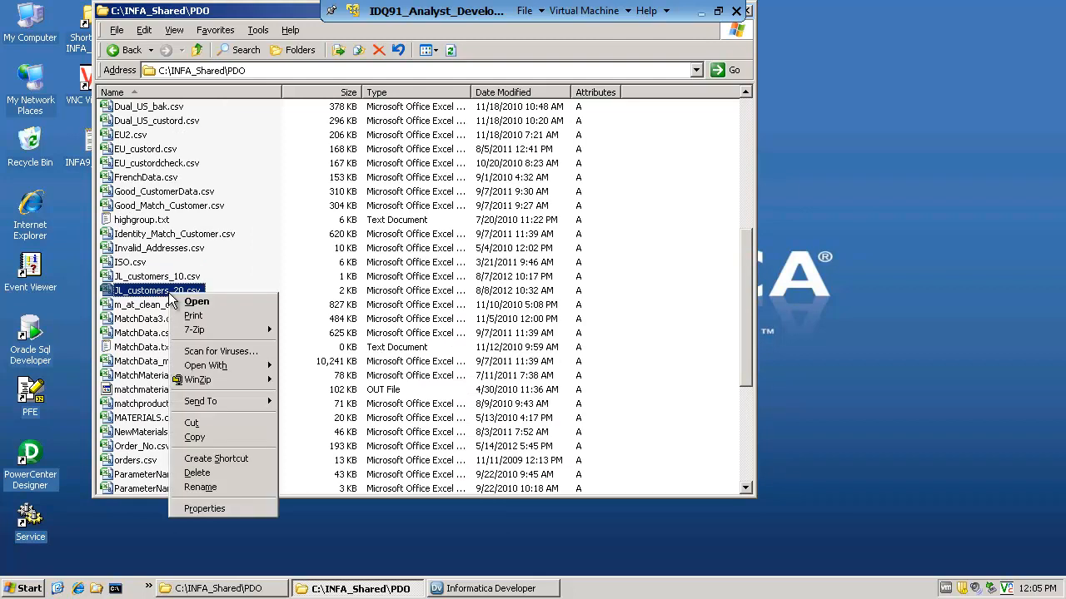
mouse_move(206, 388)
mouse_move(220, 366)
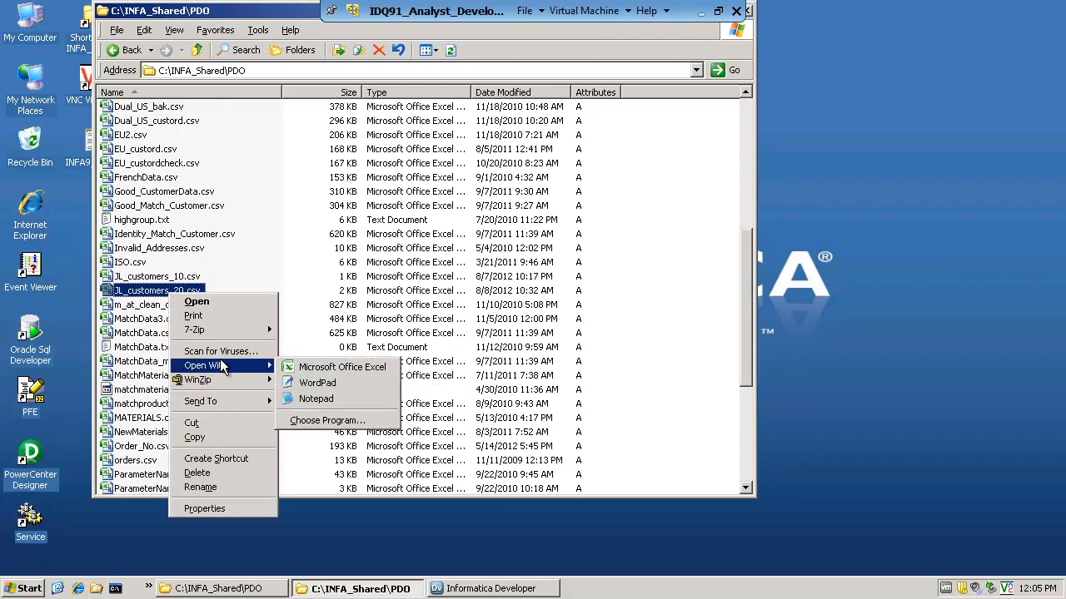
left_click(333, 388)
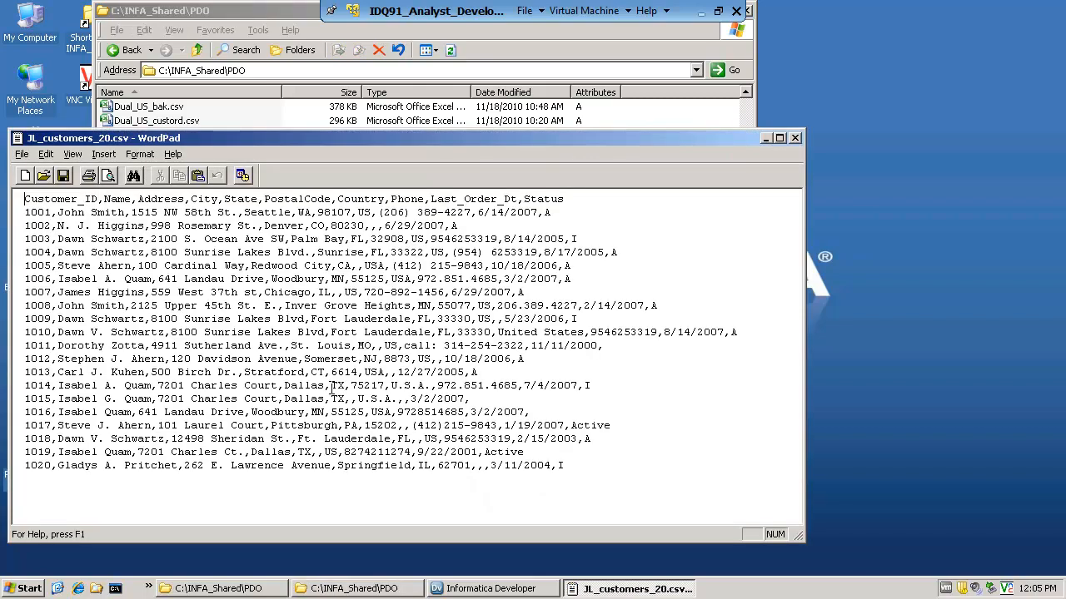
left_click_drag(24, 225, 580, 513)
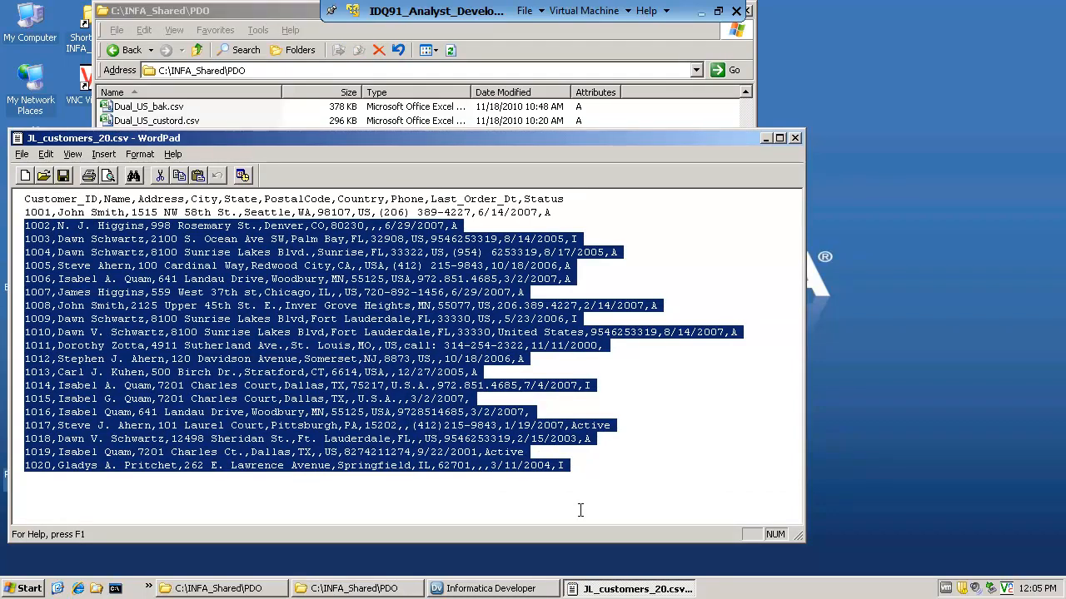
left_click(314, 279)
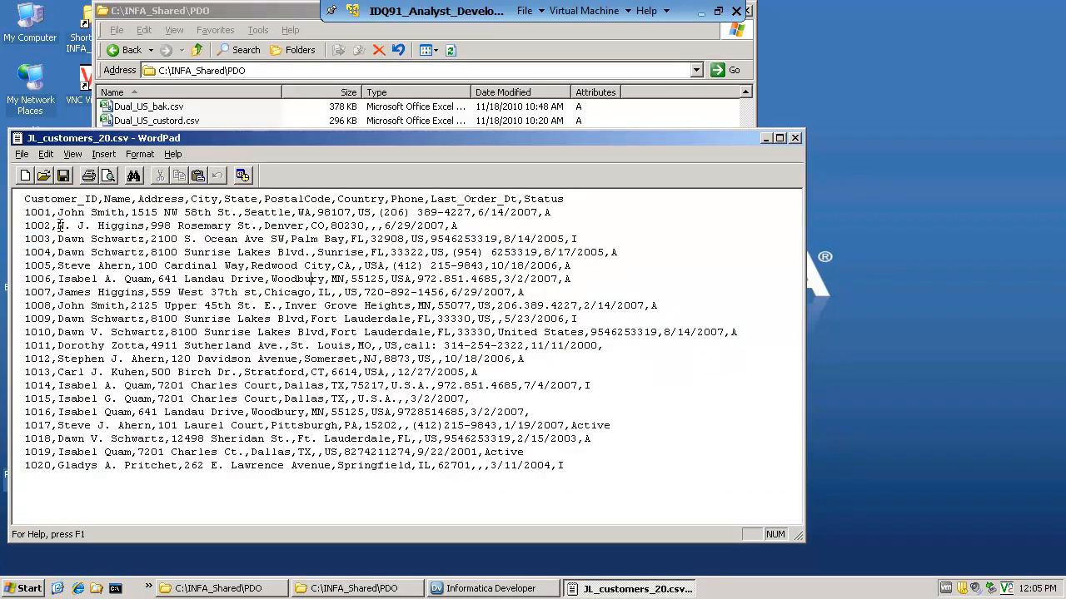
Close the customer file, minimize the PDO folder window and switch back to Informatica Developer
left_click(795, 138)
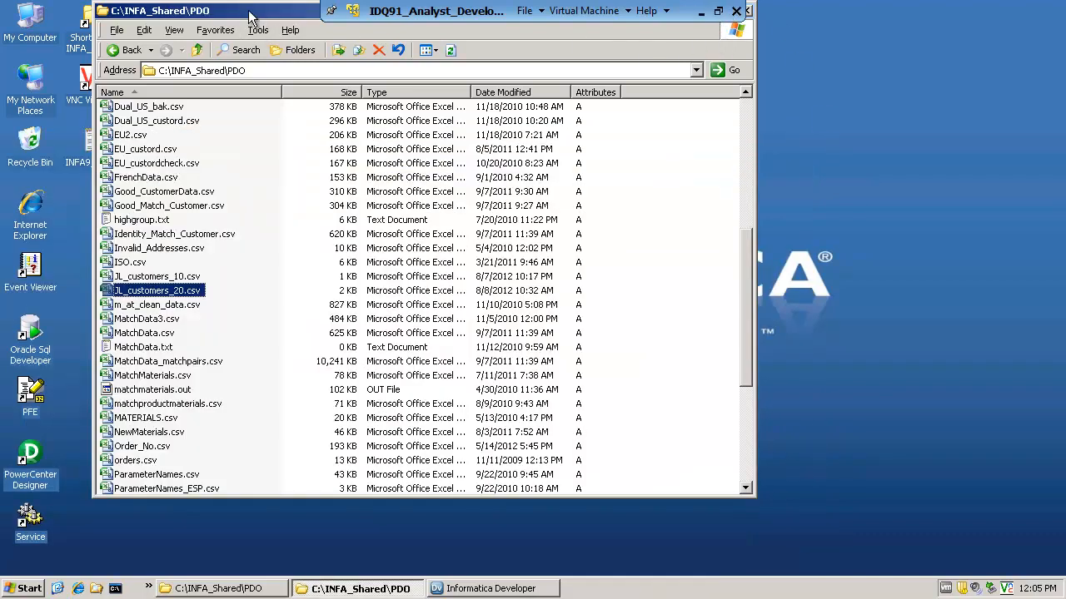
left_click_drag(251, 17, 272, 56)
left_click(737, 50)
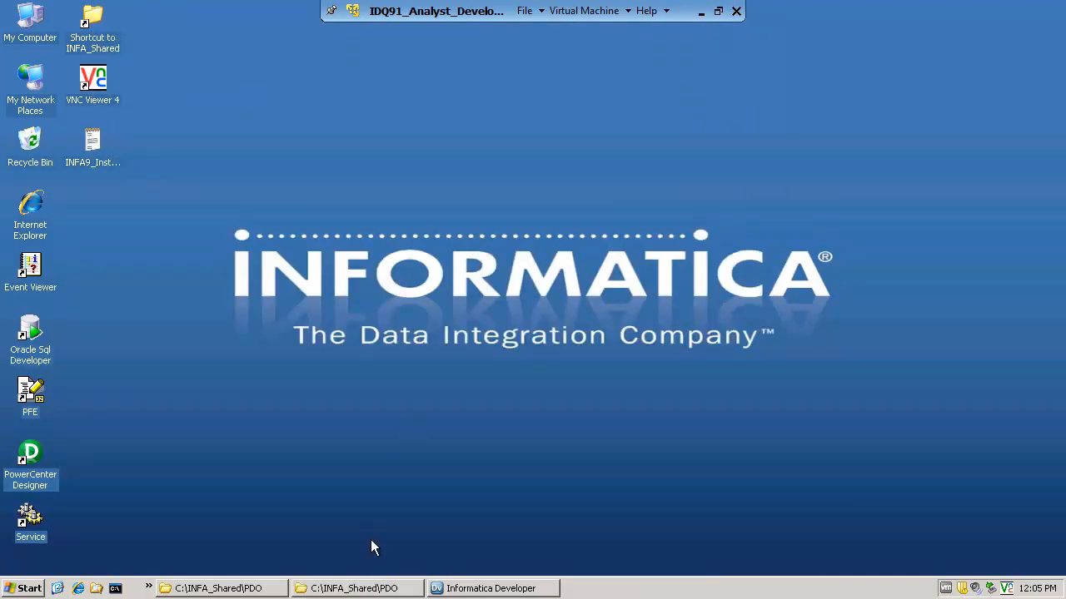
left_click(483, 589)
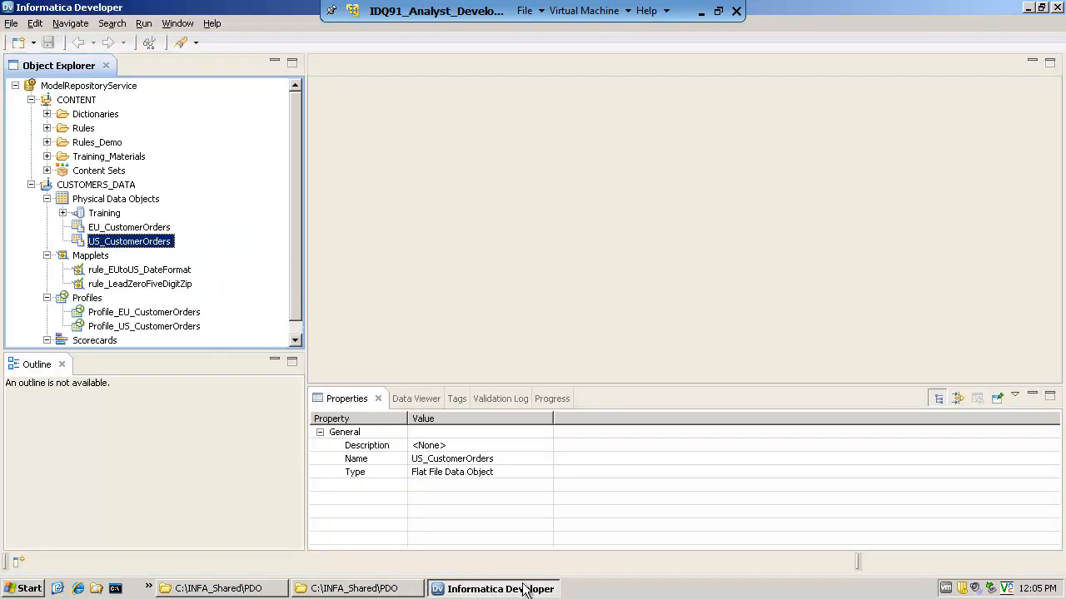
Start a new physical data object in the CUSTOMERS_DATA project, choosing Flat File Data Object as its type
left_click(102, 198)
right_click(108, 206)
mouse_move(134, 208)
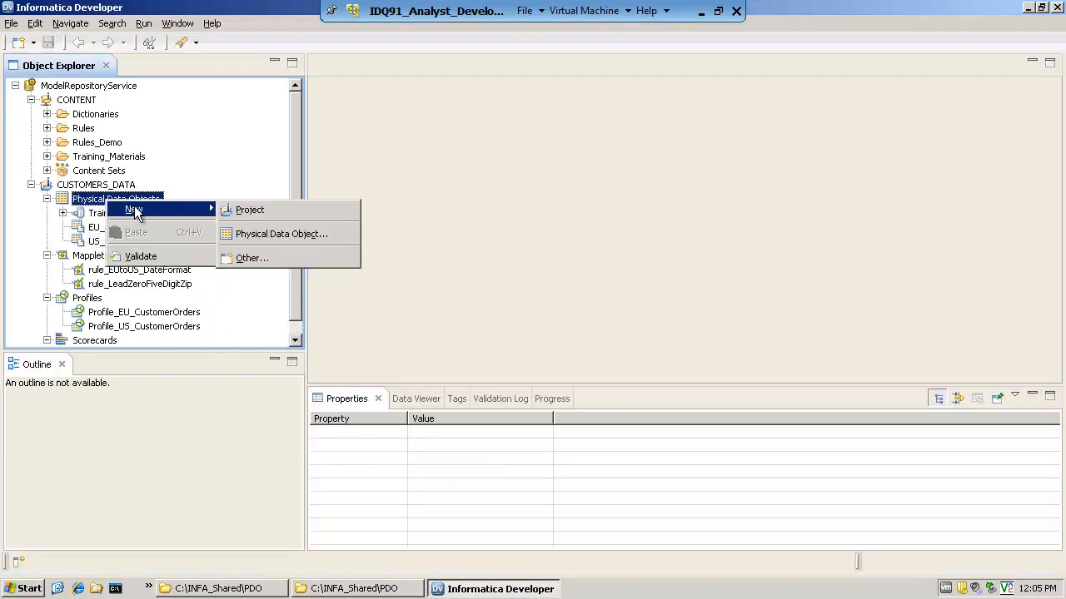
left_click(253, 234)
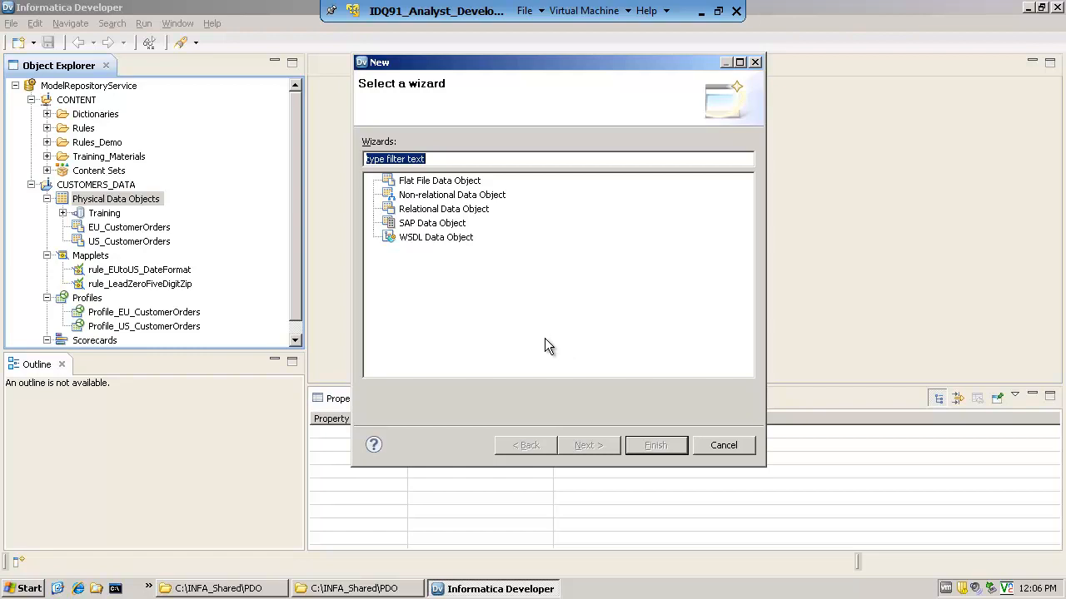
left_click(441, 181)
left_click(451, 196)
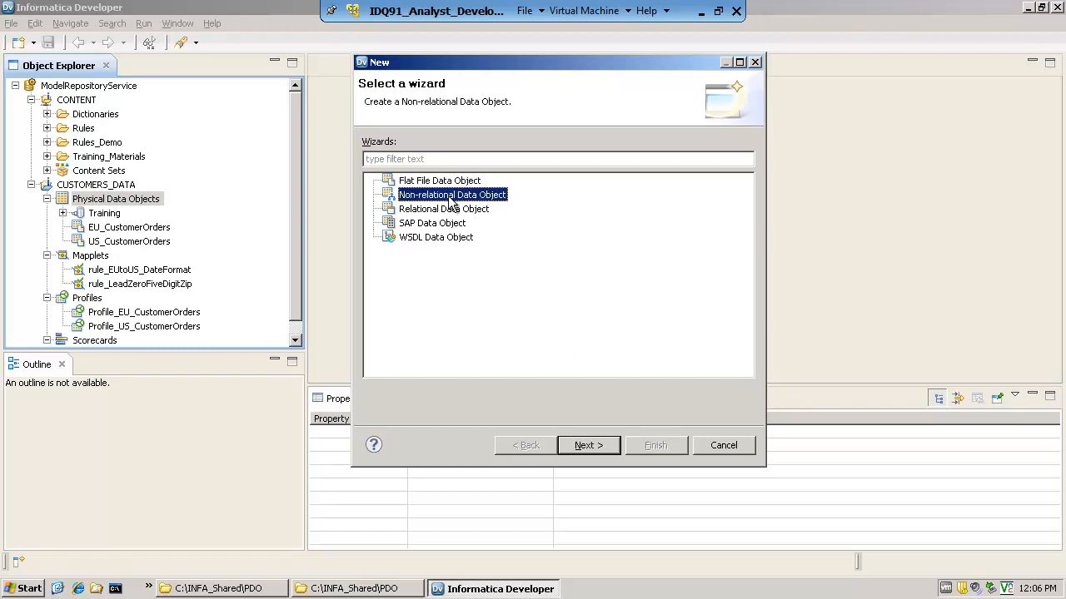
left_click(464, 212)
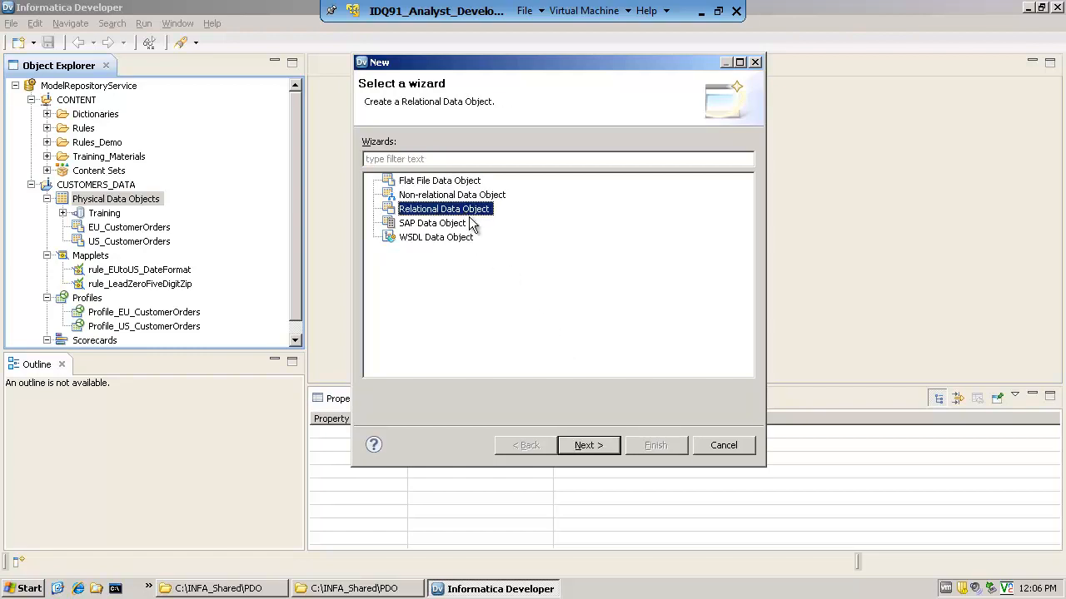
left_click(454, 226)
left_click(457, 241)
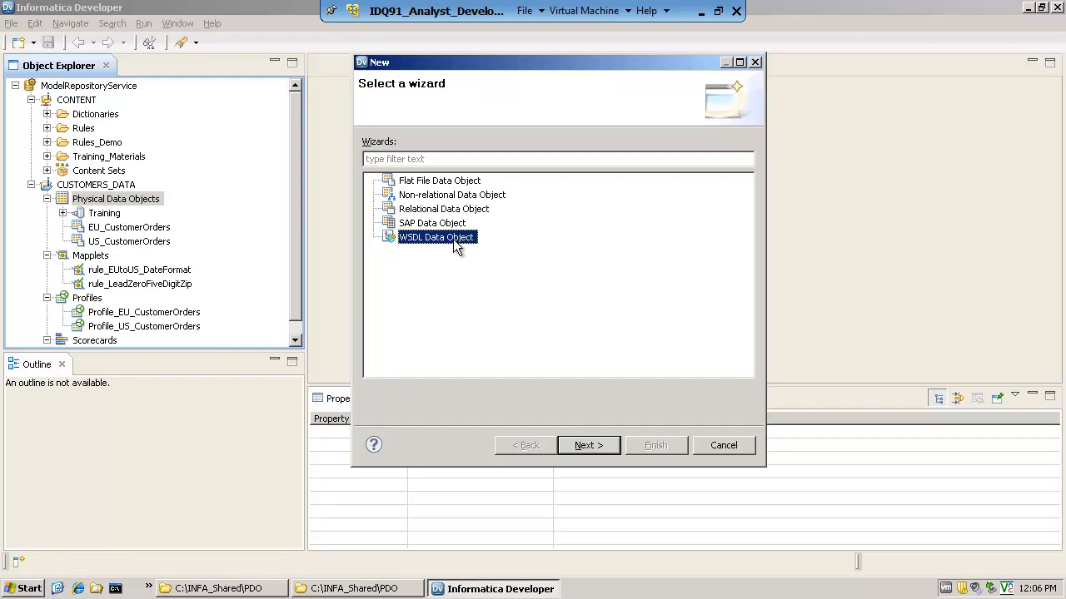
left_click(448, 183)
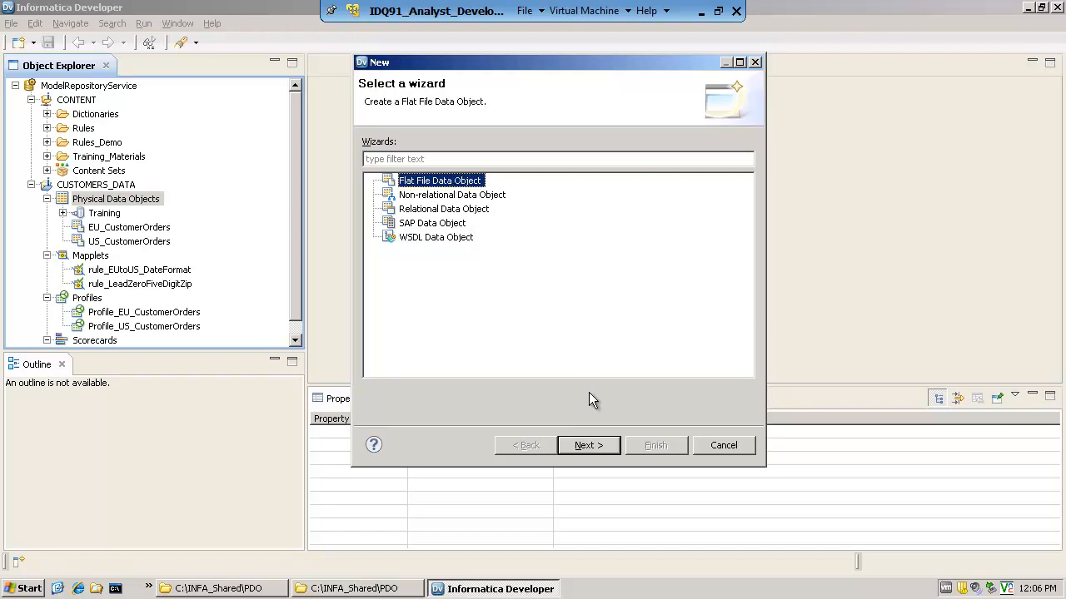
left_click(591, 447)
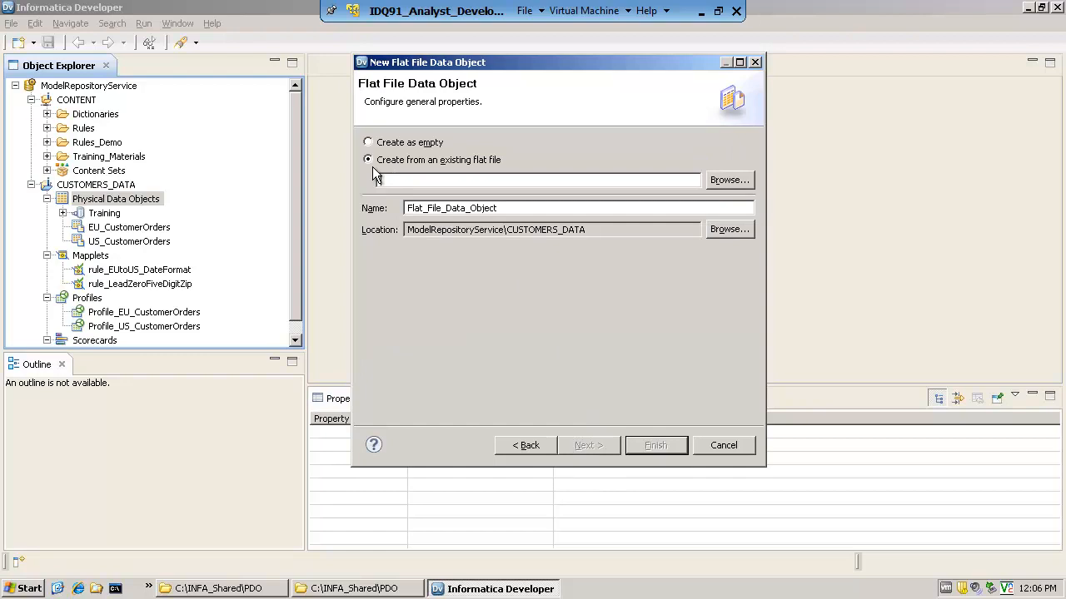
Base the data object on the existing flat file JL_customers_20.csv in the PDO folder, accepting the proposed name and the CUSTOMERS_DATA location
left_click(716, 181)
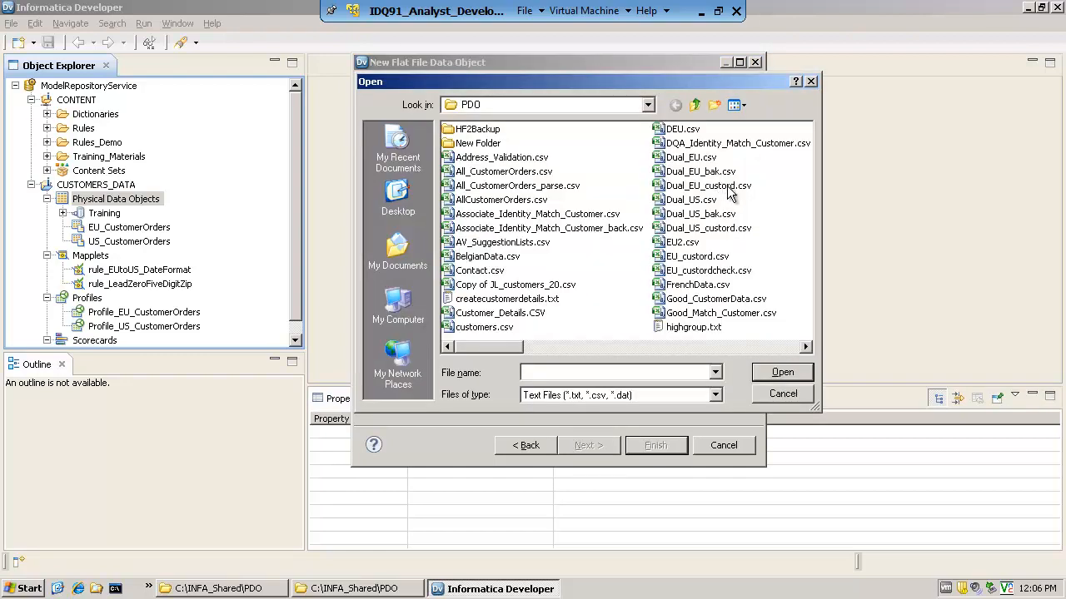
left_click(807, 348)
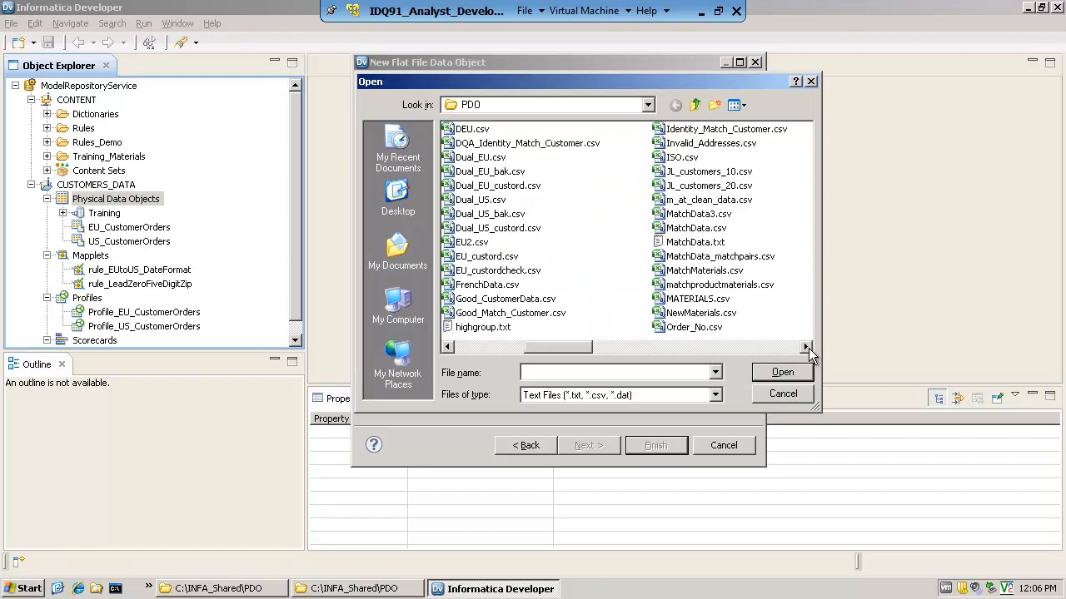
left_click(766, 374)
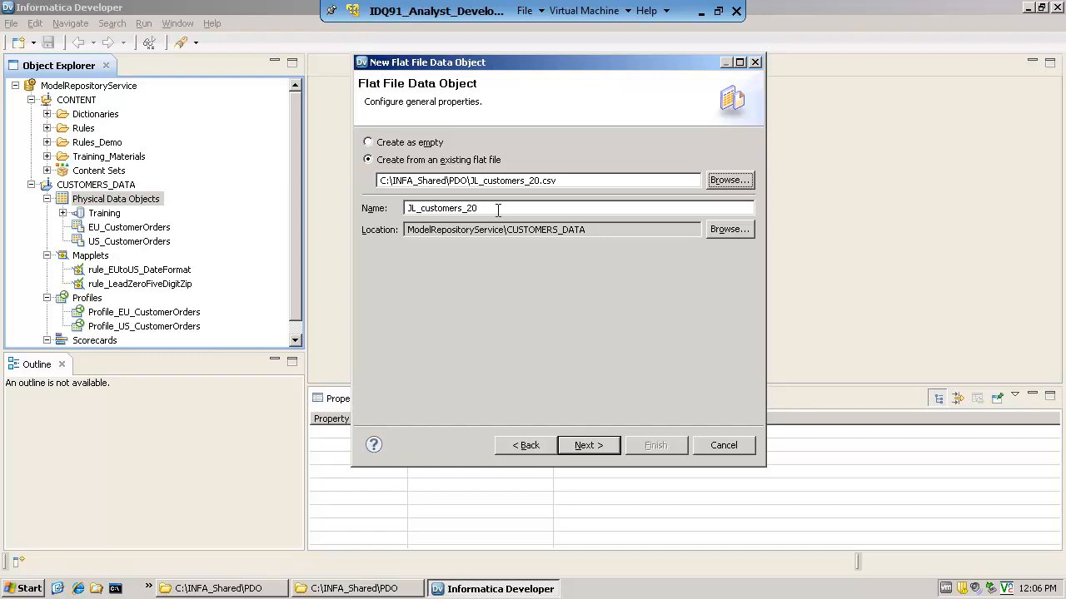
left_click_drag(498, 210, 403, 209)
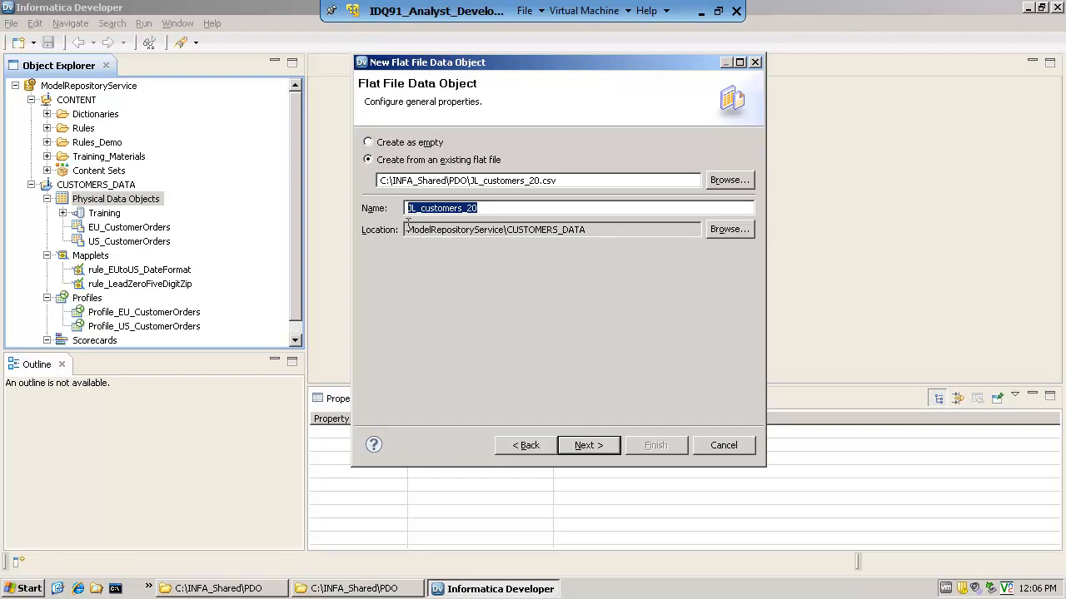
left_click_drag(407, 227, 595, 230)
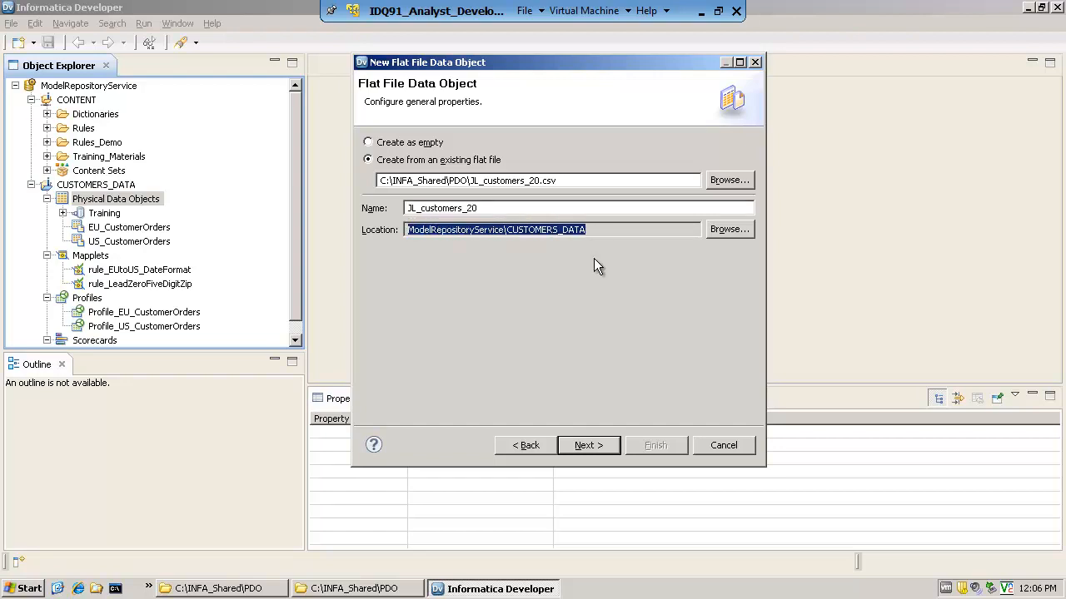
left_click(587, 258)
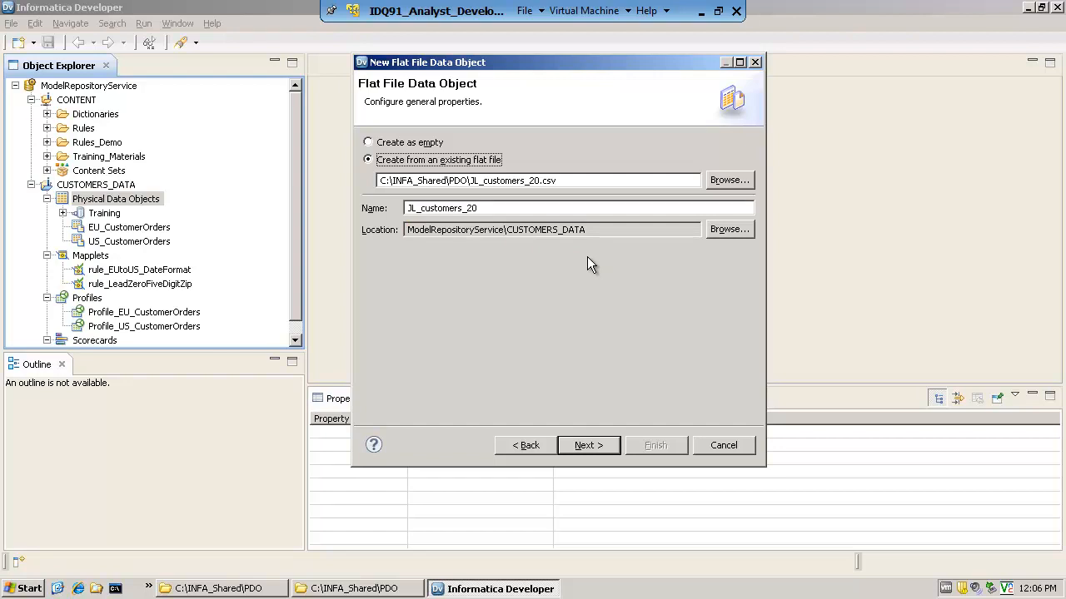
left_click(590, 443)
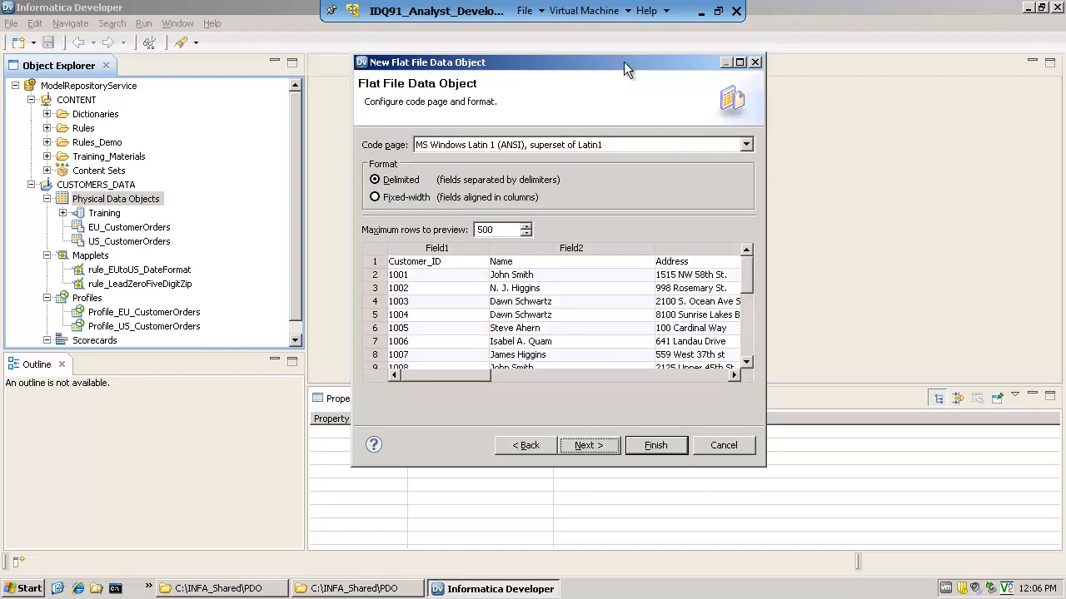
Finish the comma-delimited flat file object with double quotes as text qualifier and column names imported from the first line
left_click_drag(624, 62, 567, 44)
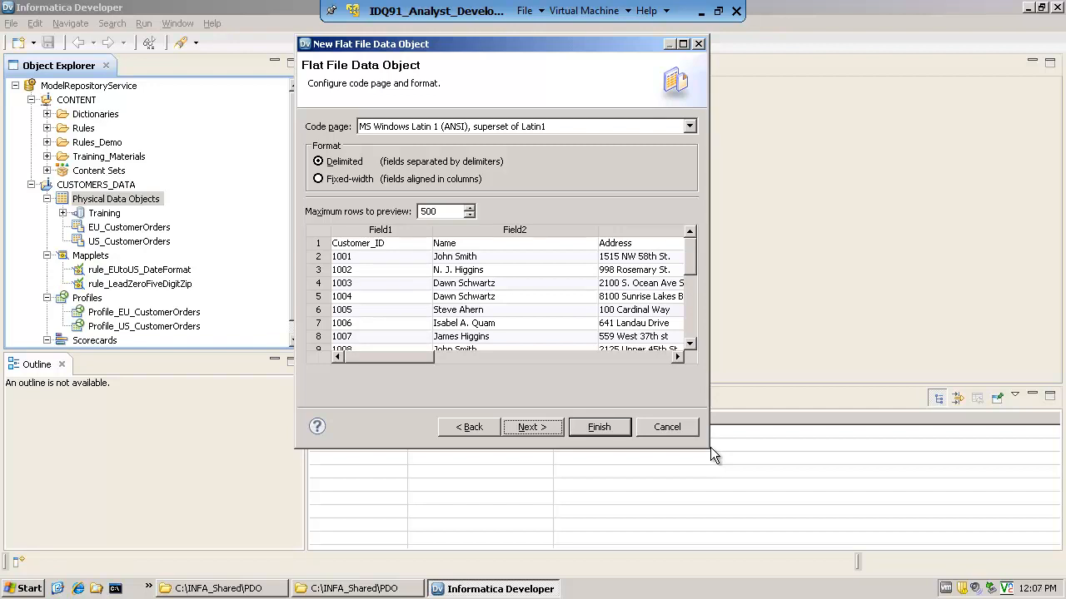
left_click(529, 427)
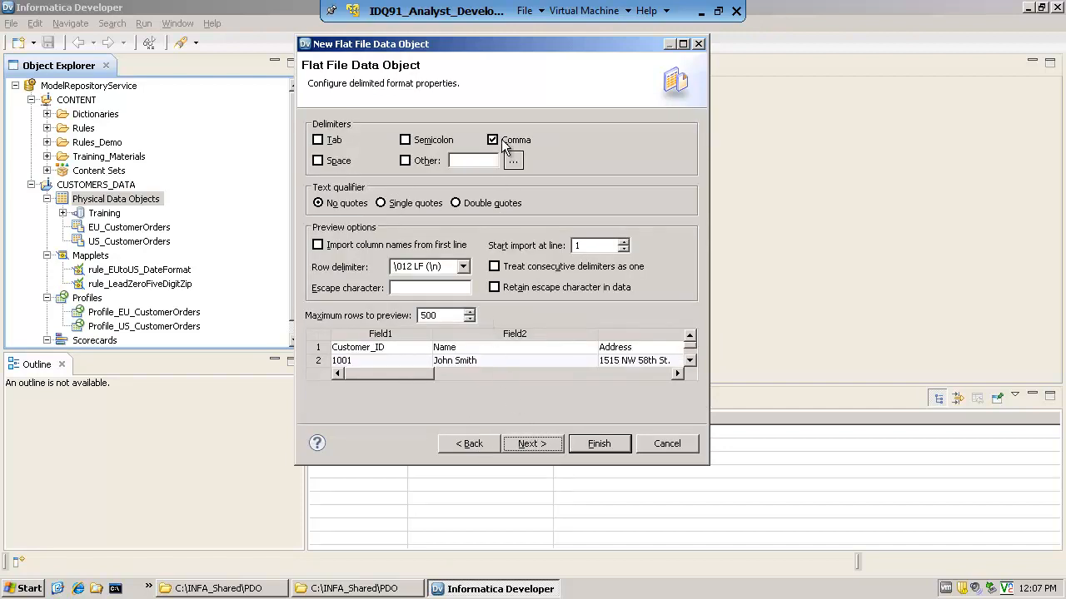
left_click(456, 204)
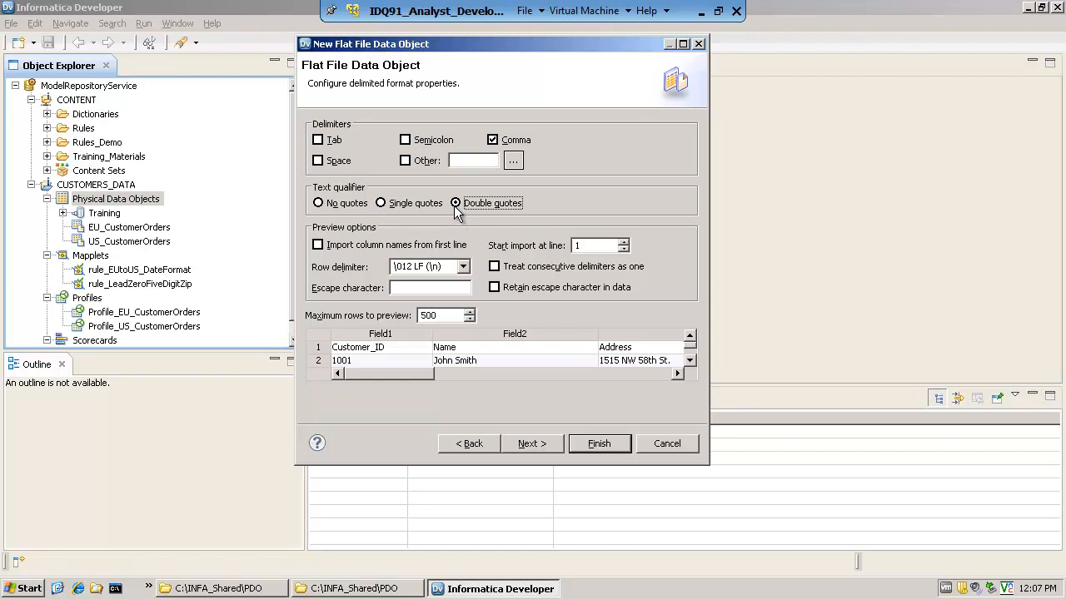
left_click(318, 245)
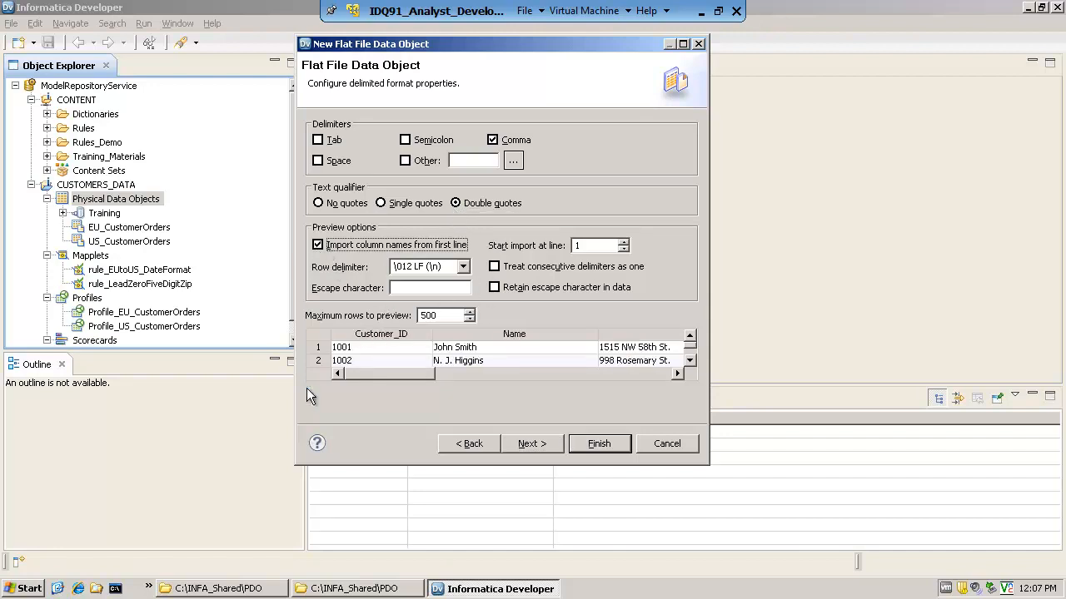
left_click(531, 443)
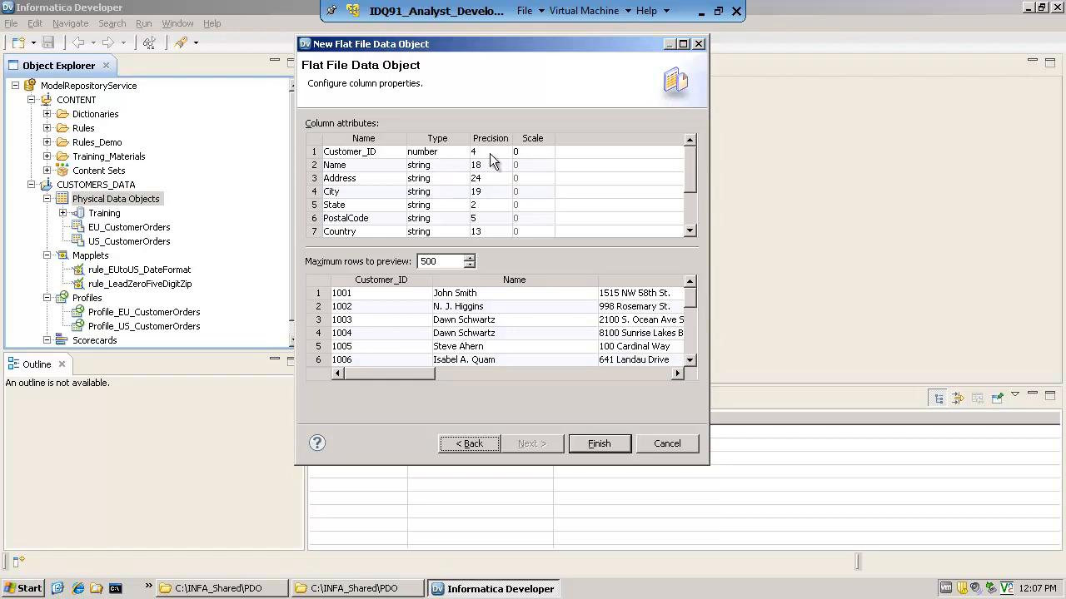
left_click(599, 443)
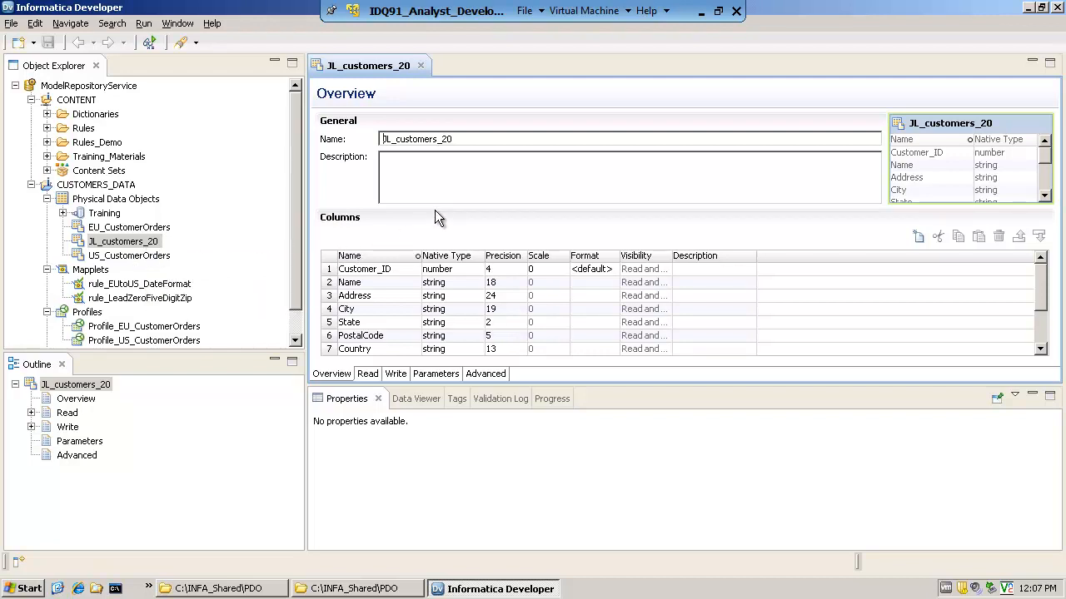
Examine the Read and Write views of JL_customers_20 and the run-time source file properties of the Read output
left_click(369, 376)
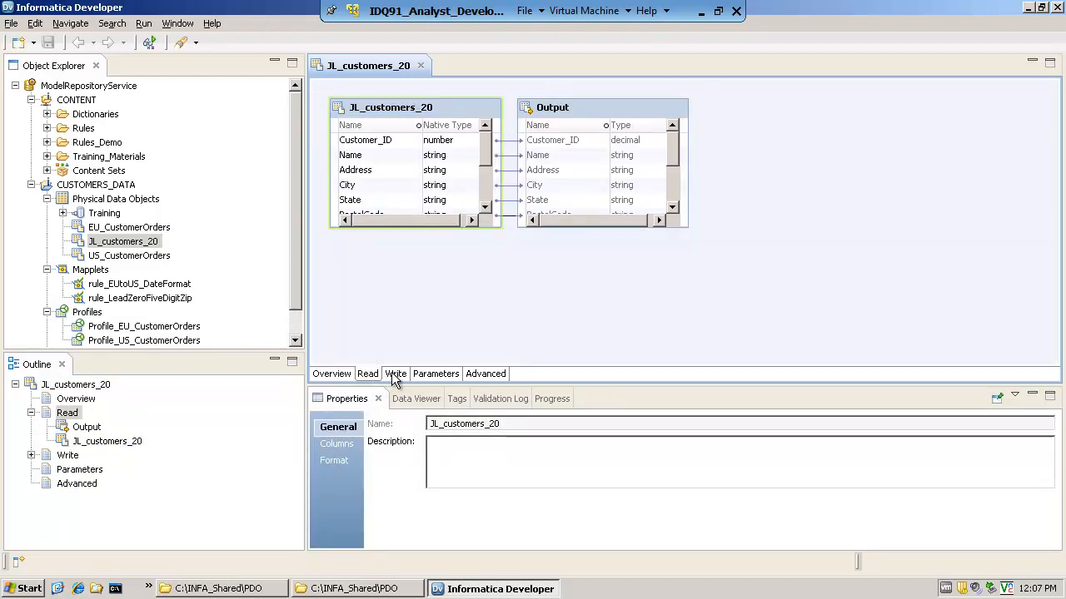
left_click(393, 374)
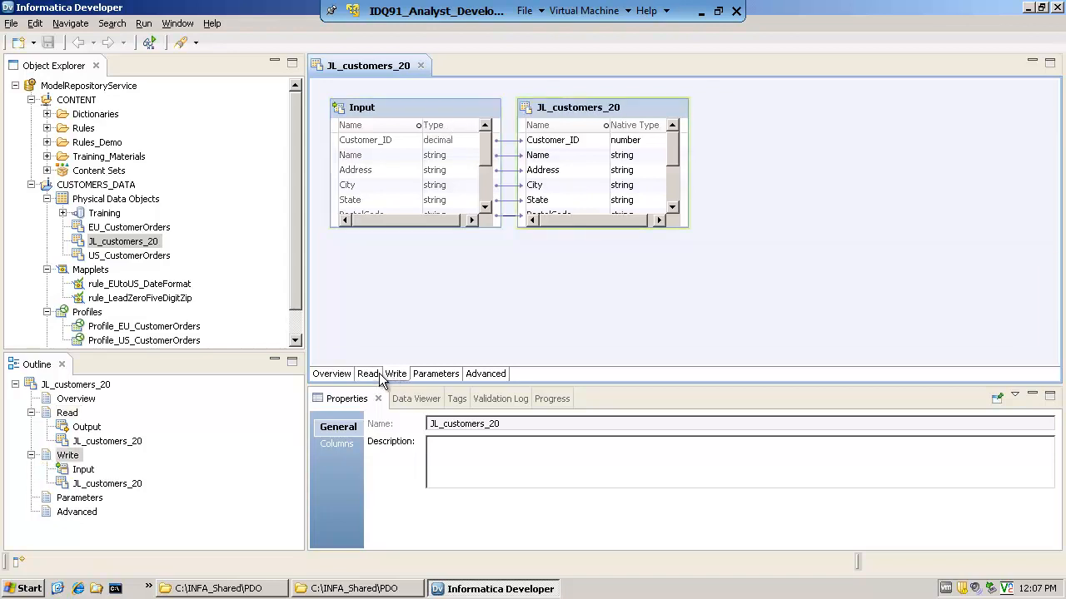
left_click(369, 375)
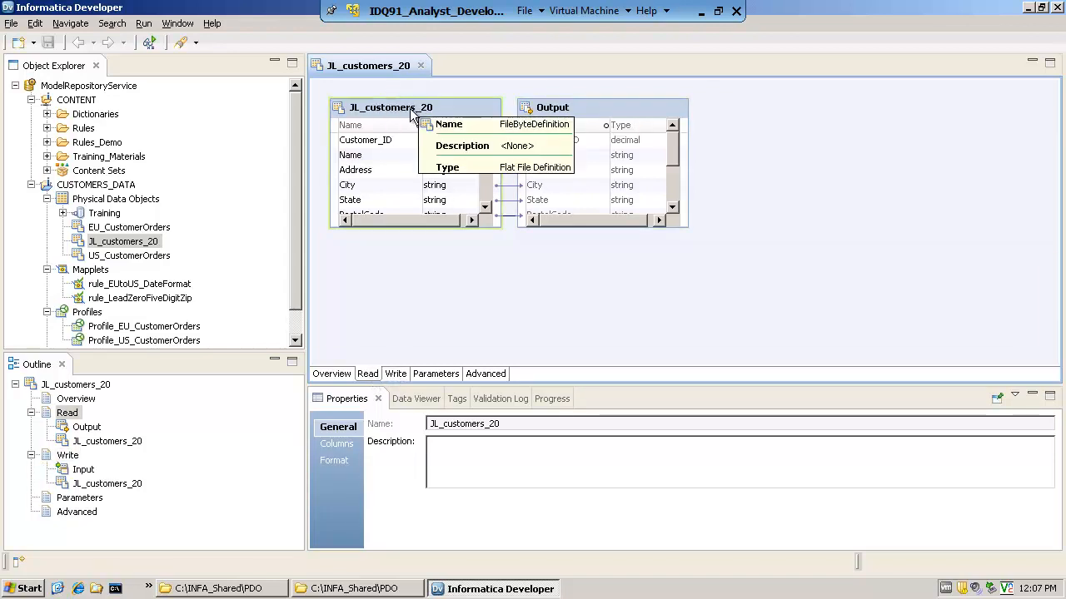
left_click(547, 114)
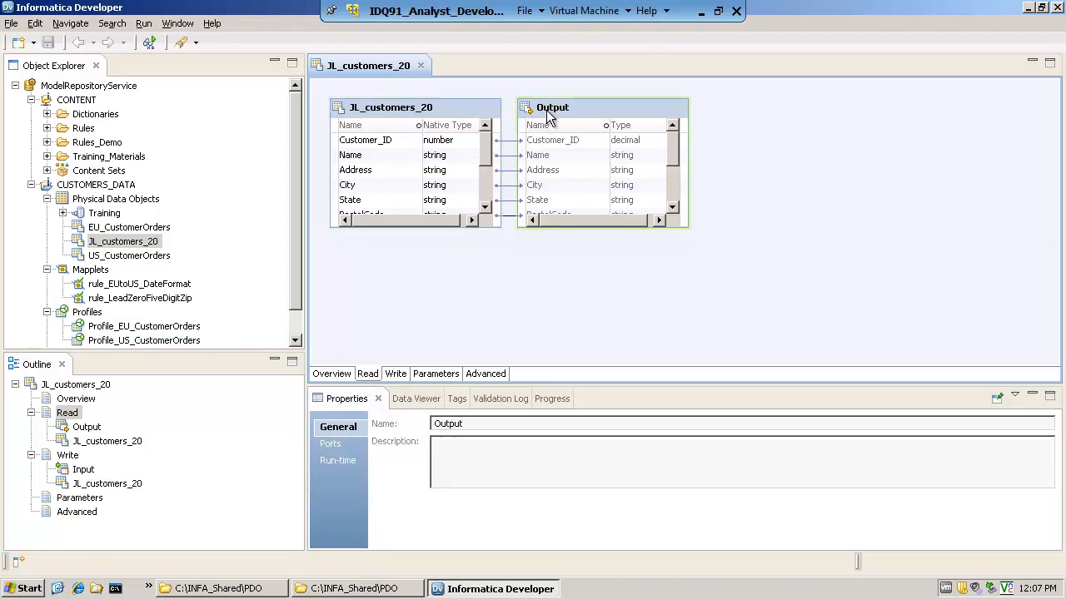
left_click(69, 416)
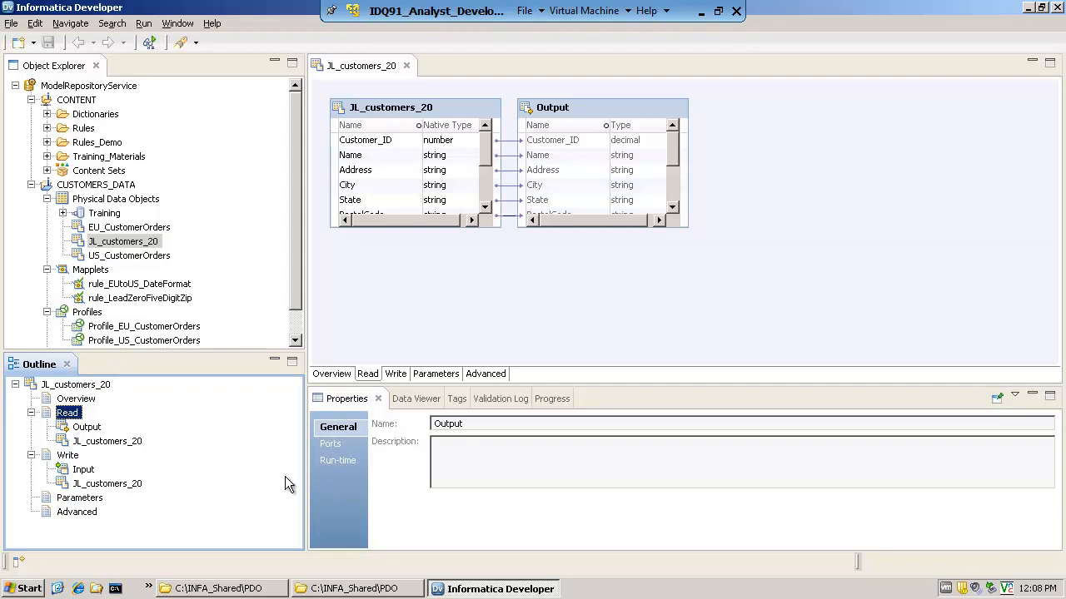
left_click(337, 463)
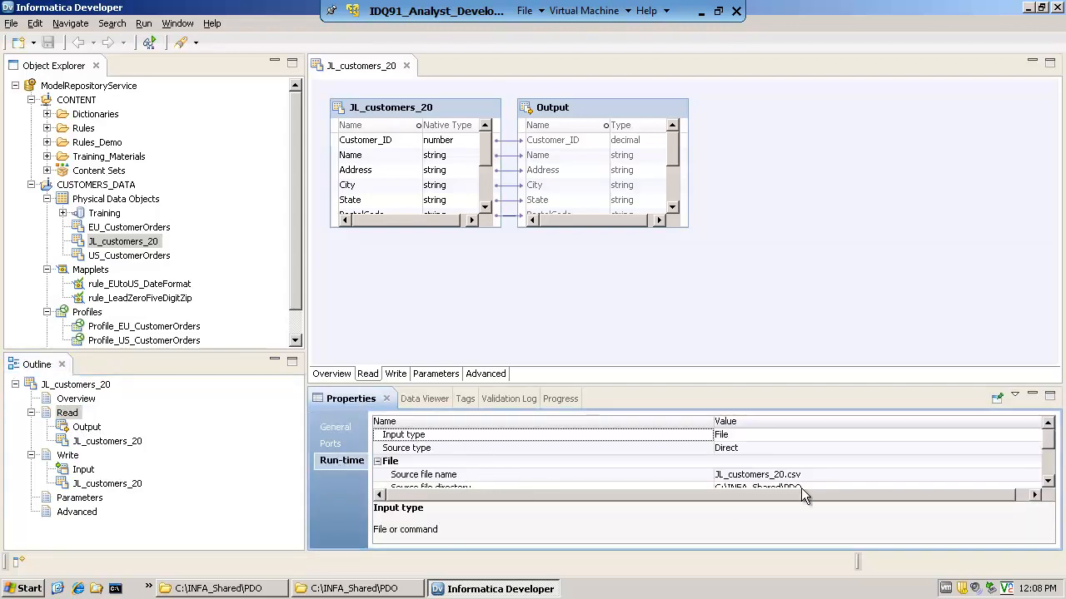
double_click(1048, 482)
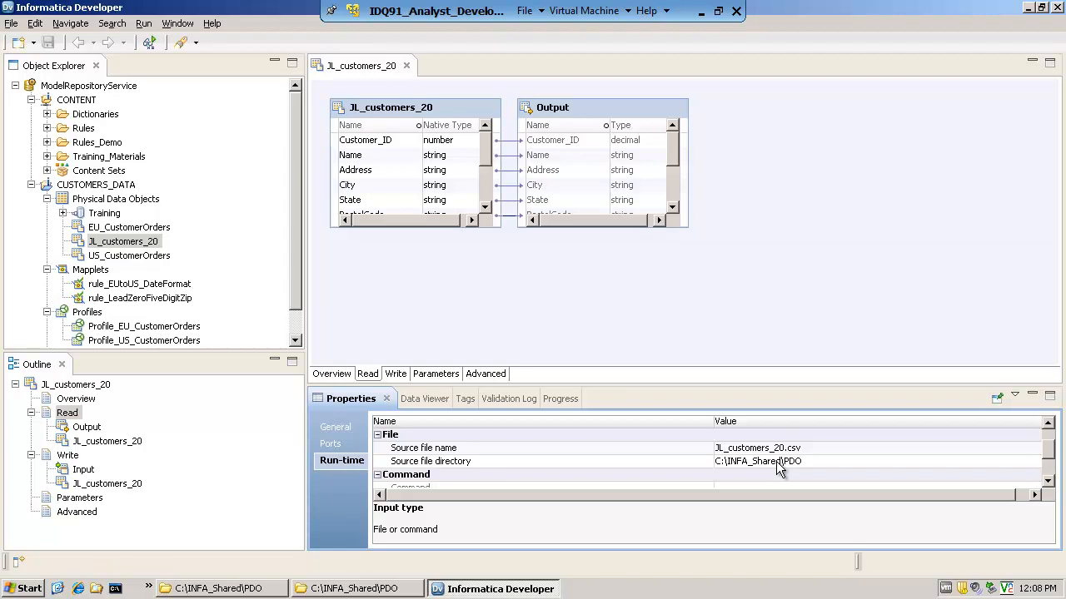
left_click(1048, 447)
mouse_move(1048, 447)
left_mouse_down()
mouse_move(1056, 488)
mouse_move(1055, 433)
left_mouse_up()
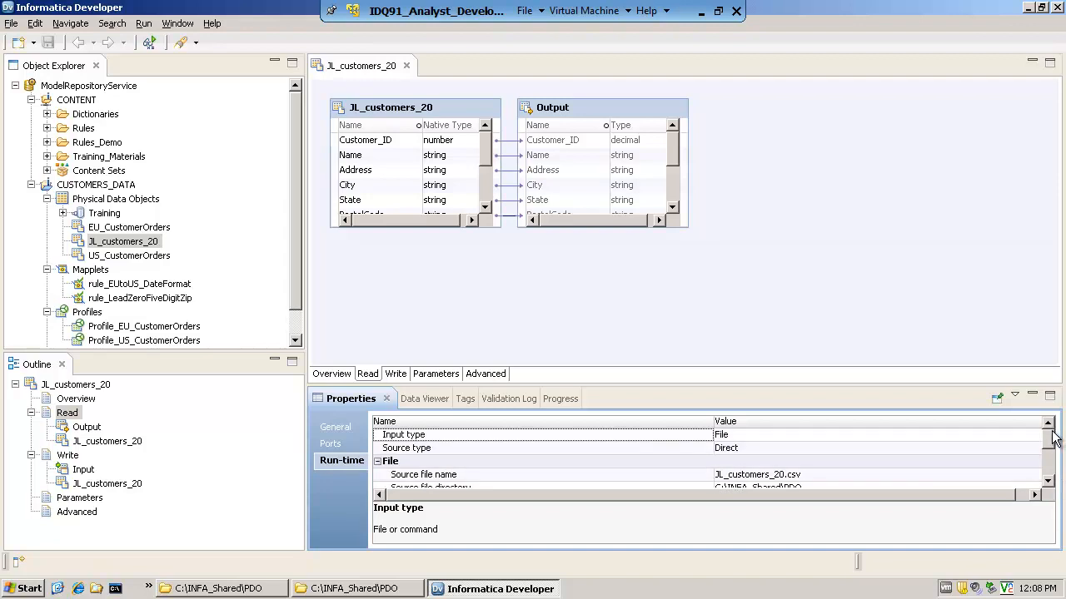
Set the header options to Output field names in the run-time properties of the Write input of JL_customers_20
left_click(395, 374)
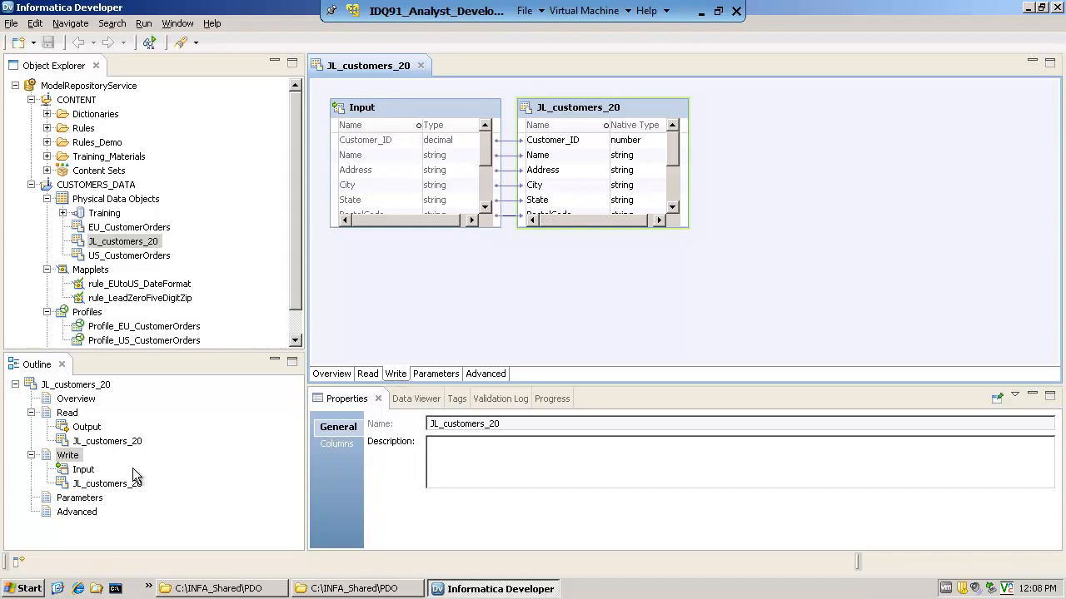
left_click(87, 471)
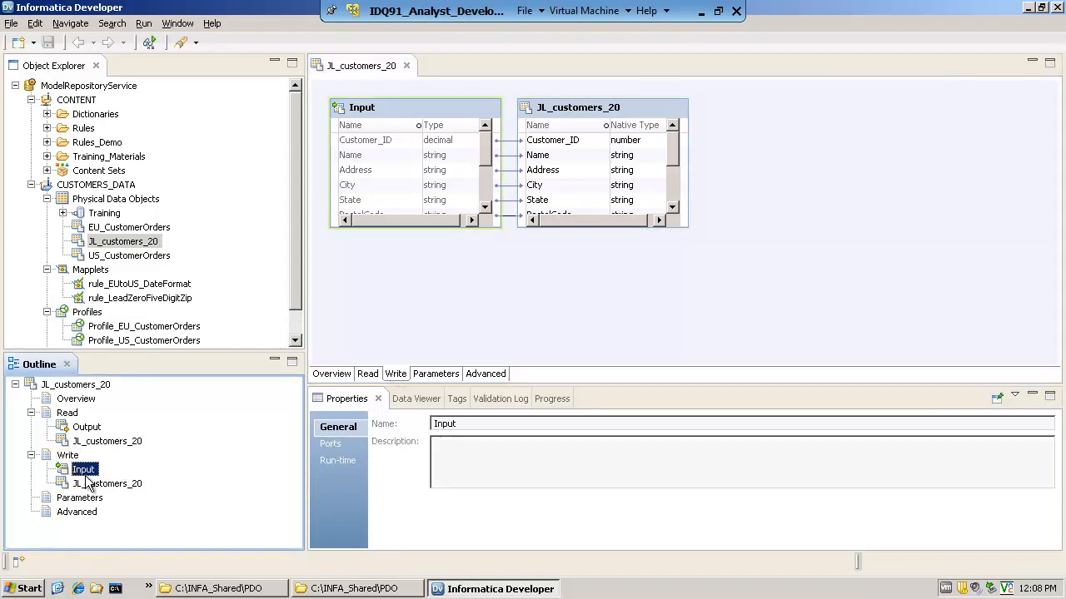
left_click(331, 461)
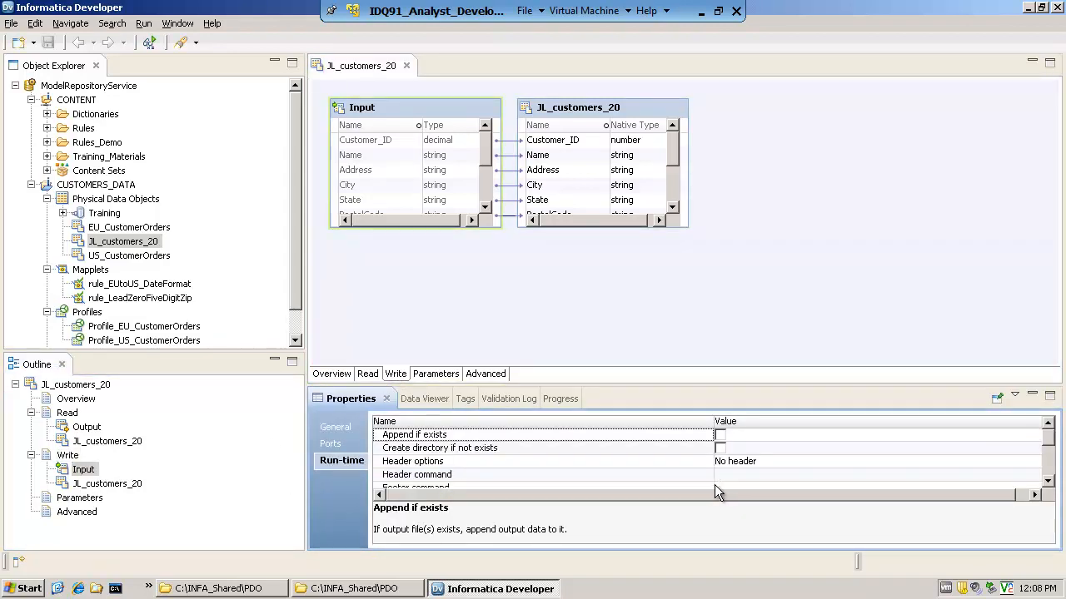
left_click(823, 464)
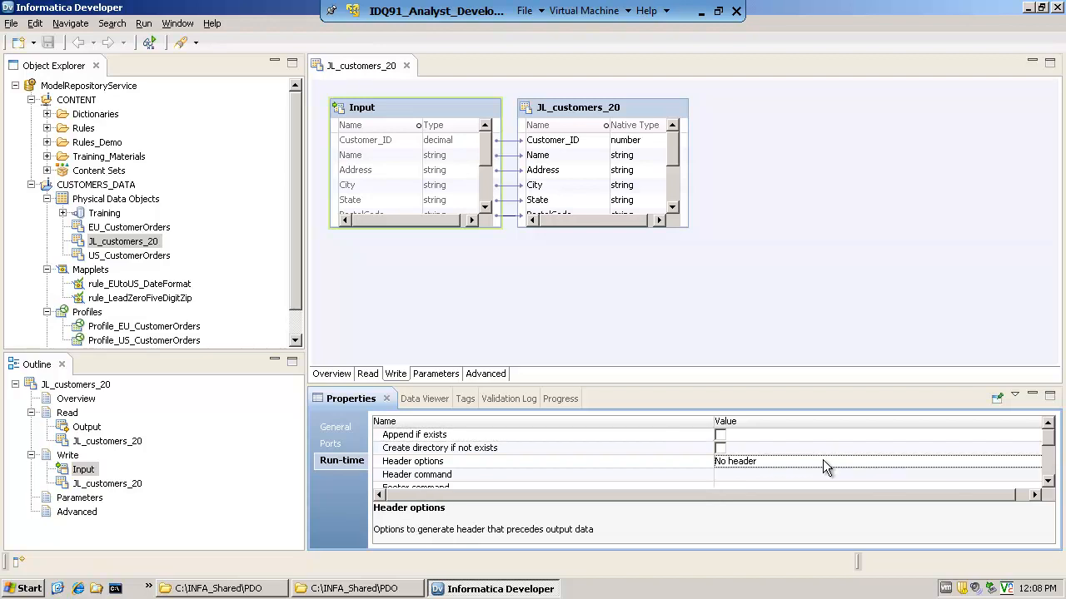
left_click(958, 464)
left_click(1036, 463)
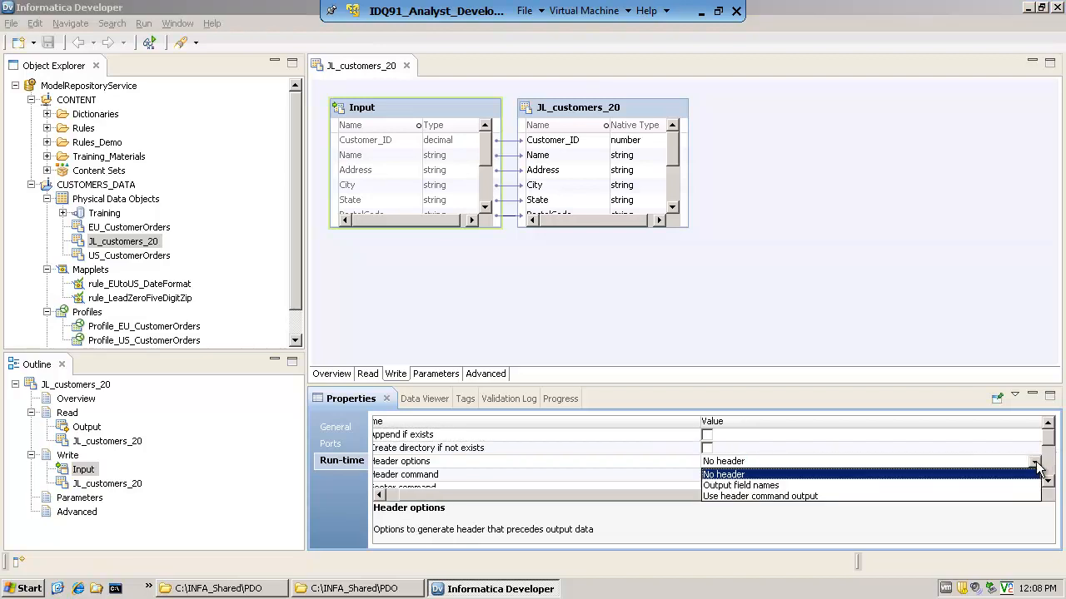
left_click(758, 486)
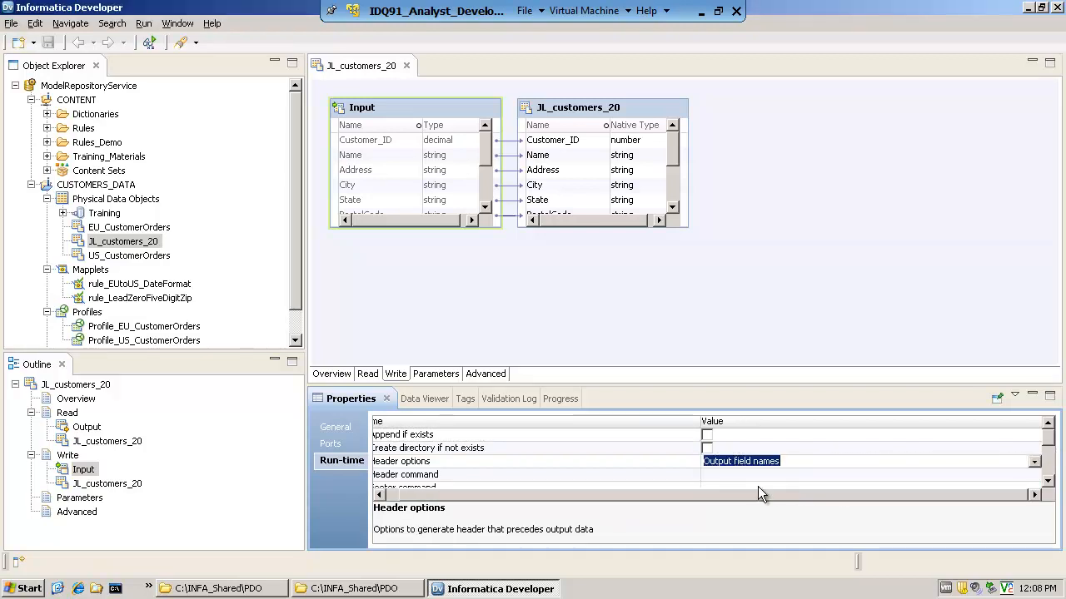
left_click(924, 478)
left_click(1047, 481)
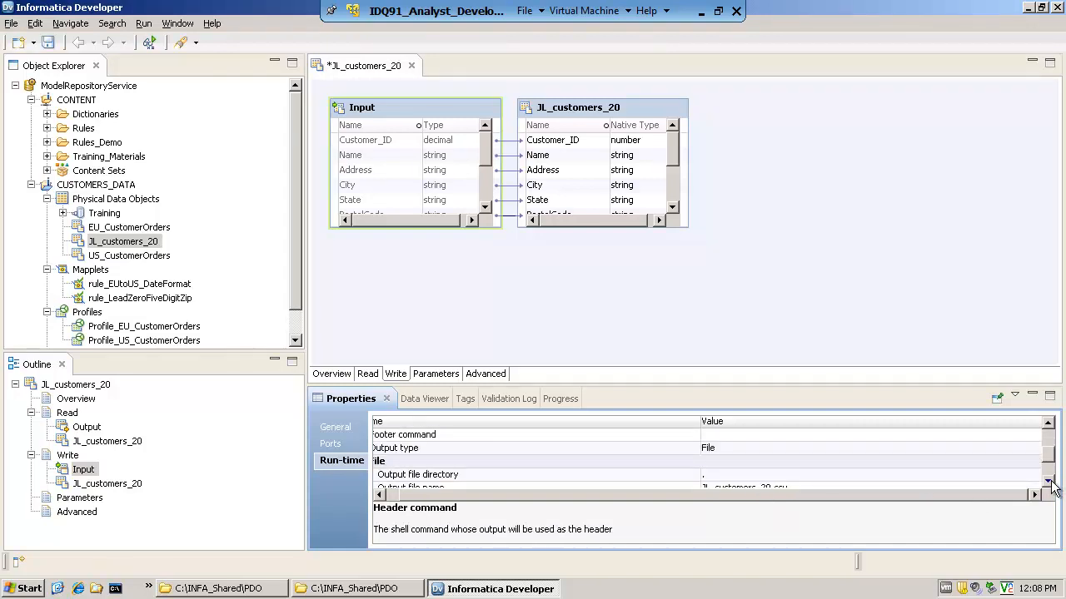
Set the output file directory of the Write input to c:\infa_shared\pdo in its run-time properties
left_click(1047, 482)
left_click(716, 448)
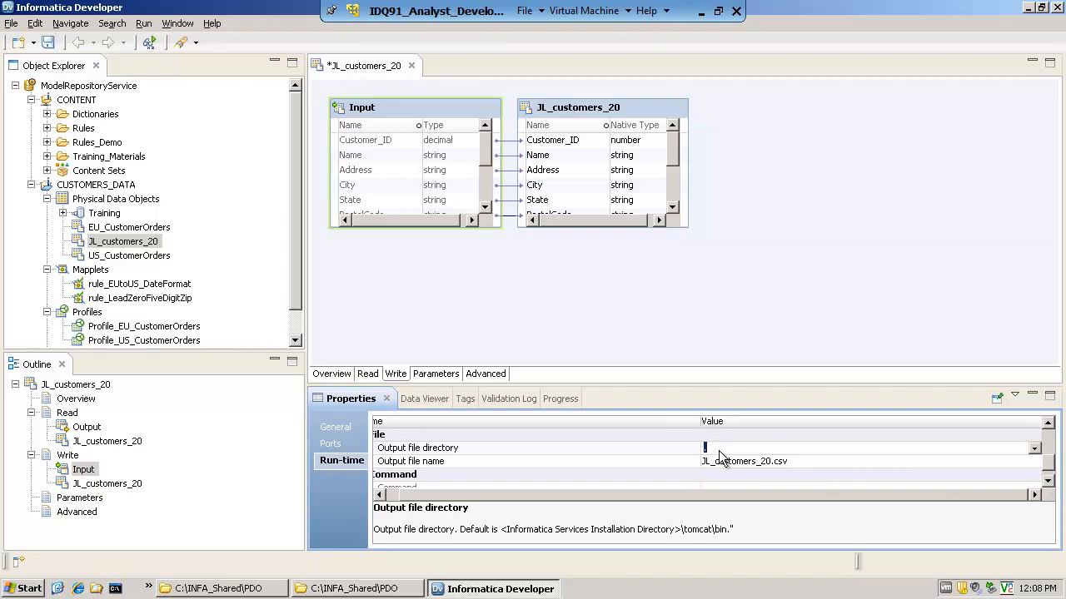
type("c:\\infa_shared\\pdo")
Change the output file name of the Write input to JL_customers_20_out.csv
left_click(771, 468)
left_click(770, 465)
left_click(776, 465)
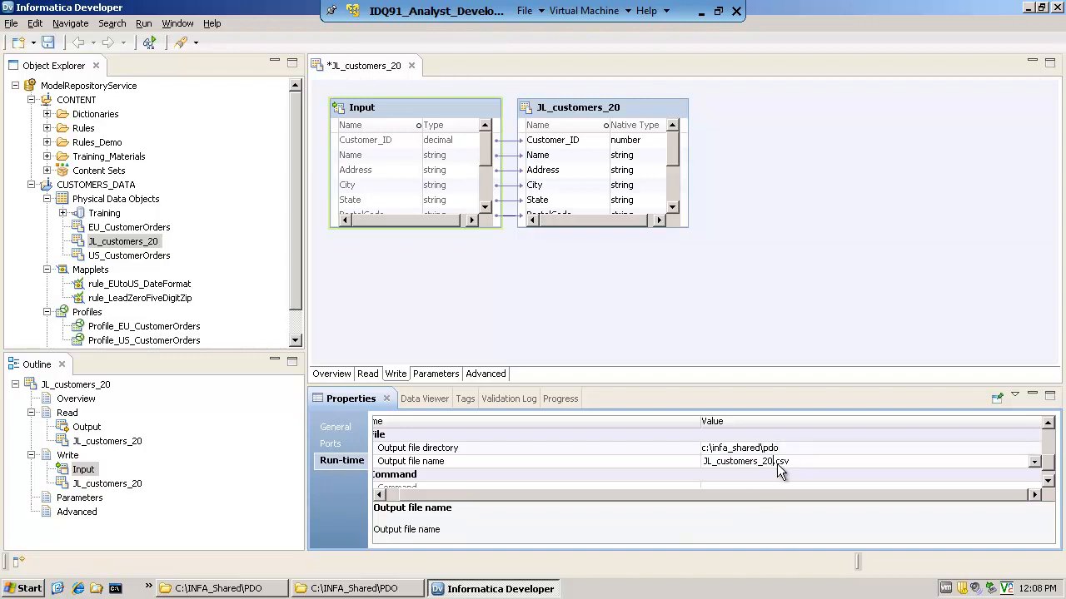
type("_out")
left_click(700, 313)
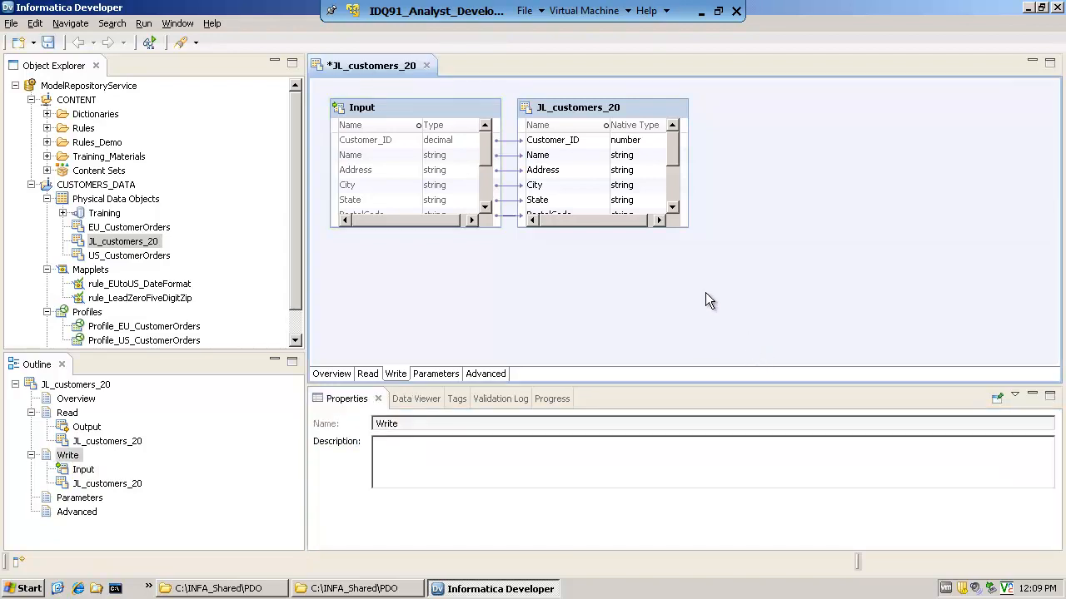
Save the JL_customers_20 data object and close its editor
left_click(12, 23)
left_click(33, 166)
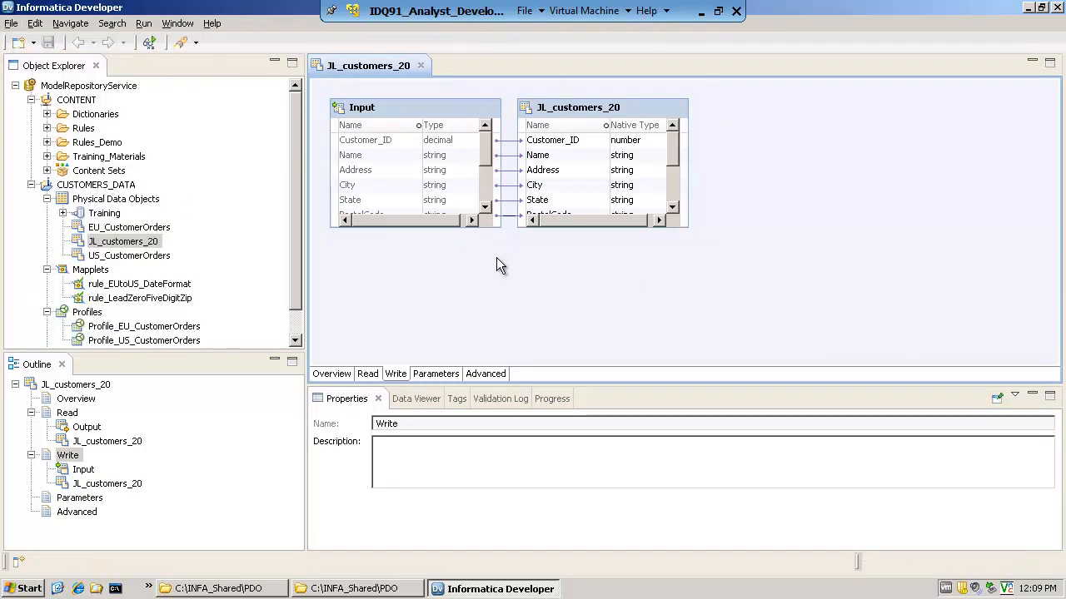
mouse_move(151, 253)
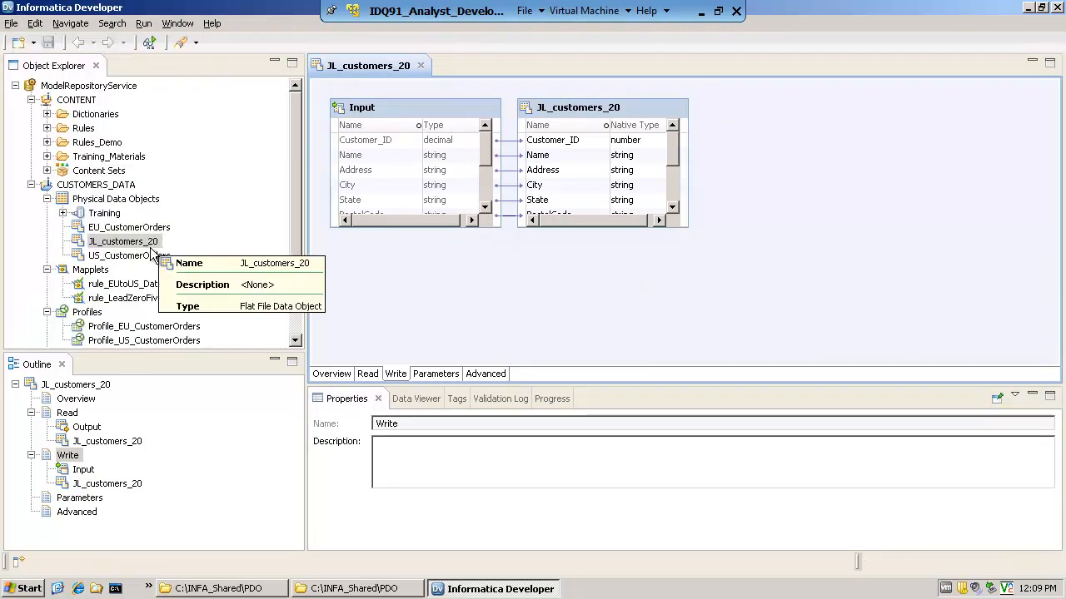
left_click(151, 246)
left_click_drag(296, 271, 297, 312)
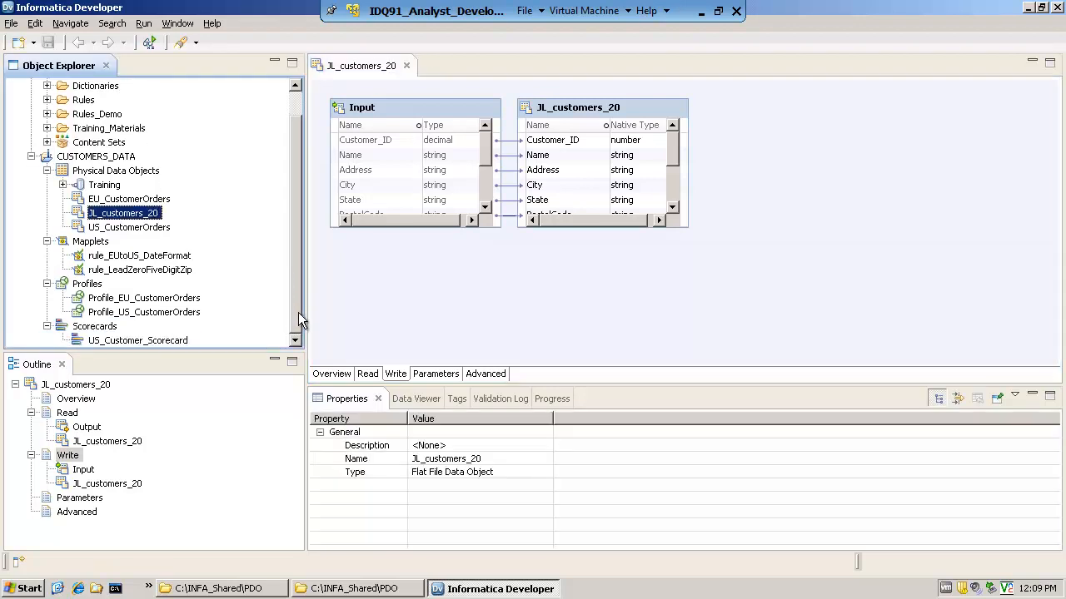
left_click(407, 67)
Start a new profile on the JL_customers_20 data object, choosing the single data object Profile type
mouse_move(133, 217)
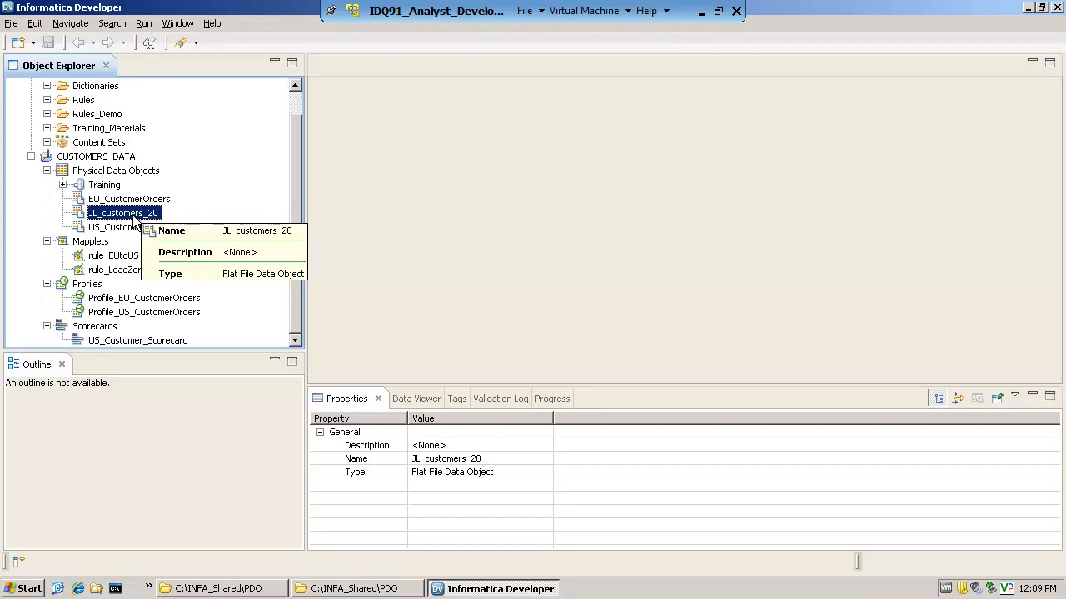
right_click(133, 218)
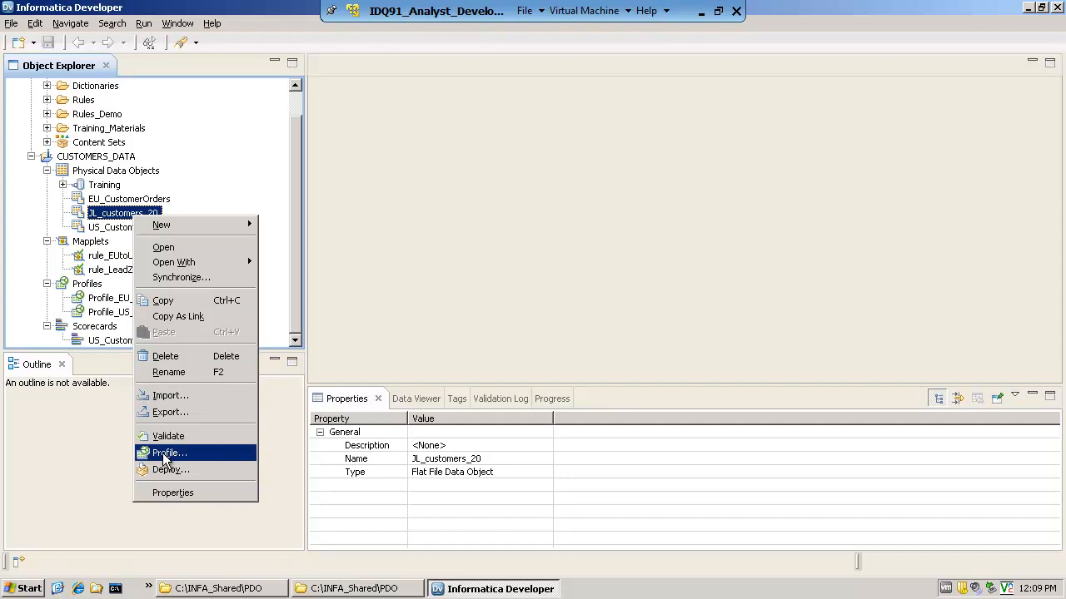
left_click(165, 455)
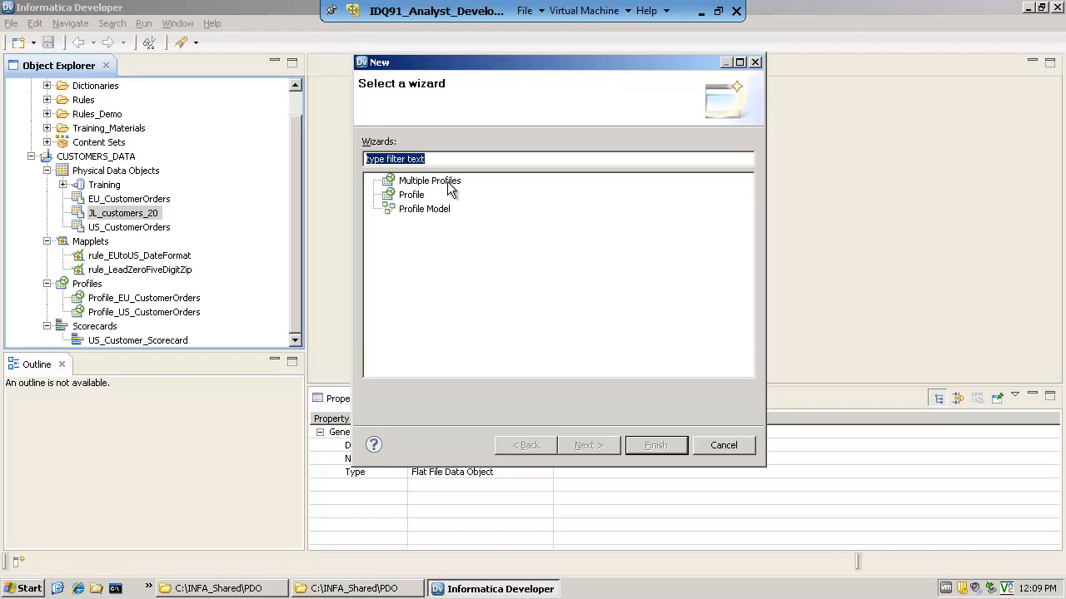
left_click(423, 197)
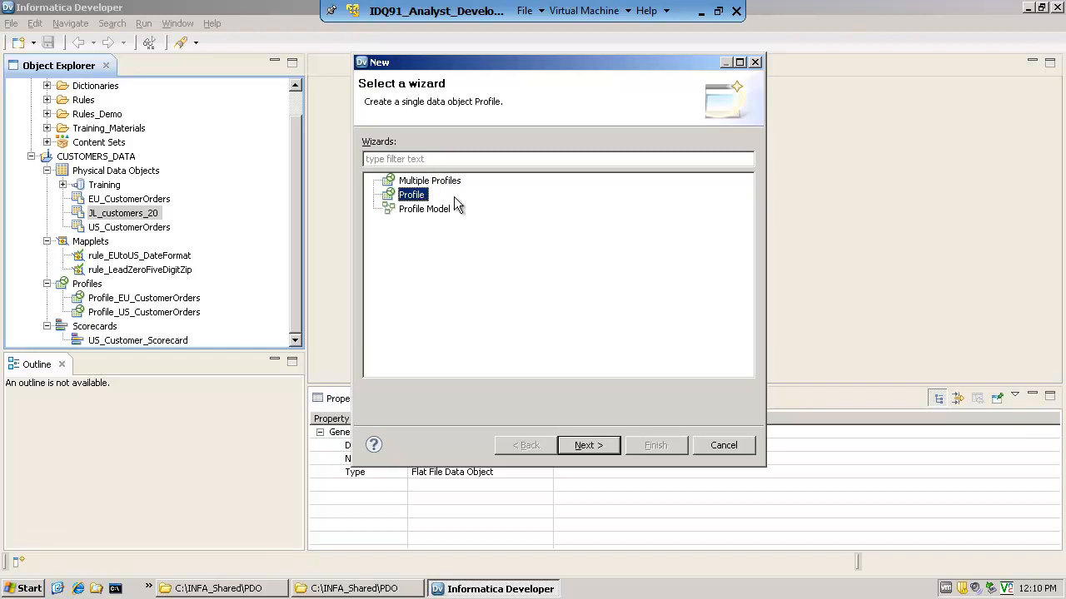
left_click(449, 210)
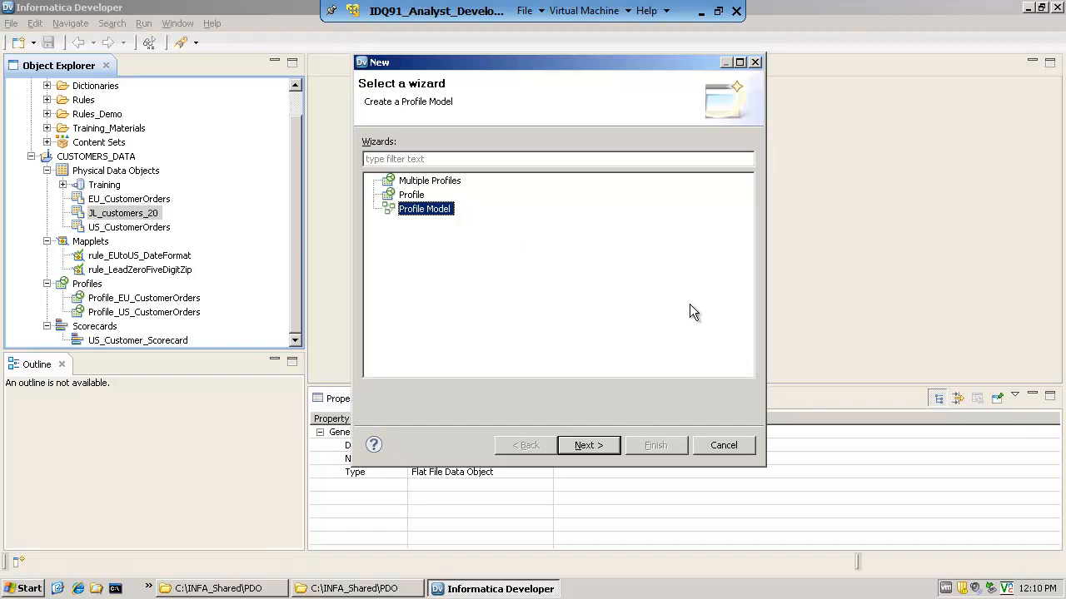
left_click(414, 196)
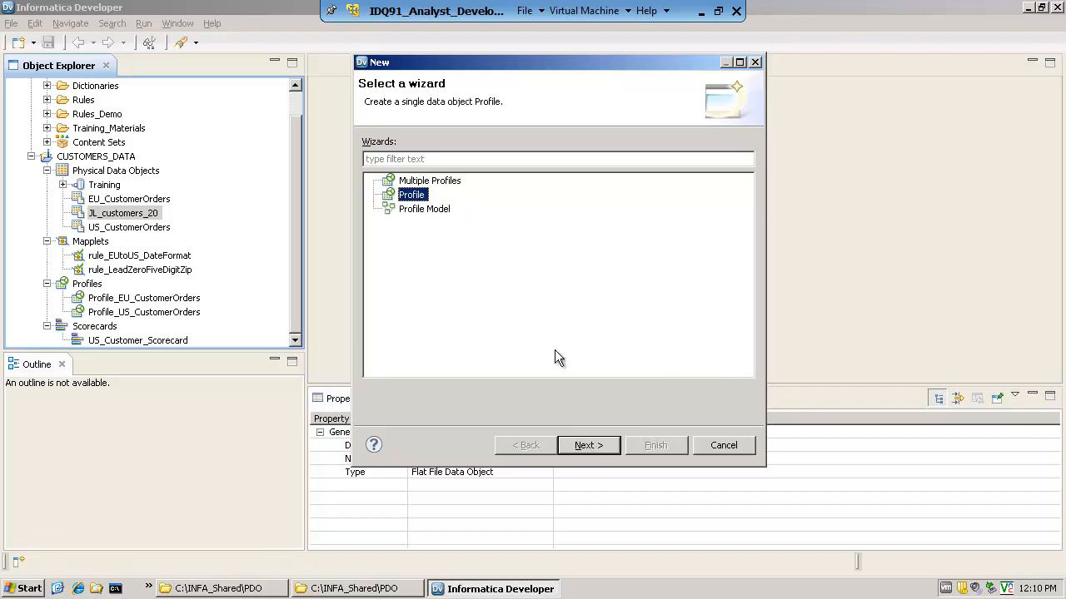
left_click(587, 446)
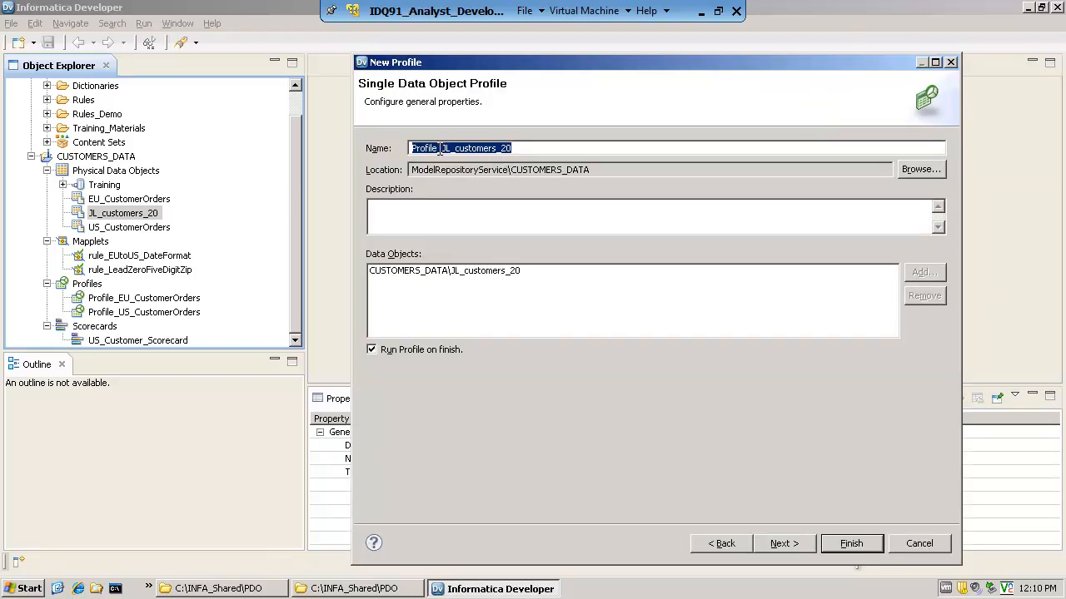
Keep the proposed profile name, enter the description "customer data (a small data set for demo)" and continue to the profiling options
left_click_drag(440, 148, 409, 148)
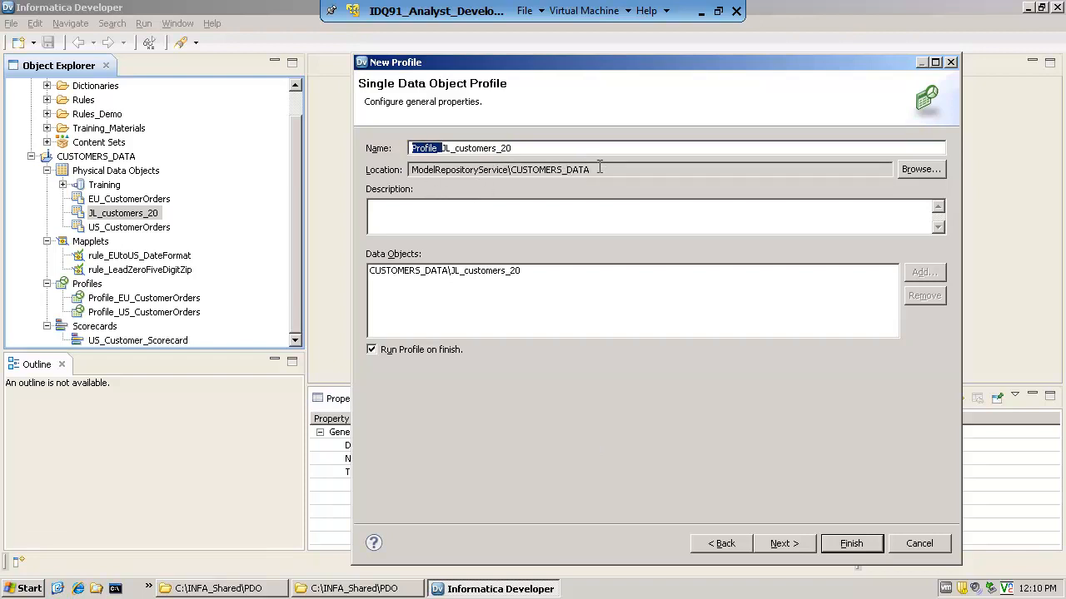
left_click(477, 223)
type("customer data (a sd")
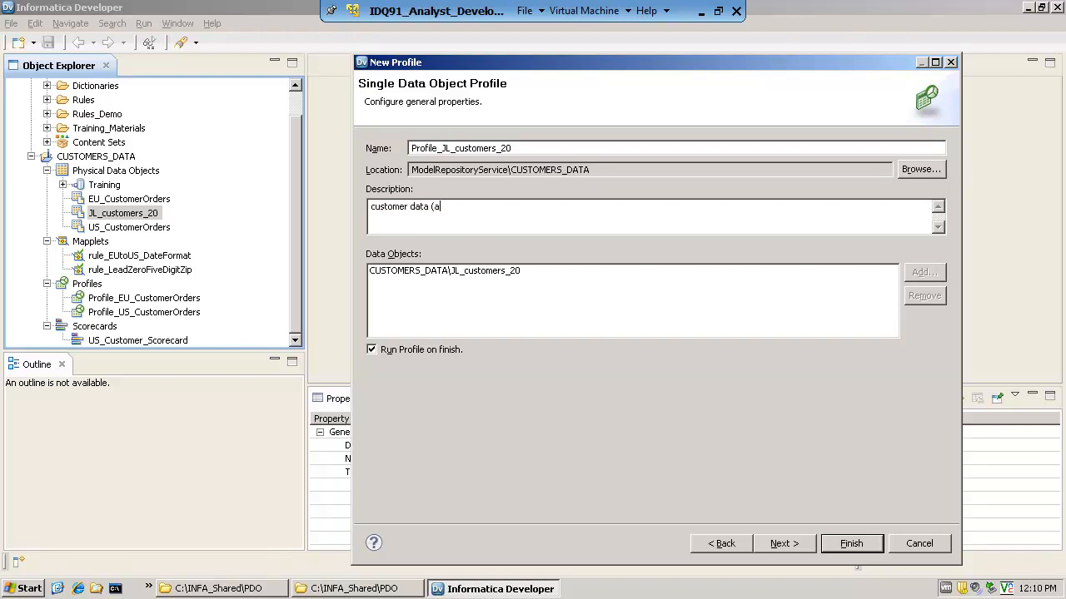
key("BackSpace")
type("mall data set for demo)")
left_click(786, 543)
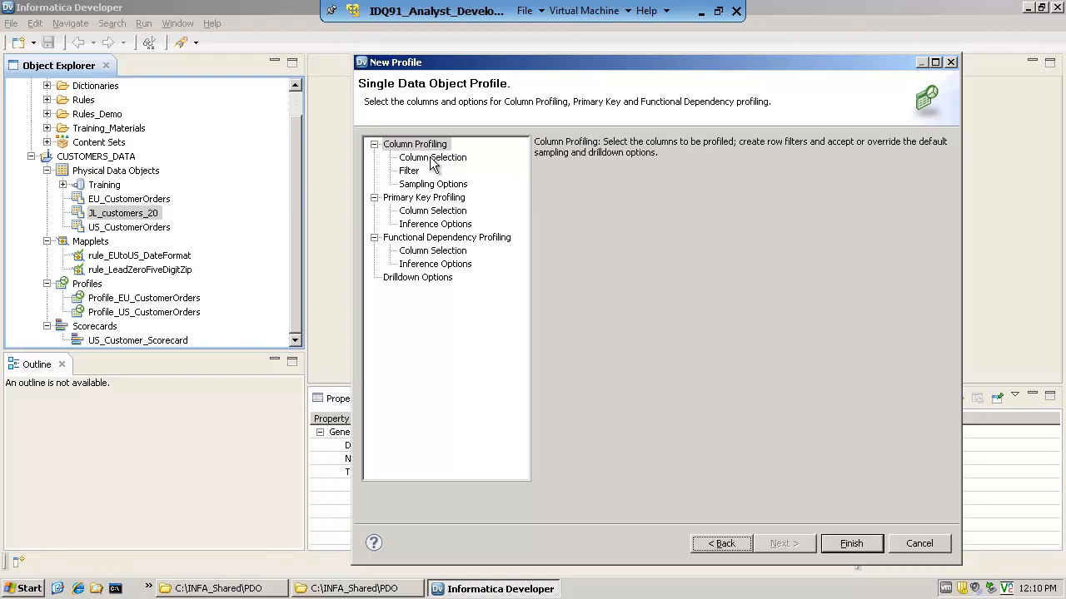
Examine the primary key, functional dependency, drilldown, column selection and filter options of the new profile
left_click(429, 200)
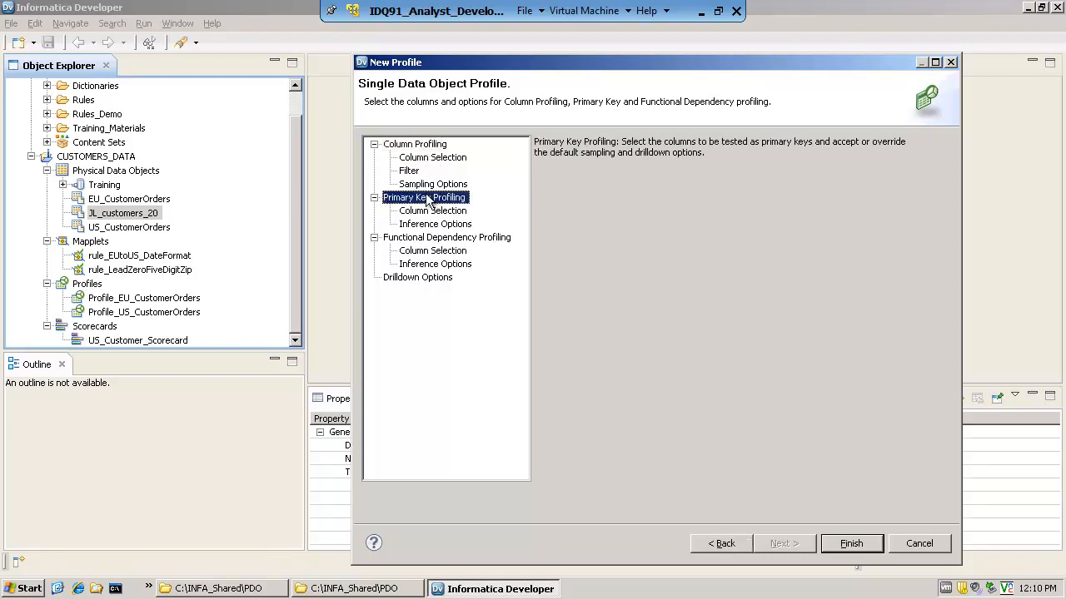
left_click(470, 239)
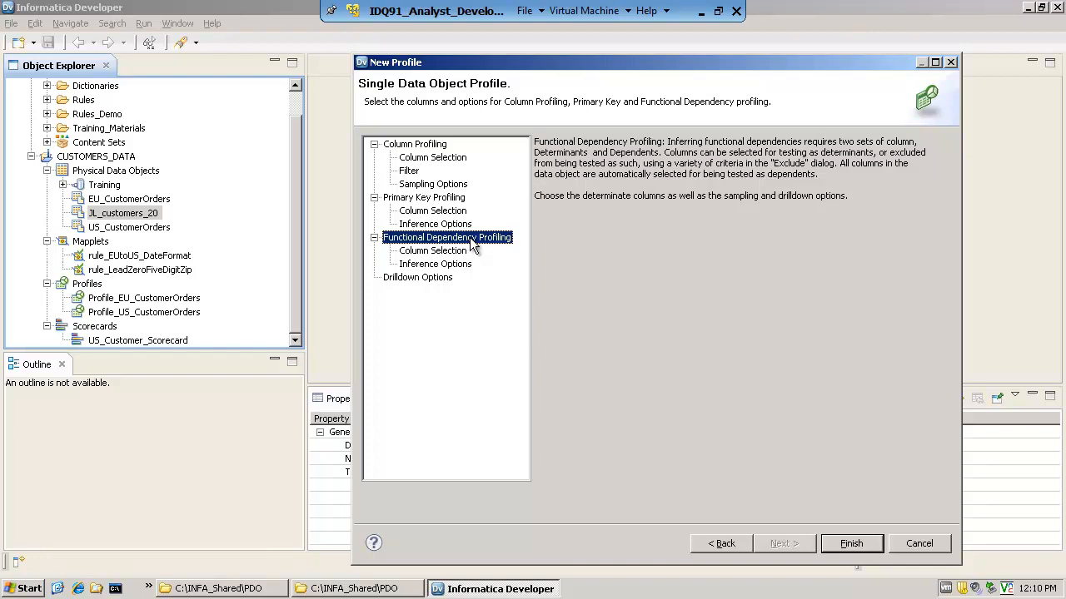
left_click(436, 144)
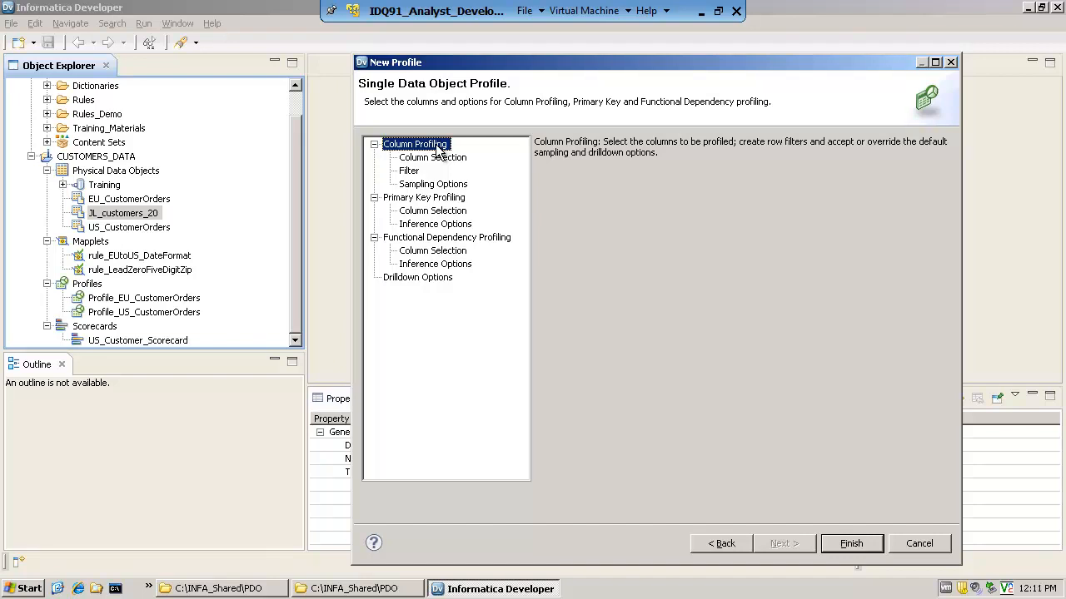
left_click(422, 279)
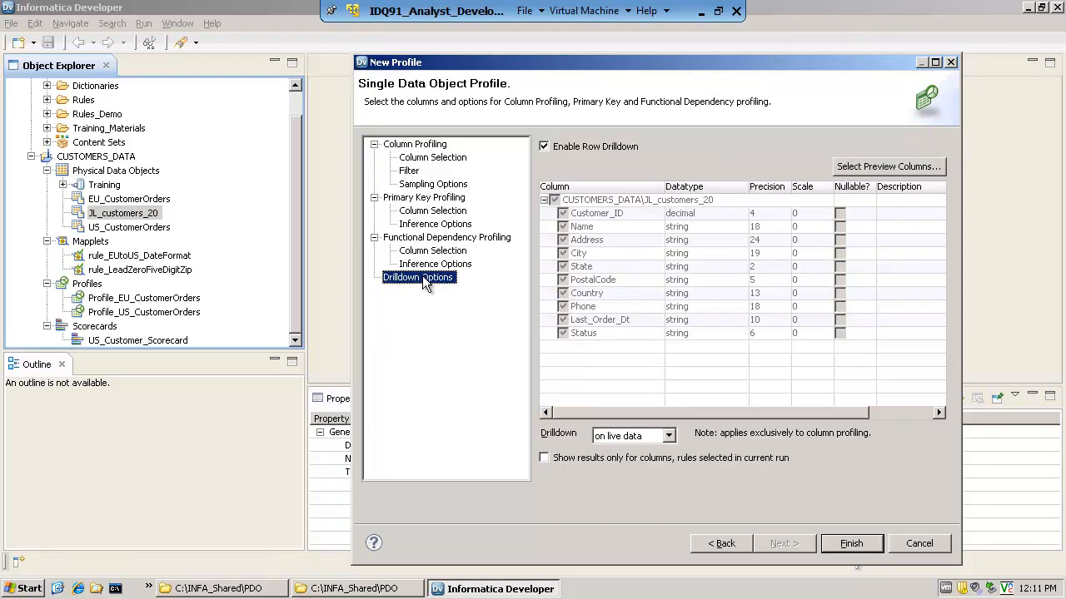
left_click(428, 145)
left_click(429, 158)
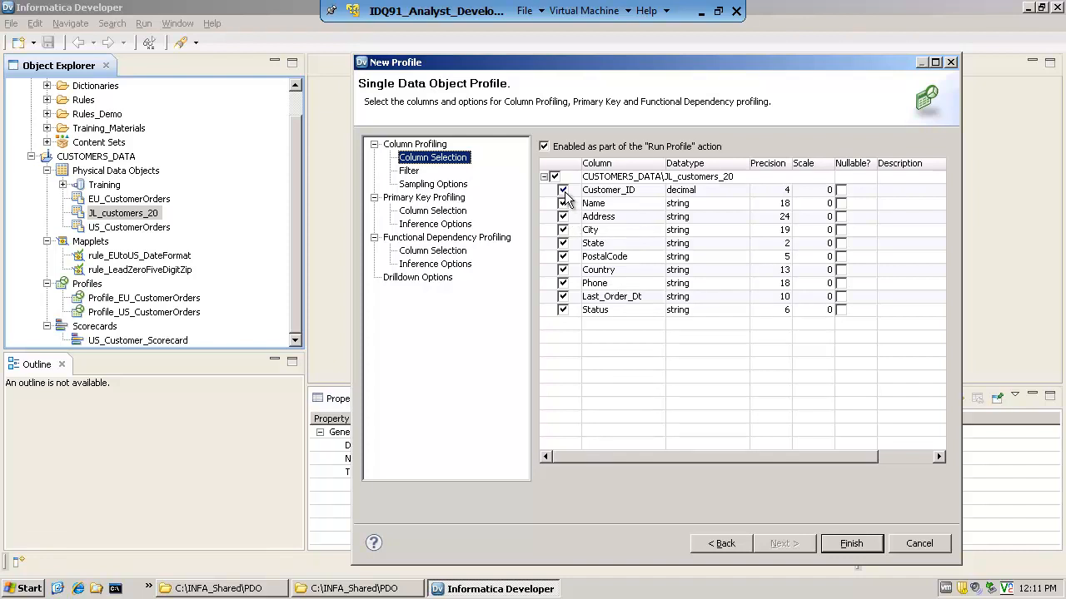
left_click(411, 171)
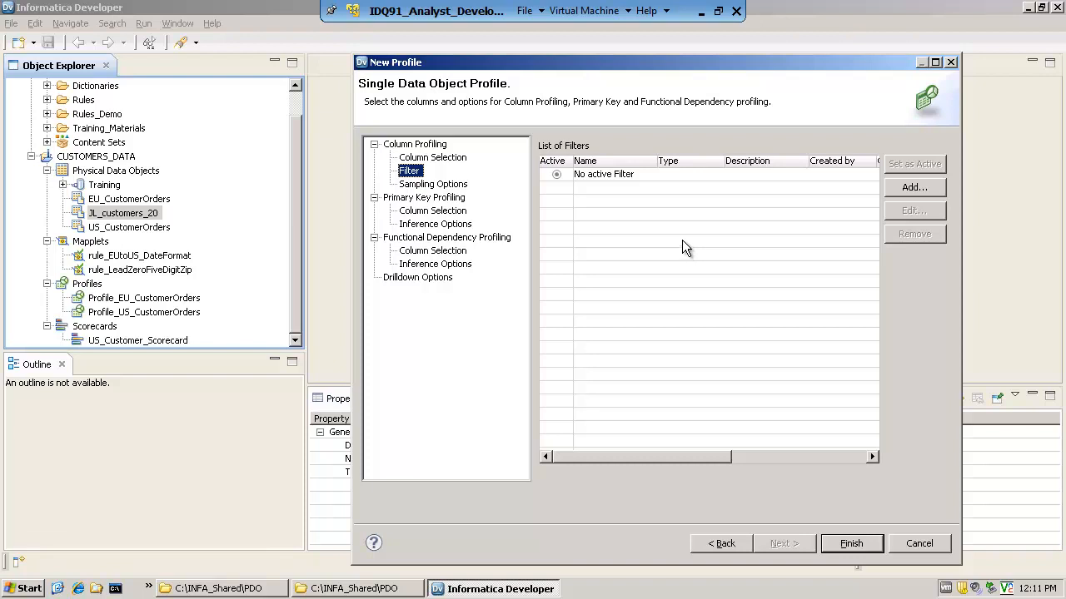
Try the First, Random sample of and Random Sample (Auto) sampling options for column profiling, and return to All rows (complete analysis)
left_click(429, 184)
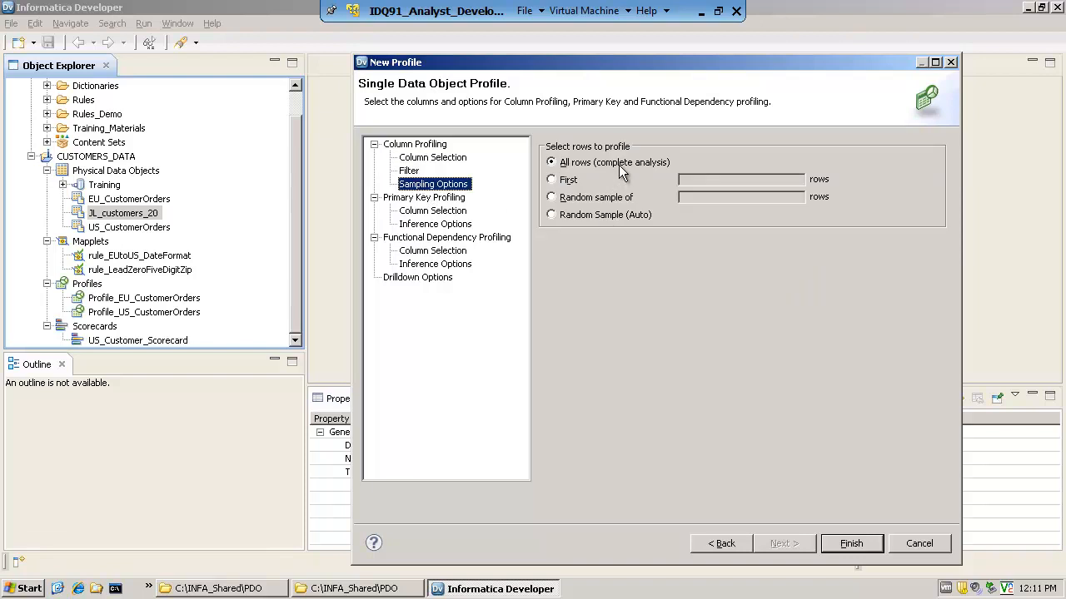
left_click(552, 182)
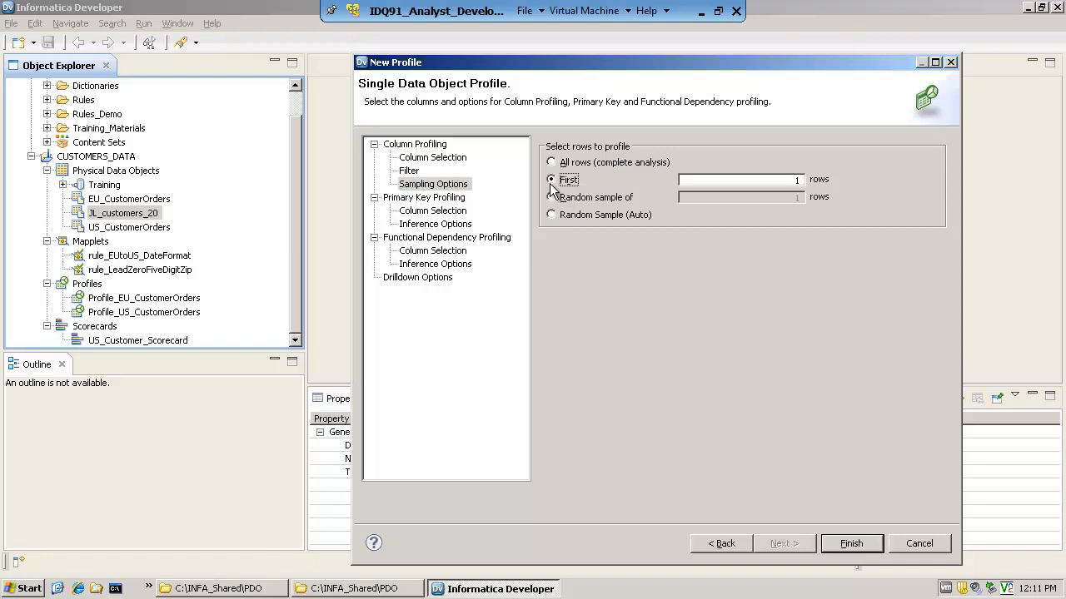
left_click(553, 198)
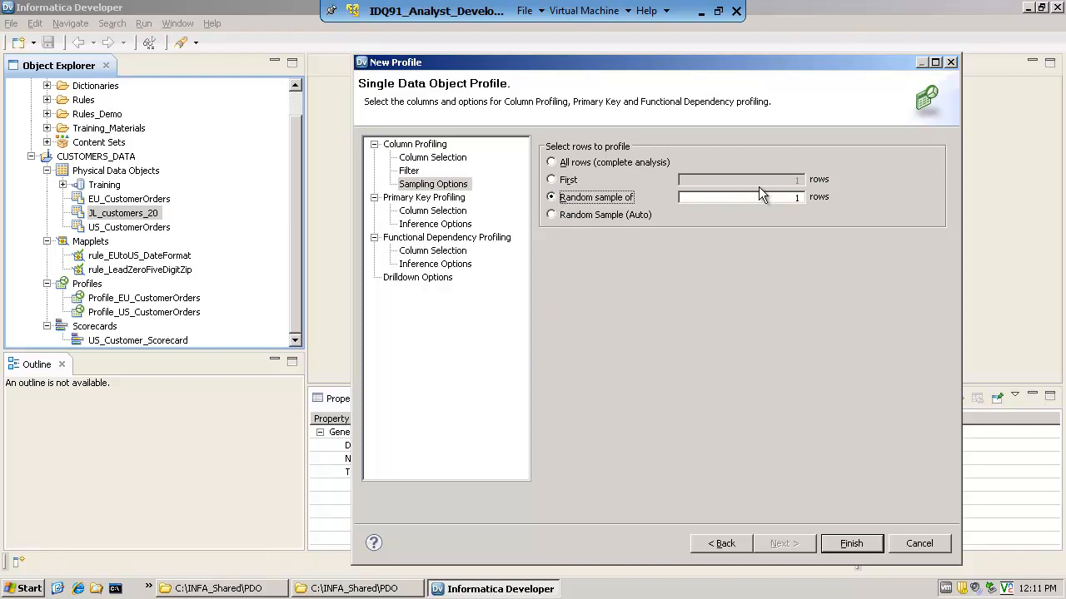
left_click(551, 214)
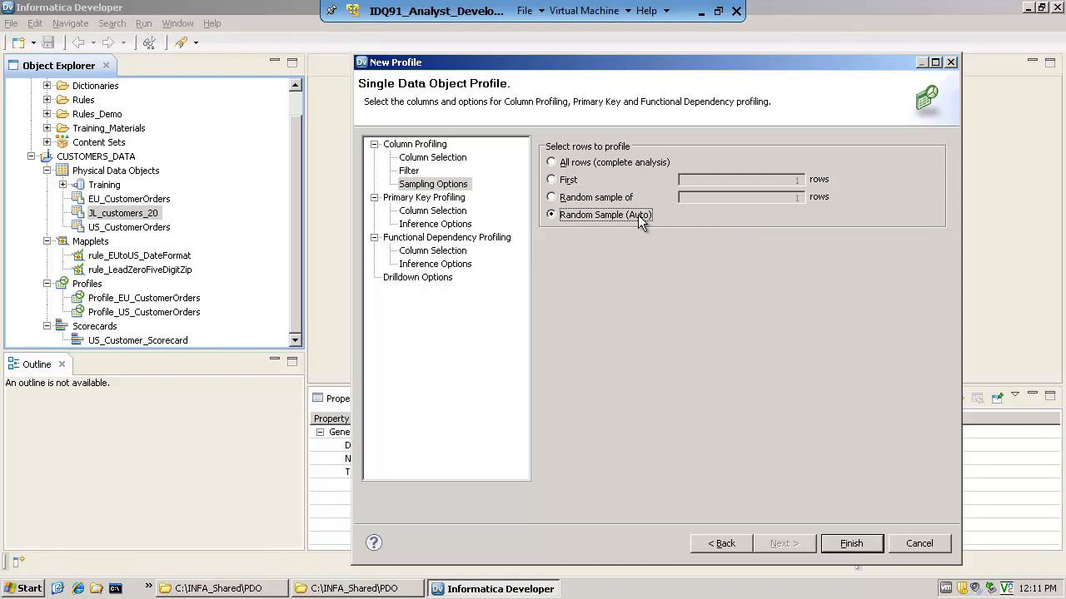
left_click(552, 163)
left_click(550, 180)
left_click(550, 198)
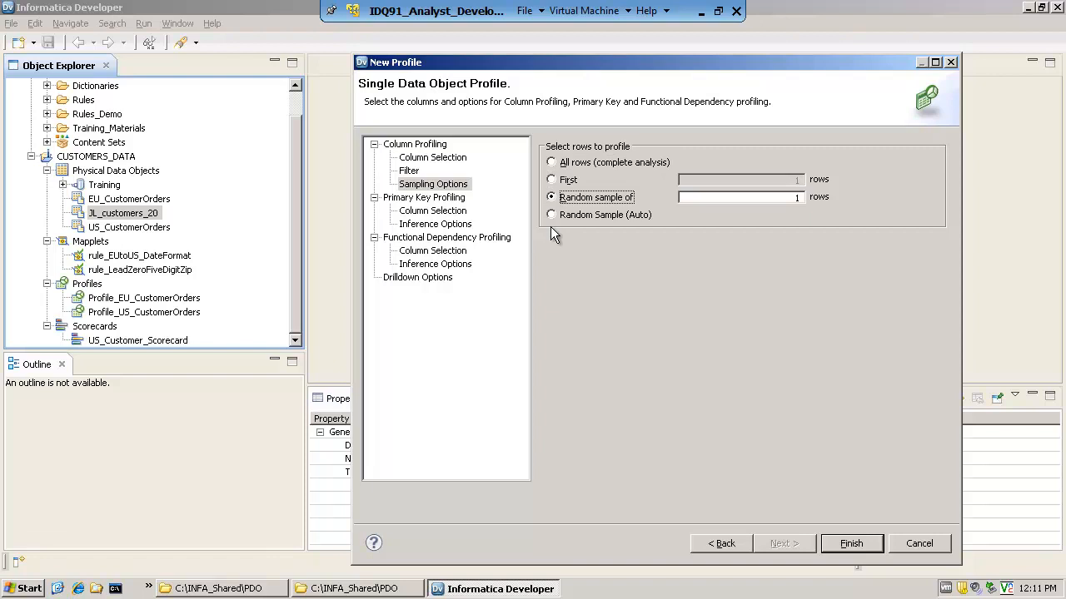
left_click(550, 162)
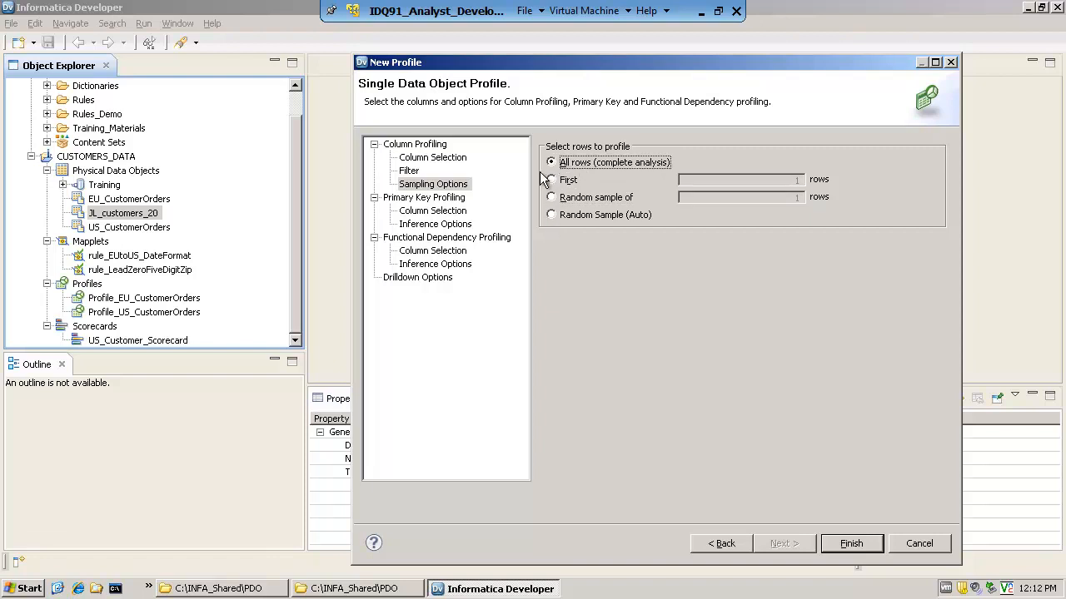
In the drilldown options, limit the preview columns to Customer_ID, Name and State
left_click(434, 278)
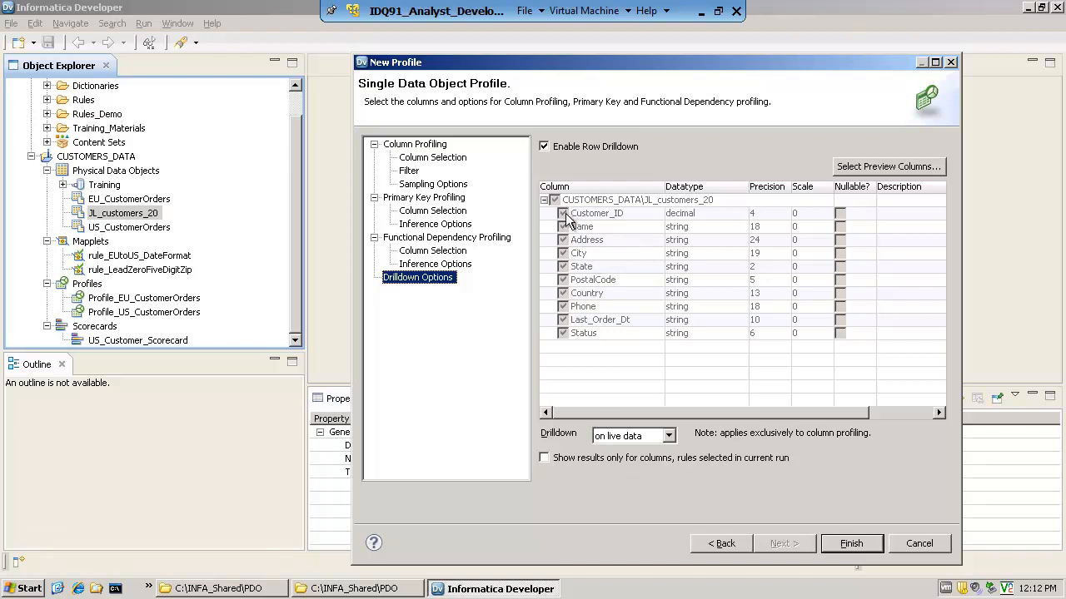
left_click(869, 169)
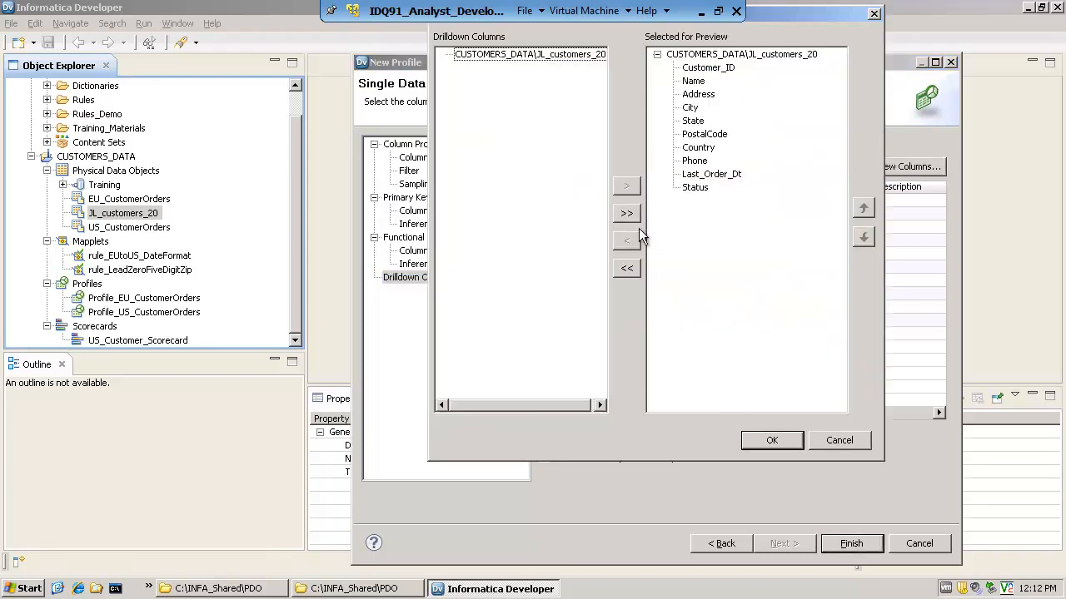
left_click(626, 267)
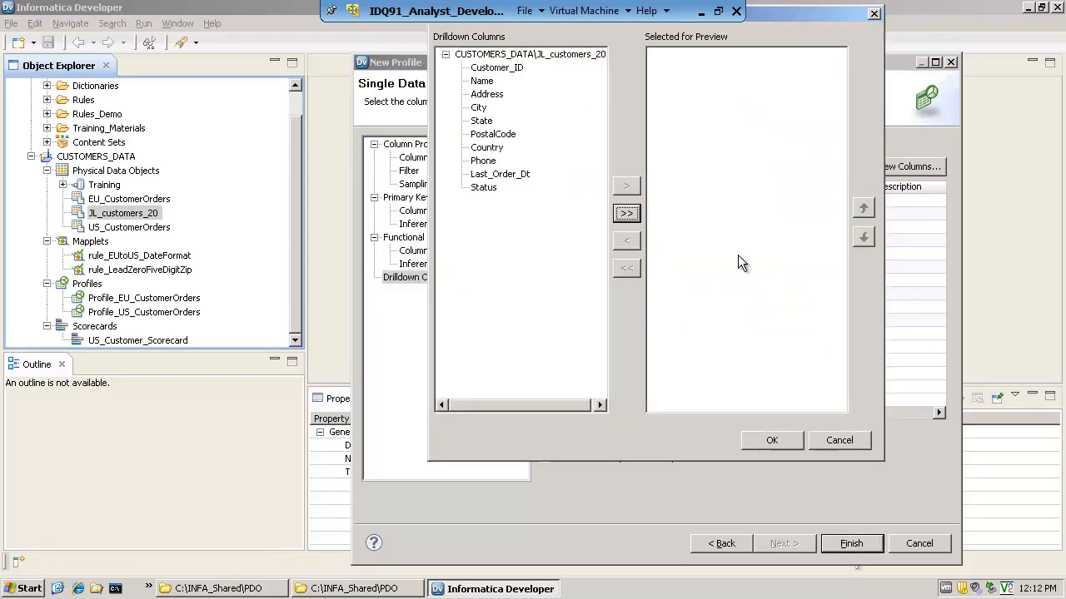
left_click(483, 81)
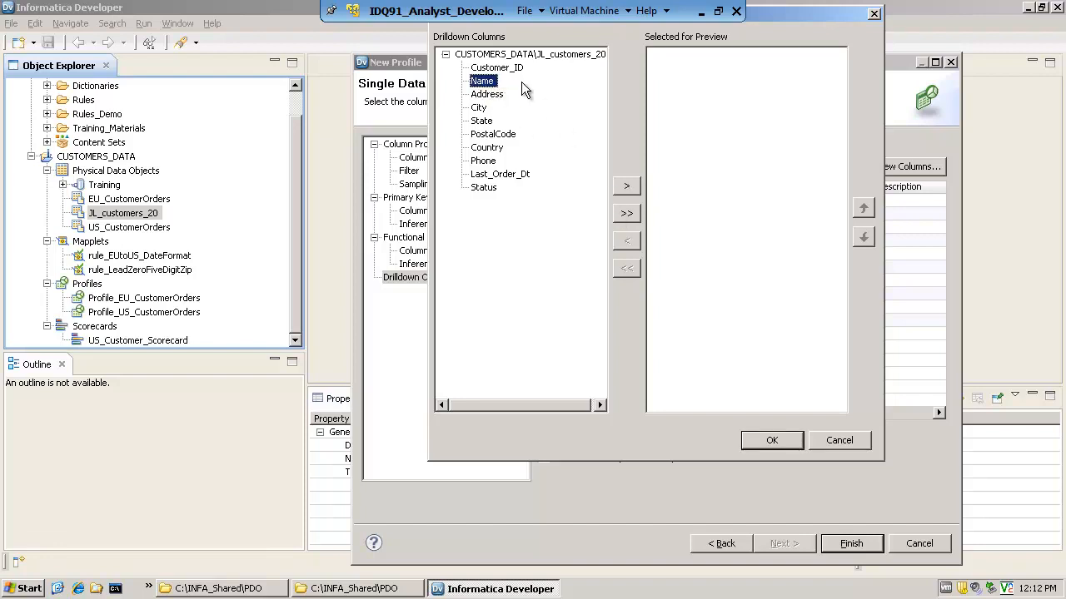
left_click(511, 68)
left_click(626, 185)
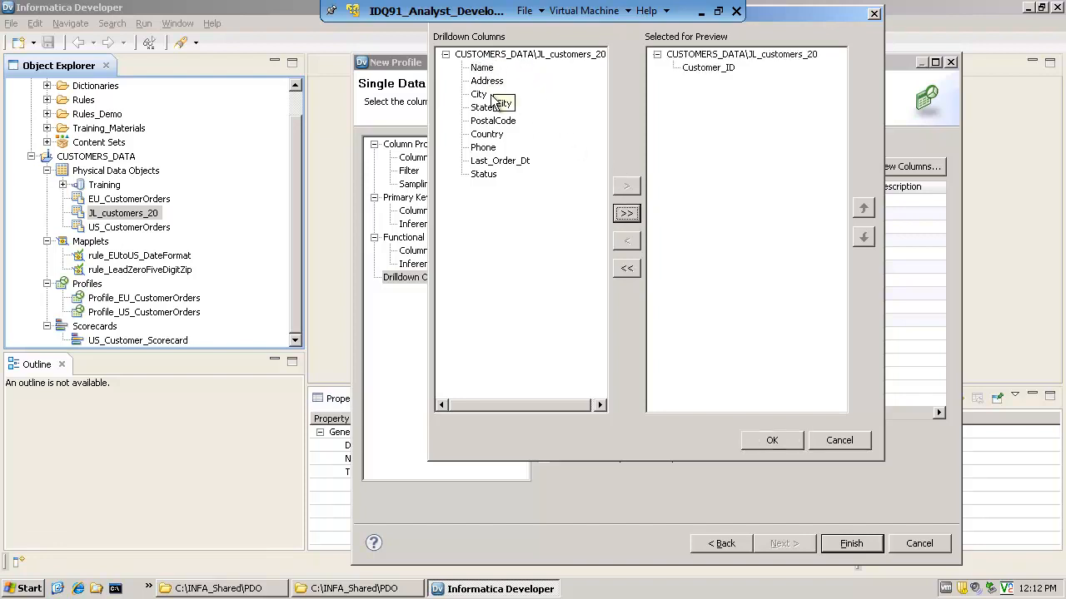
left_click(626, 185)
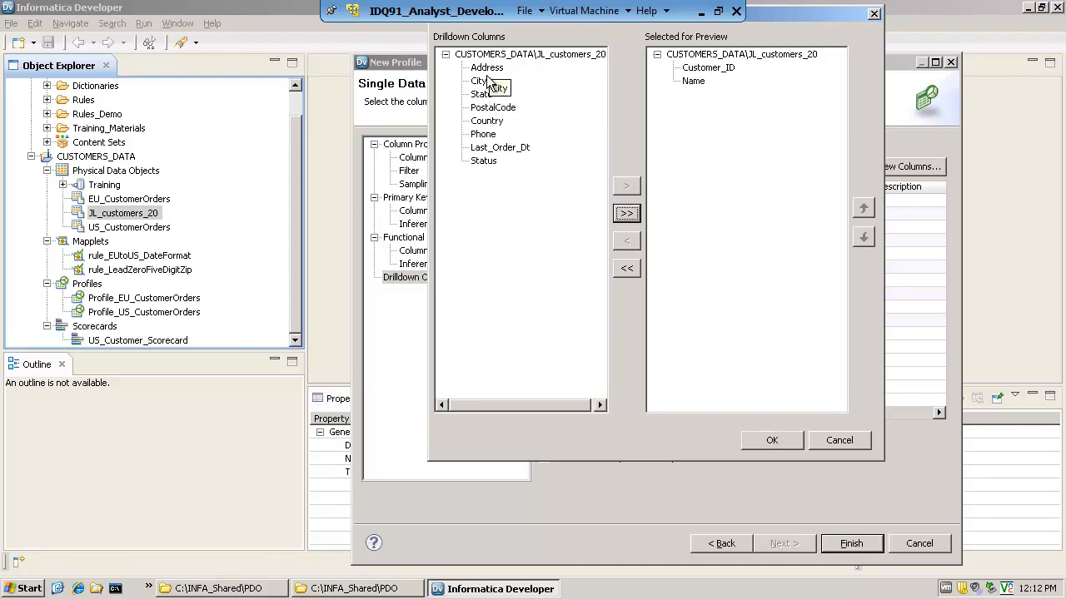
left_click(483, 95)
left_click(626, 185)
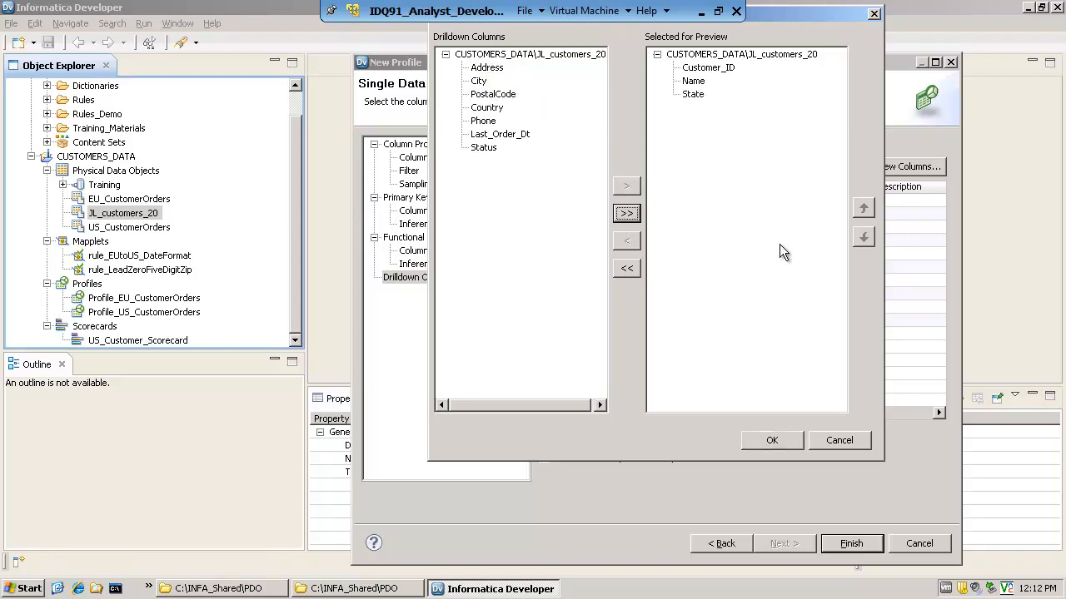
left_click(772, 441)
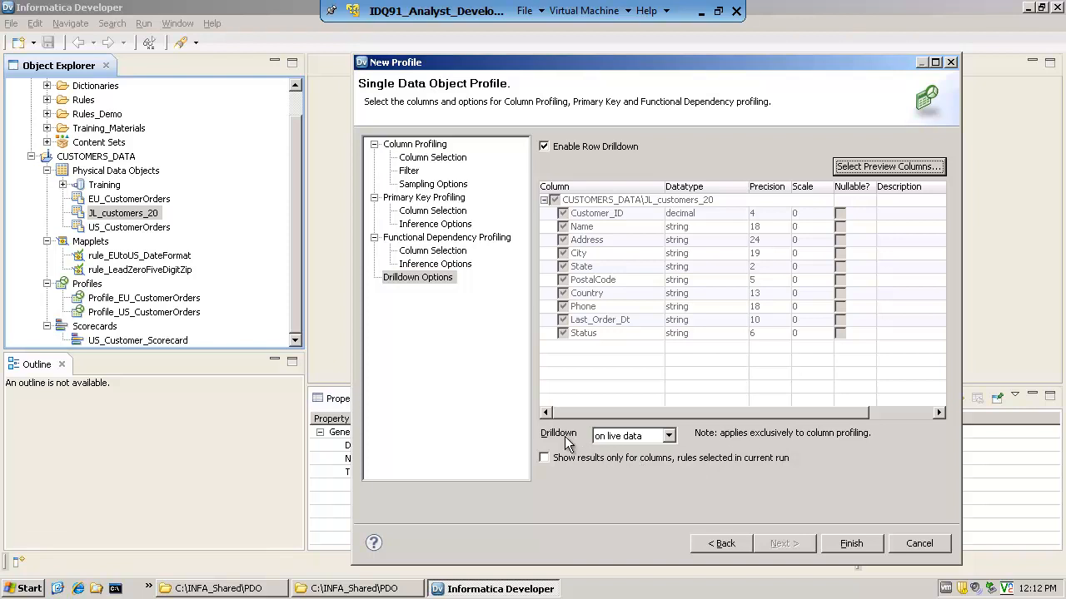
Examine the live and staged data choices for drilldown, keeping it on live data
left_click(670, 438)
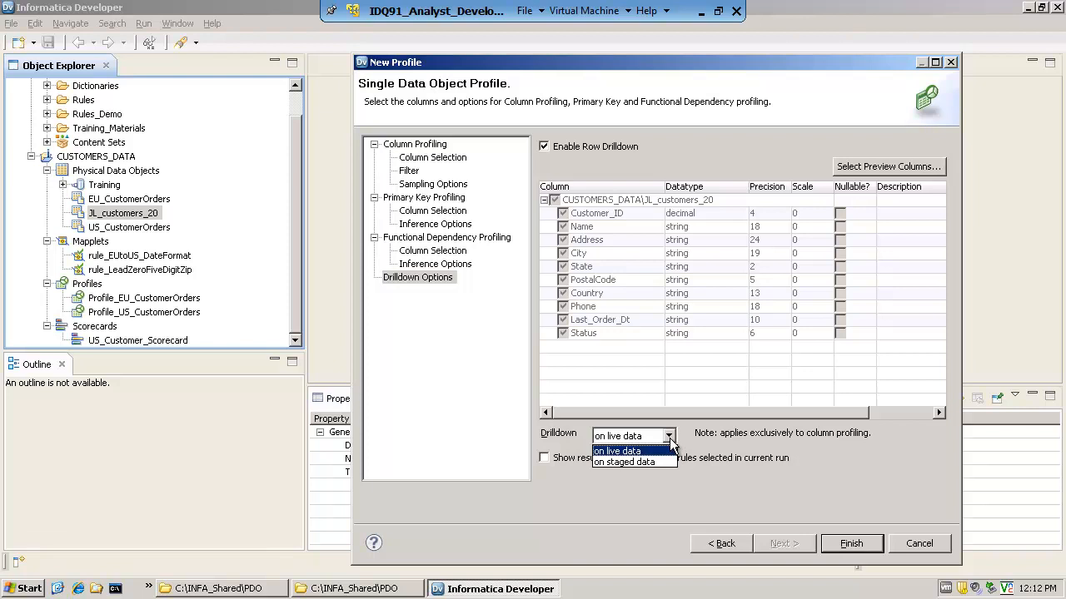
left_click(669, 438)
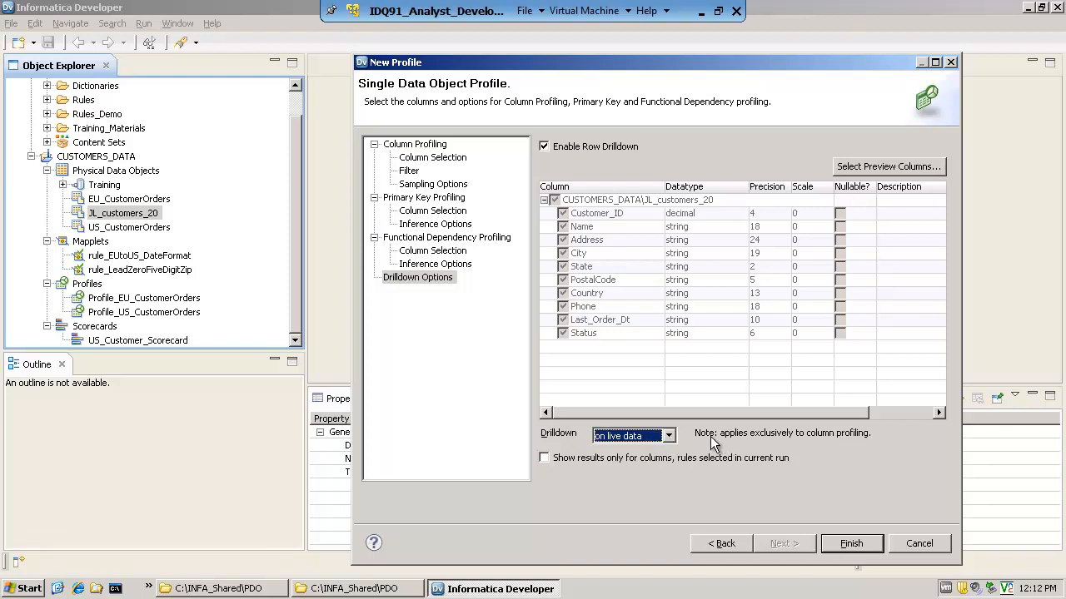
left_click(669, 438)
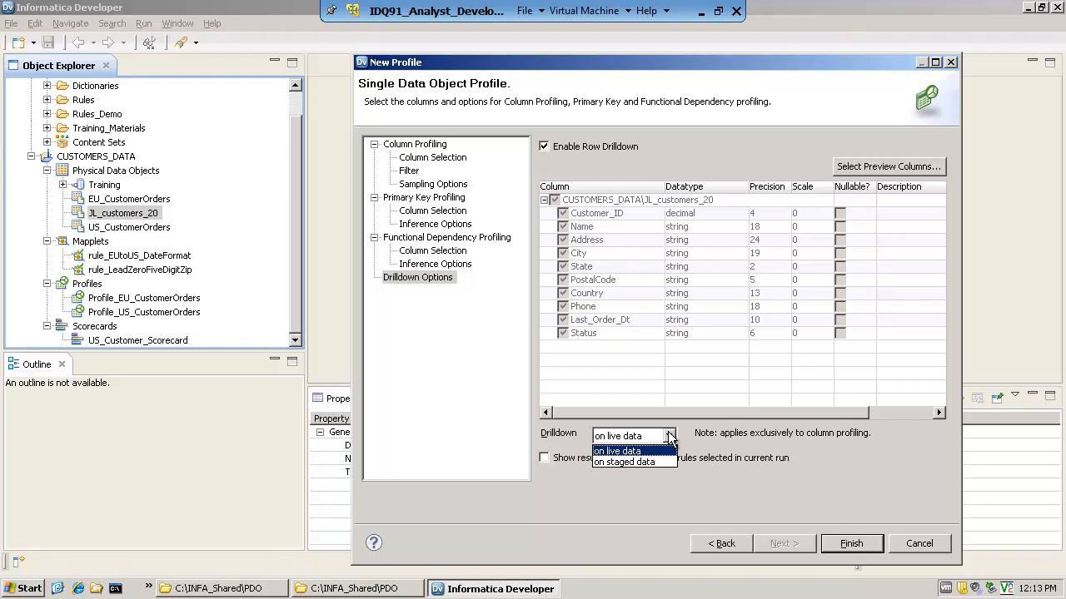
left_click(670, 436)
left_click(670, 436)
left_click(637, 452)
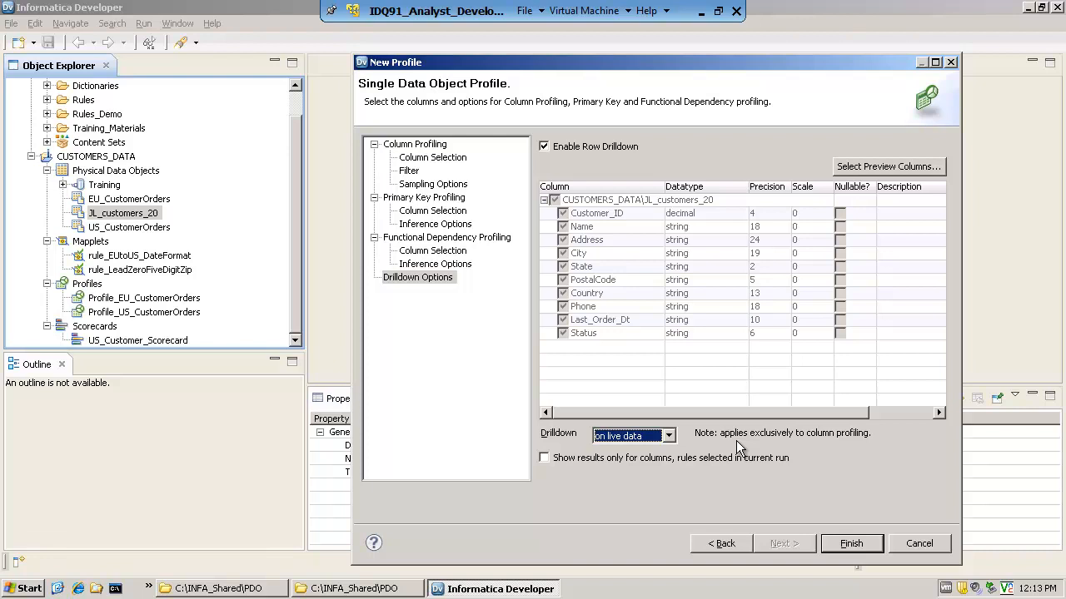
left_click(668, 436)
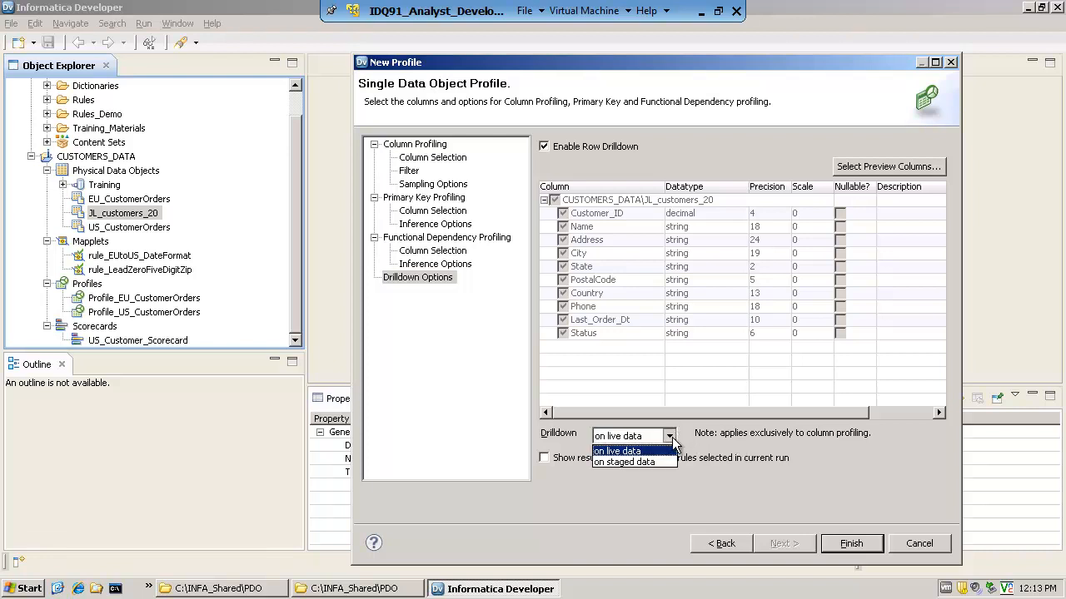
left_click(657, 451)
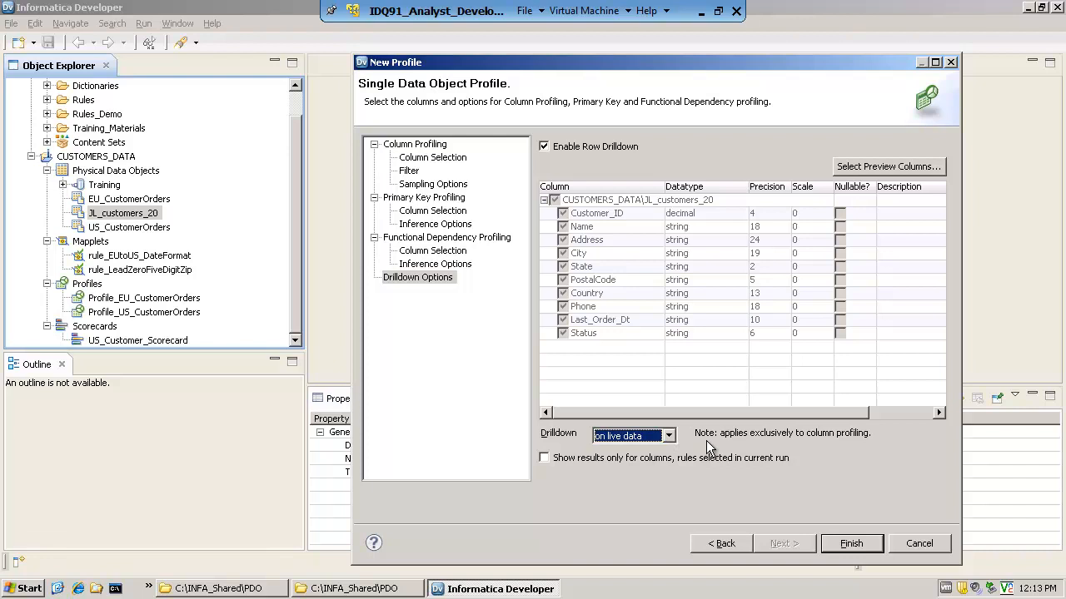
Enable showing results only for columns and rules selected in the current run, set drilldown on live data, and finish the profile
left_click(667, 435)
left_click(646, 461)
left_click(766, 458)
left_click(668, 436)
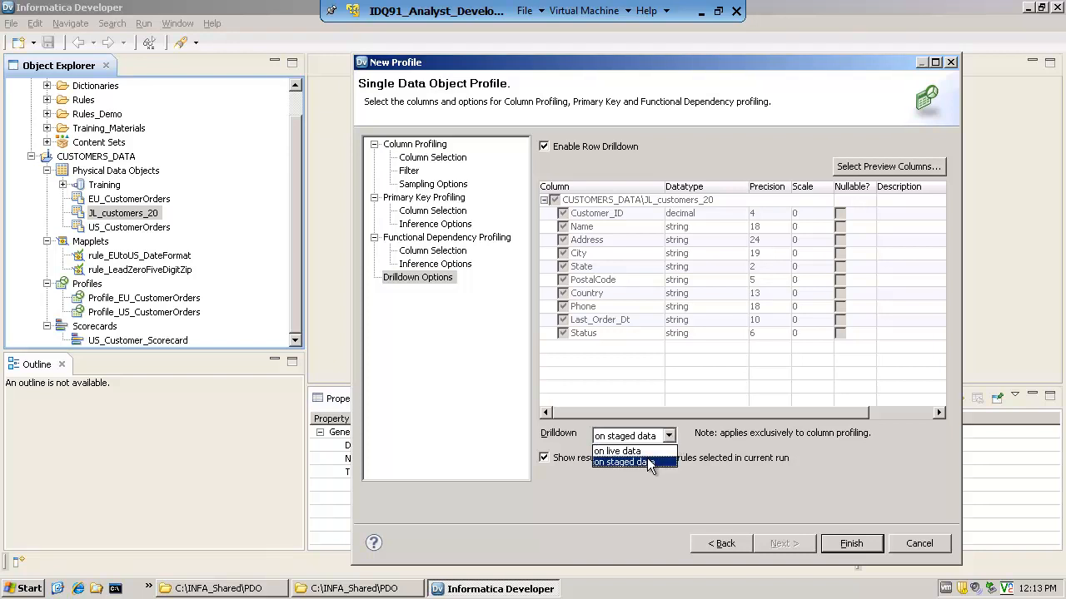
left_click(647, 461)
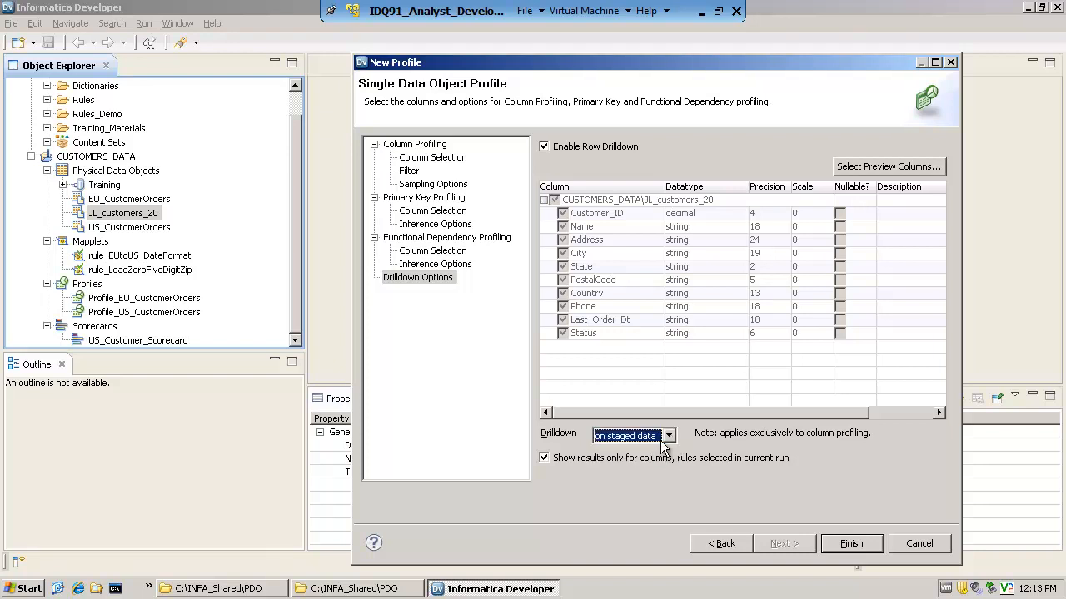
left_click(669, 437)
left_click(634, 452)
left_click(847, 543)
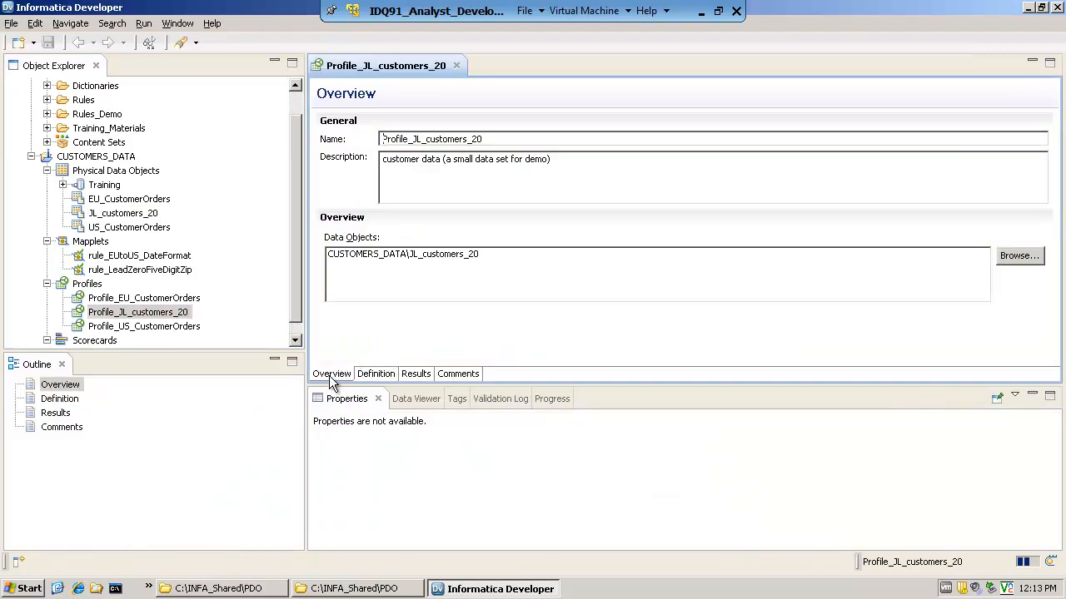
Review the definition and results of Profile_JL_customers_20 and run the profile again
left_click(379, 377)
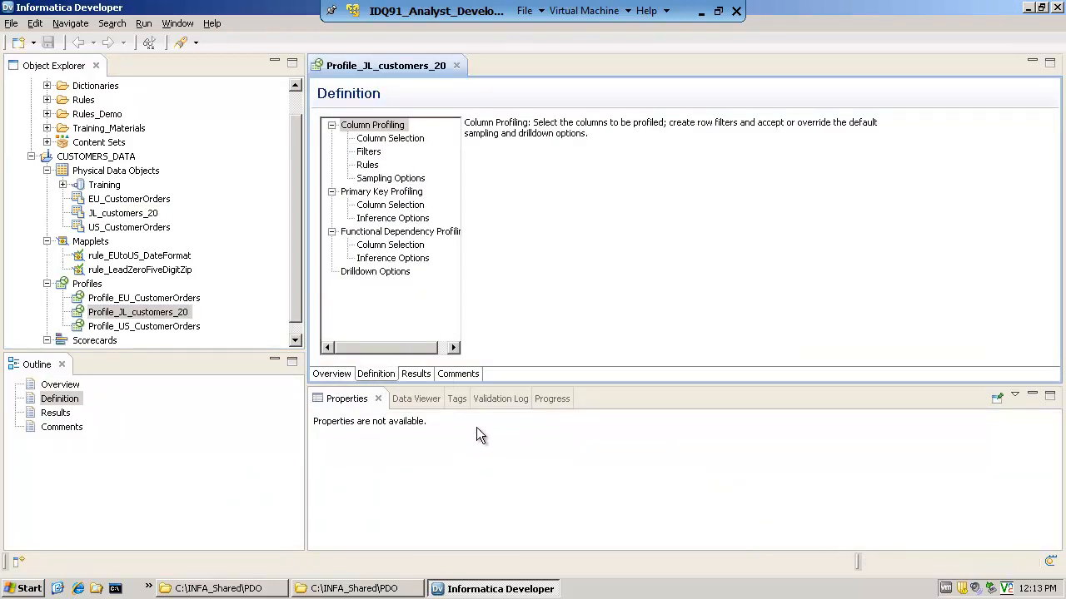
left_click(415, 376)
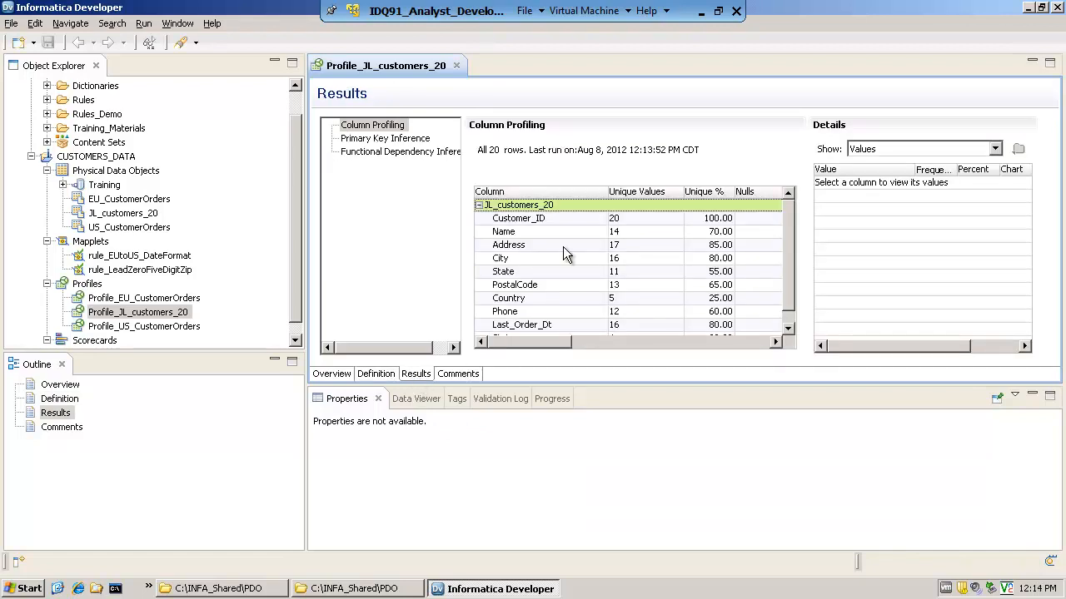
left_click(177, 318)
right_click(177, 320)
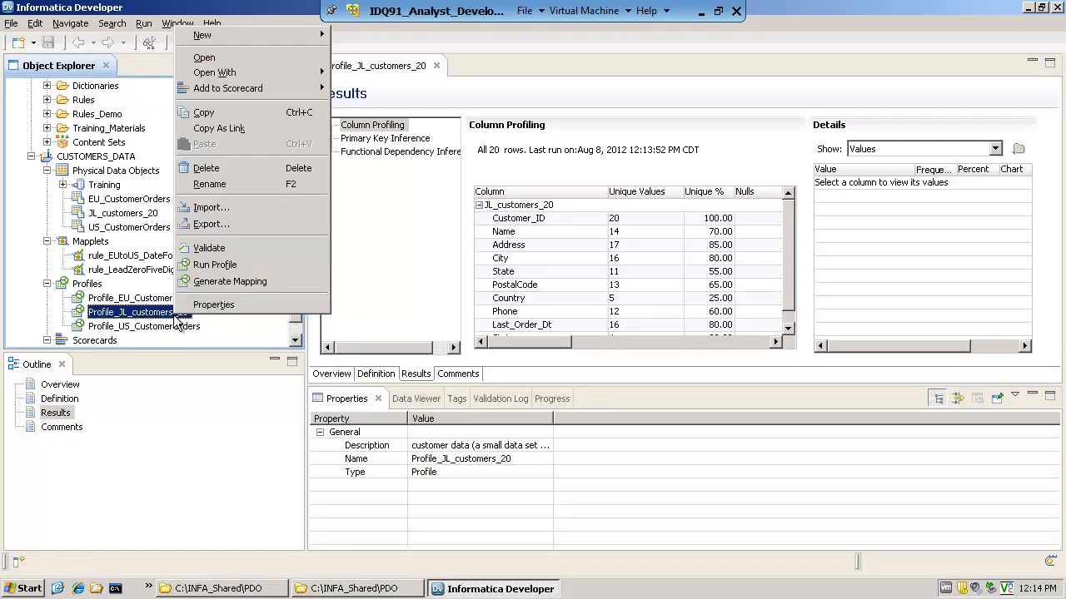
left_click(215, 265)
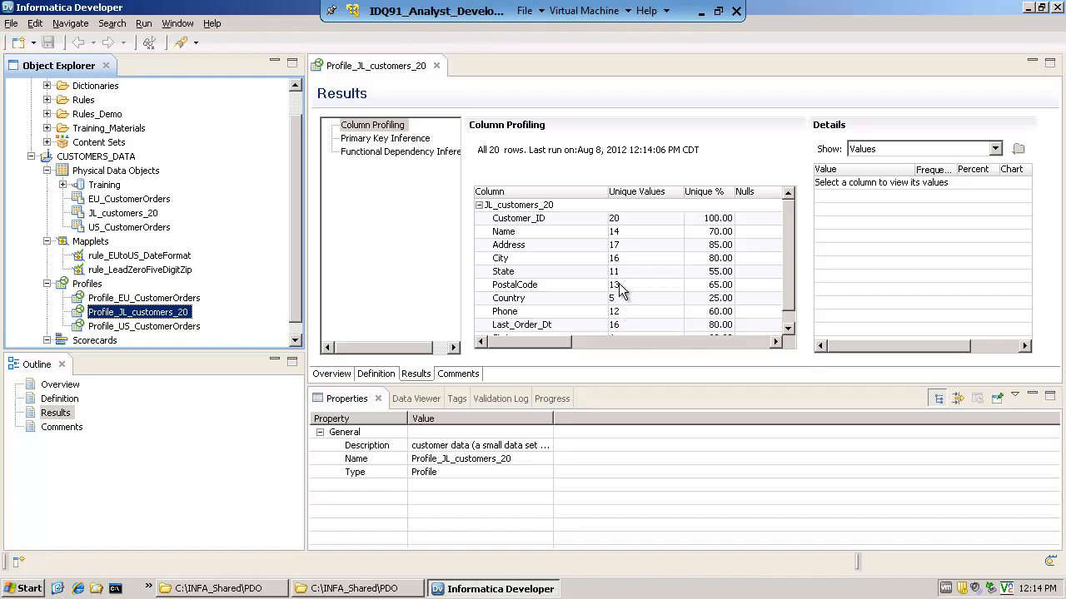
Inspect the Customer_ID values and review the uniqueness, null, datatype and documented datatype results for all profiled columns
left_click(527, 223)
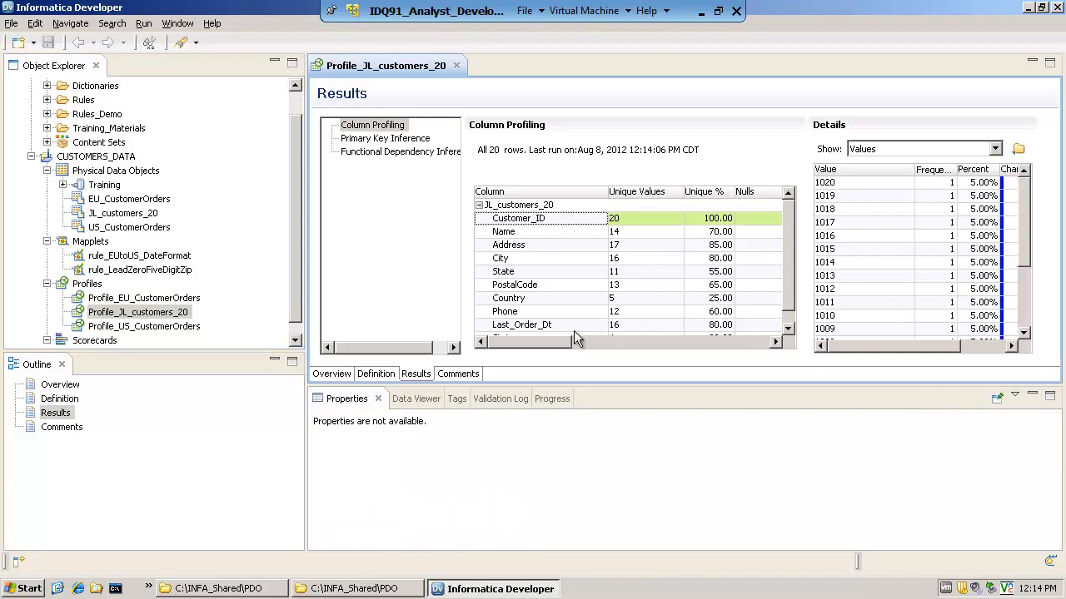
left_click_drag(561, 342, 587, 342)
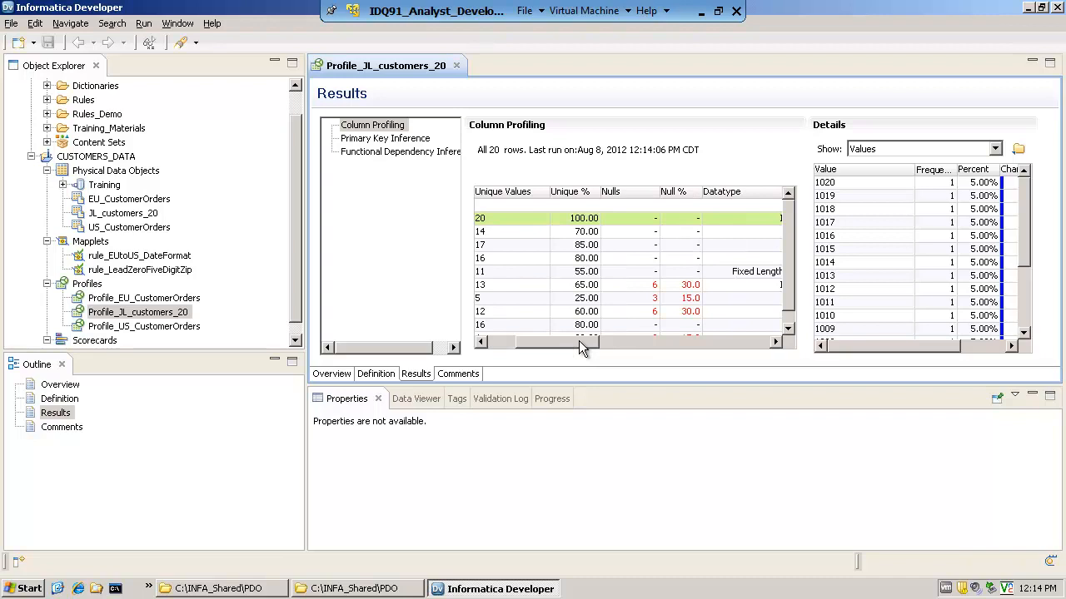
left_click_drag(581, 343, 663, 349)
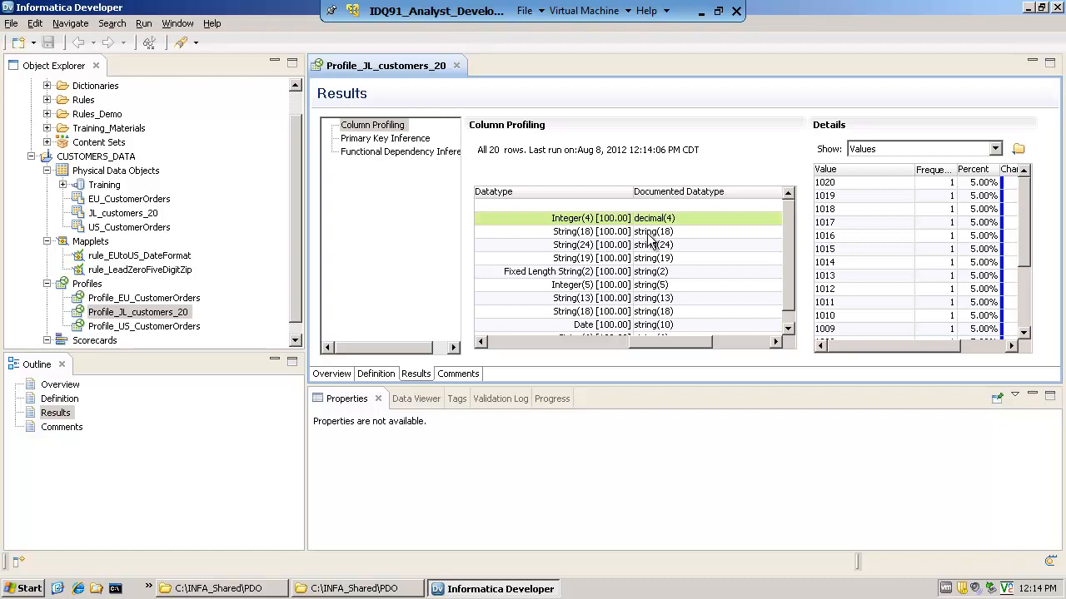
left_click_drag(673, 341, 645, 350)
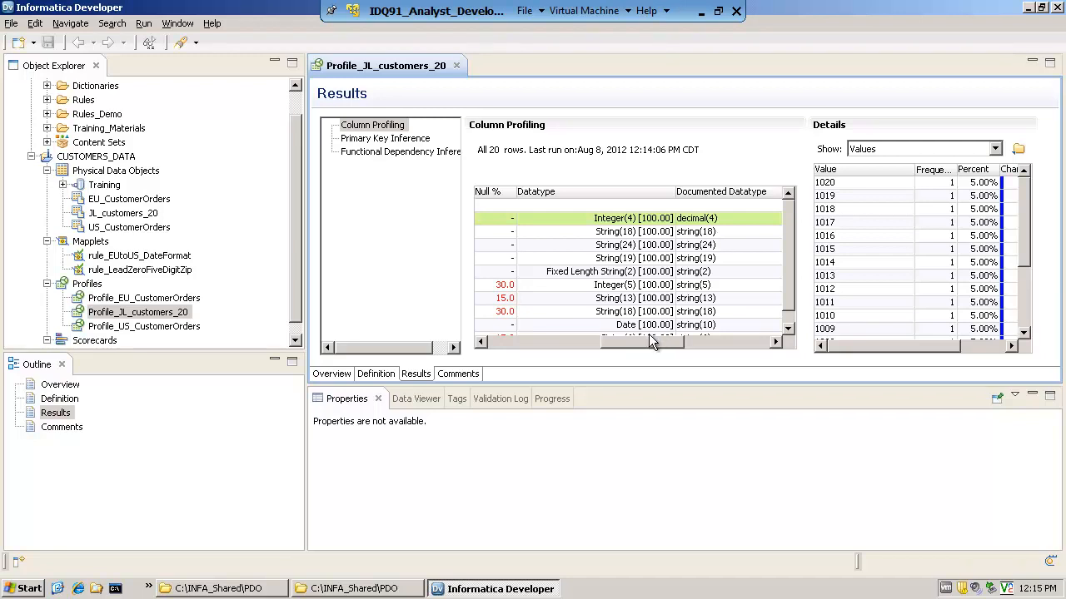
left_click_drag(631, 343, 547, 346)
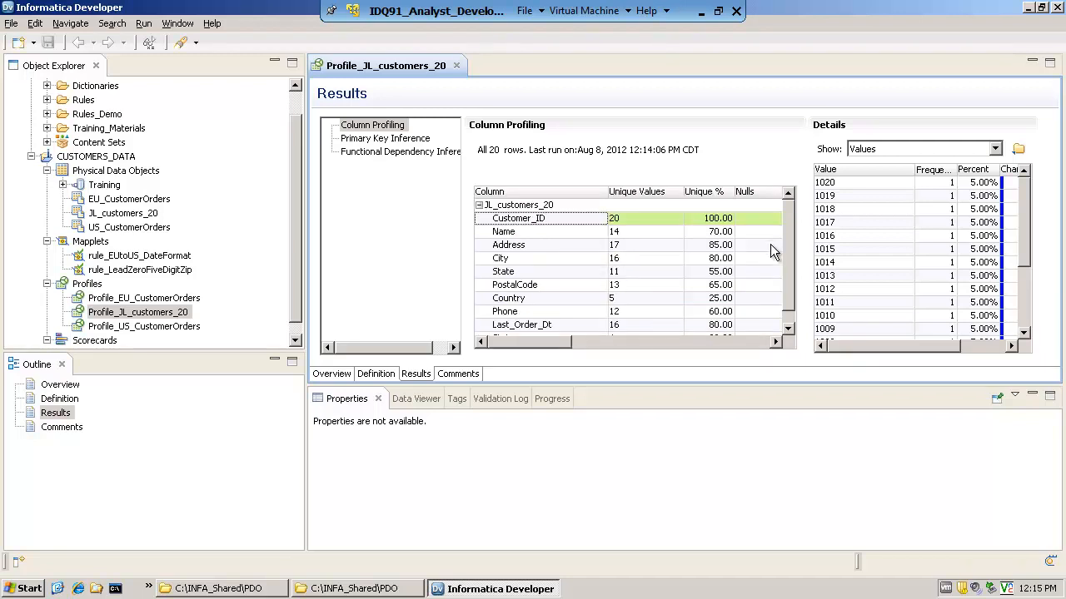
mouse_move(789, 262)
left_mouse_down()
mouse_move(788, 291)
mouse_move(788, 255)
left_mouse_up()
Show the State column's value frequencies, sort them by value and look through the CA, CO and FL entries
left_click(504, 274)
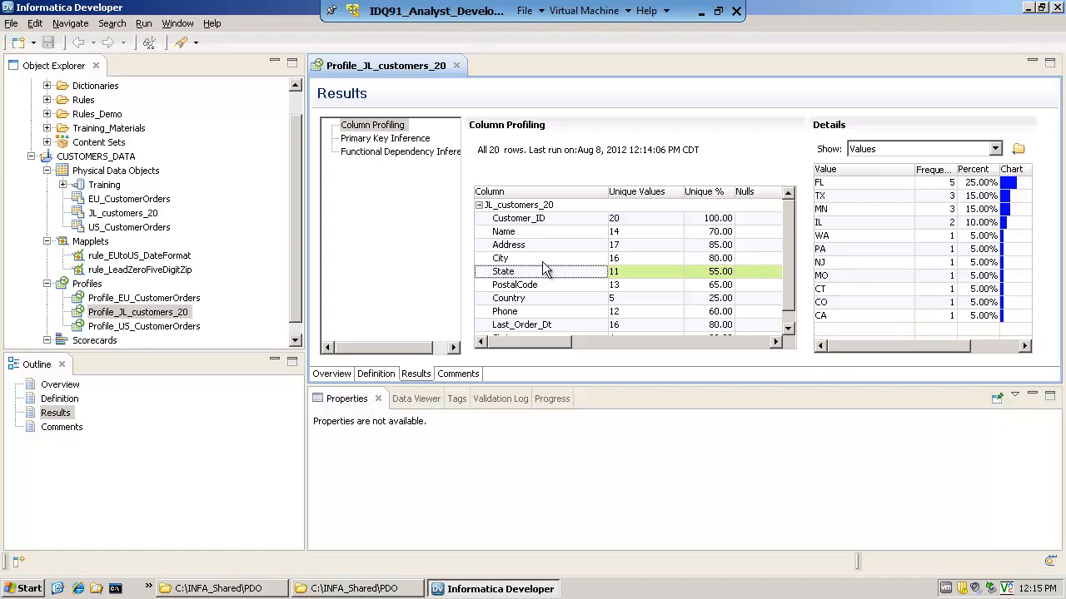
left_click(834, 170)
left_click(835, 182)
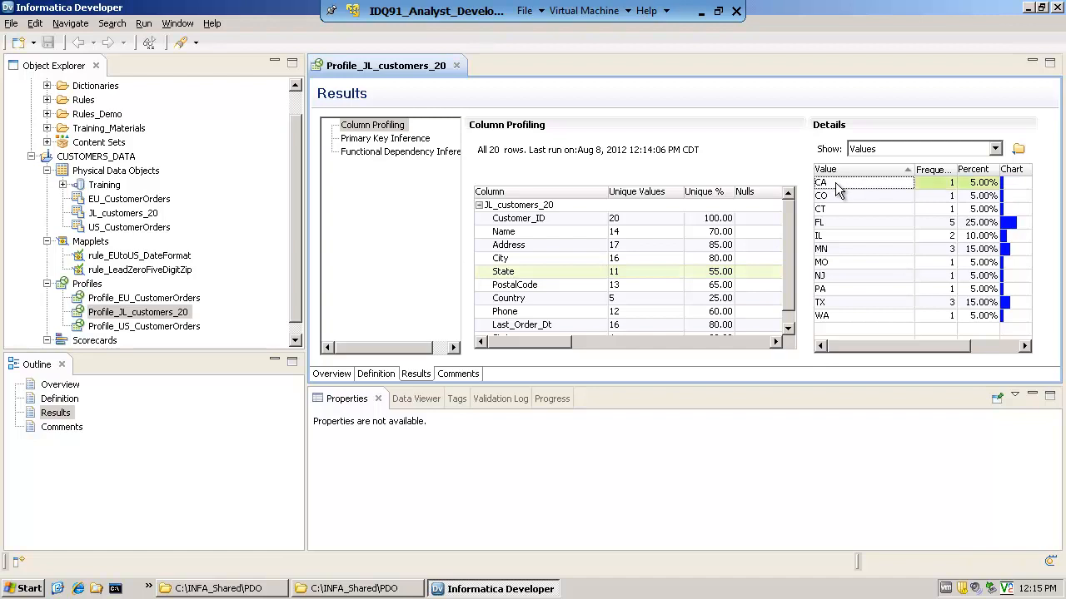
left_click(835, 194)
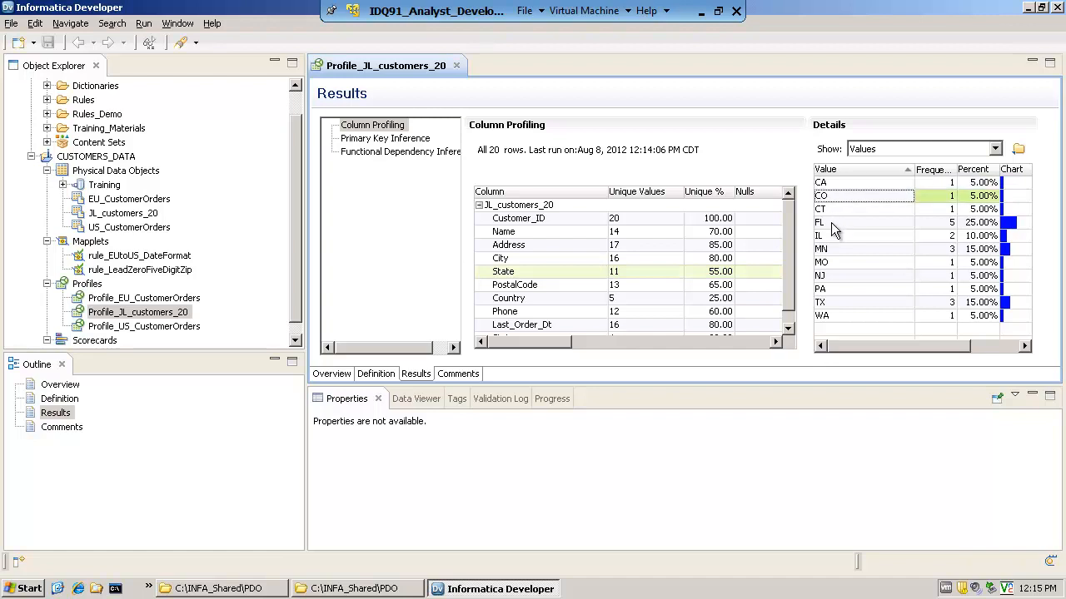
left_click(832, 224)
Switch the State column's details from values to Patterns
left_click(994, 149)
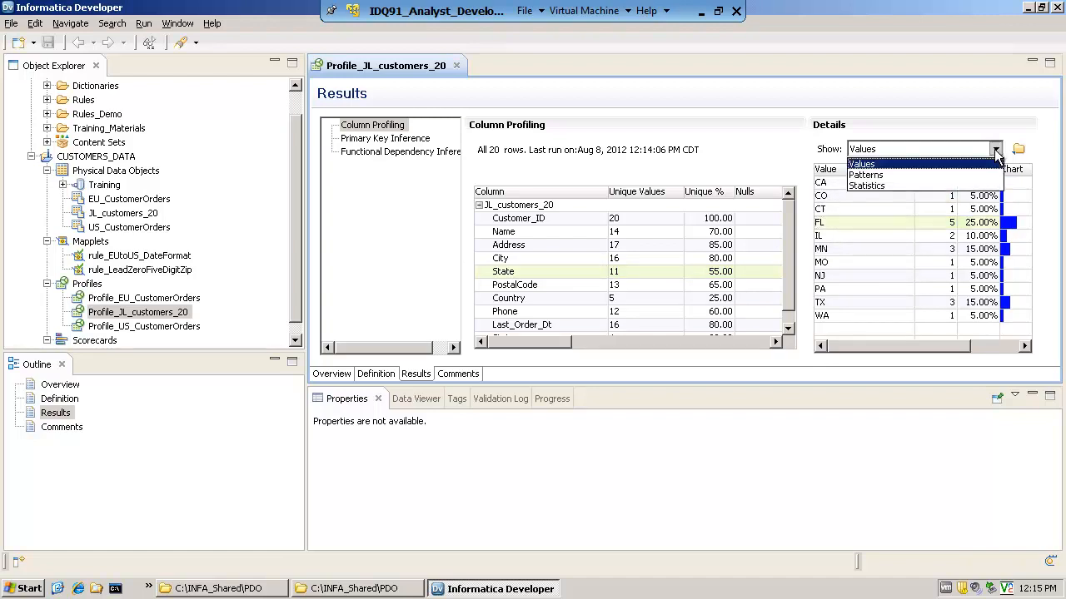
left_click(866, 175)
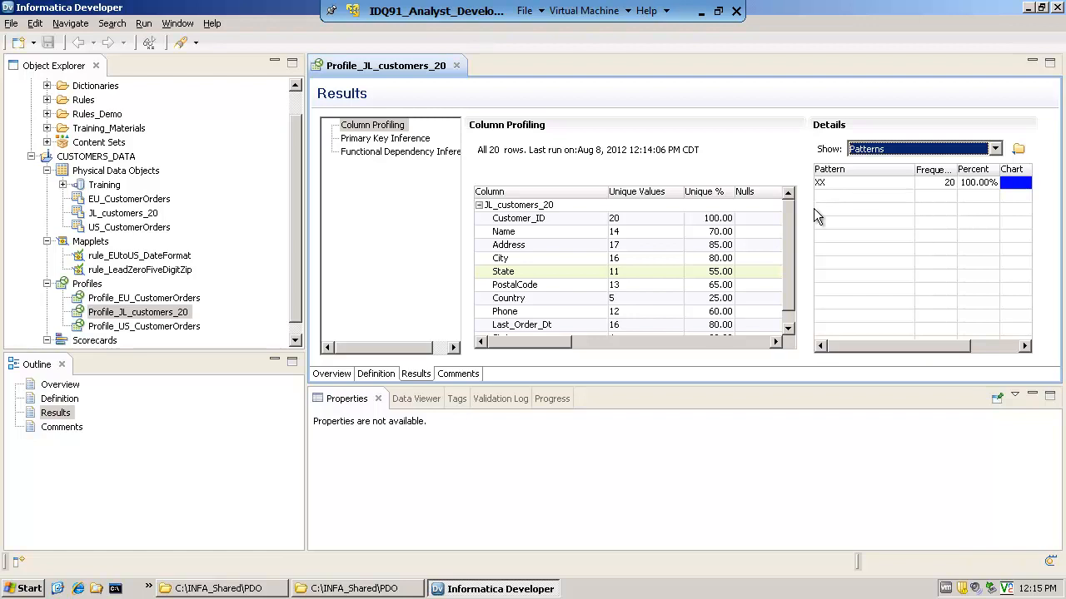
left_click(790, 231)
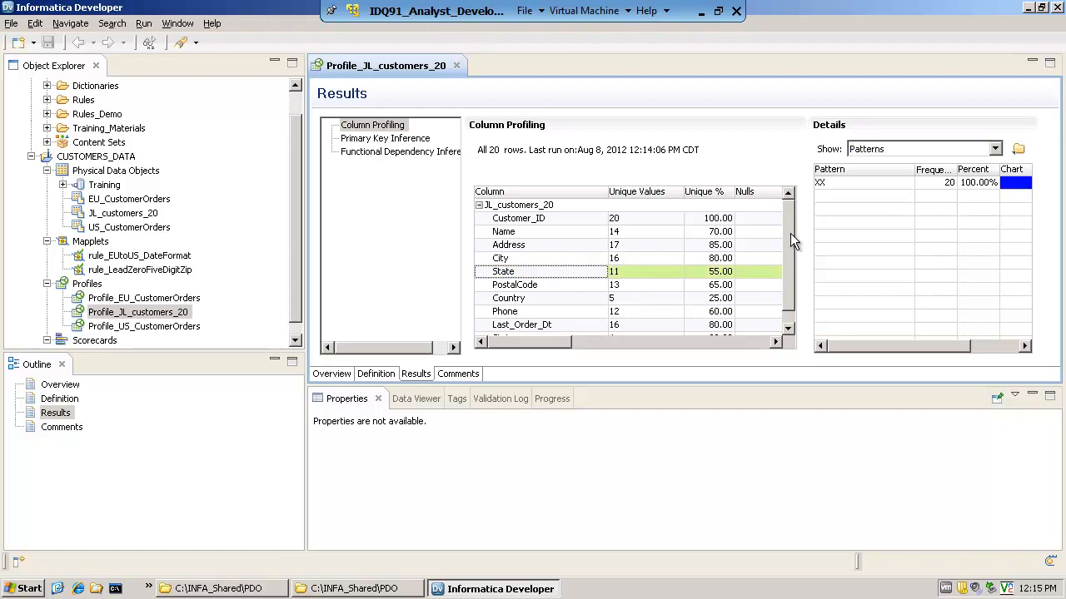
Show the Phone column's patterns and inspect the NULL and 9(10) entries
left_click_drag(791, 241, 798, 202)
left_click(513, 315)
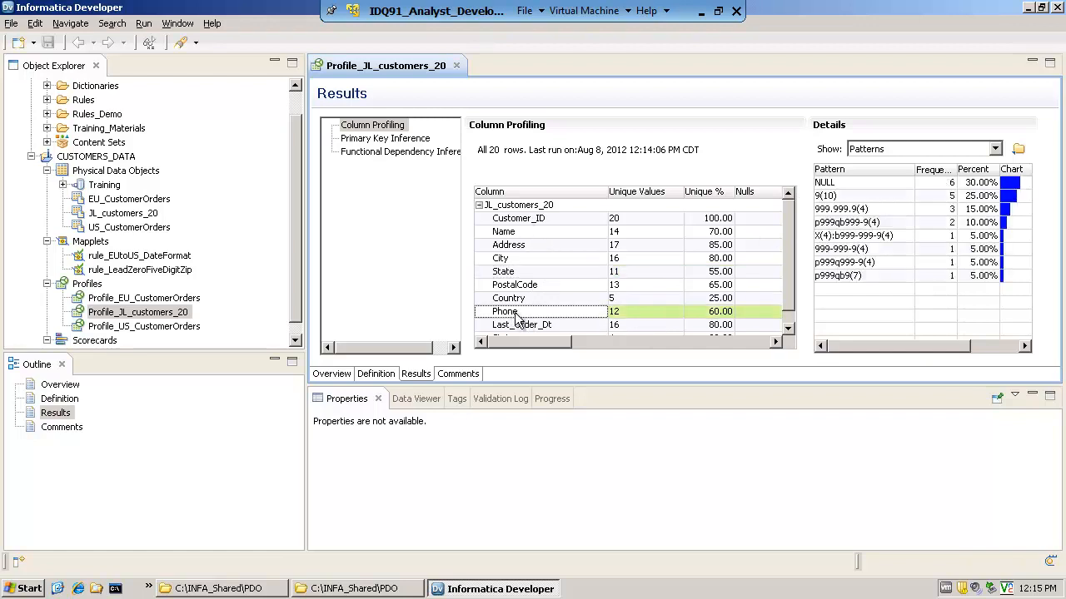
left_click(845, 182)
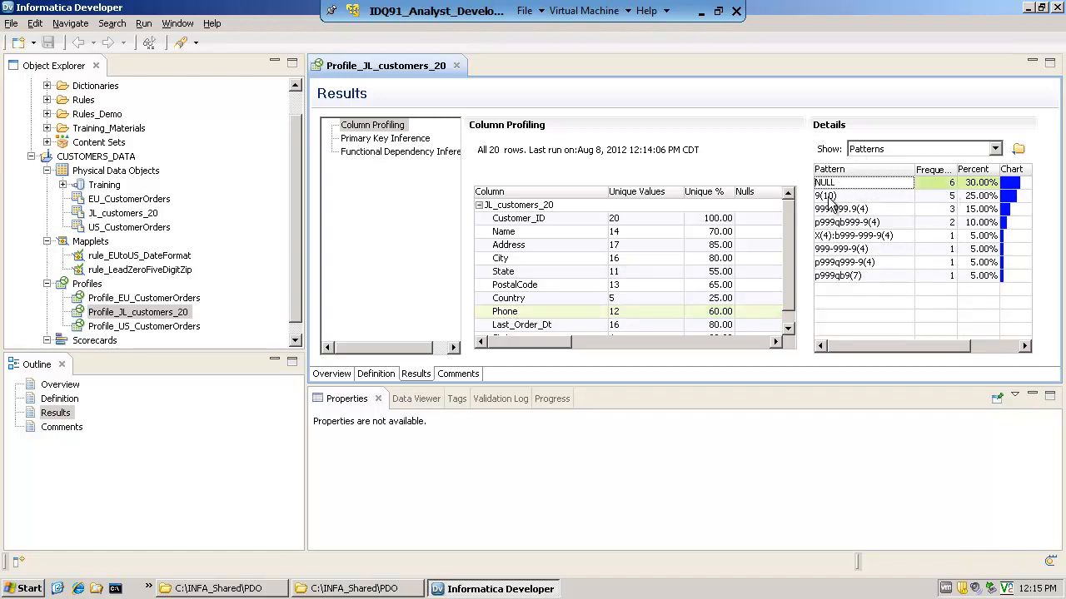
left_click(830, 198)
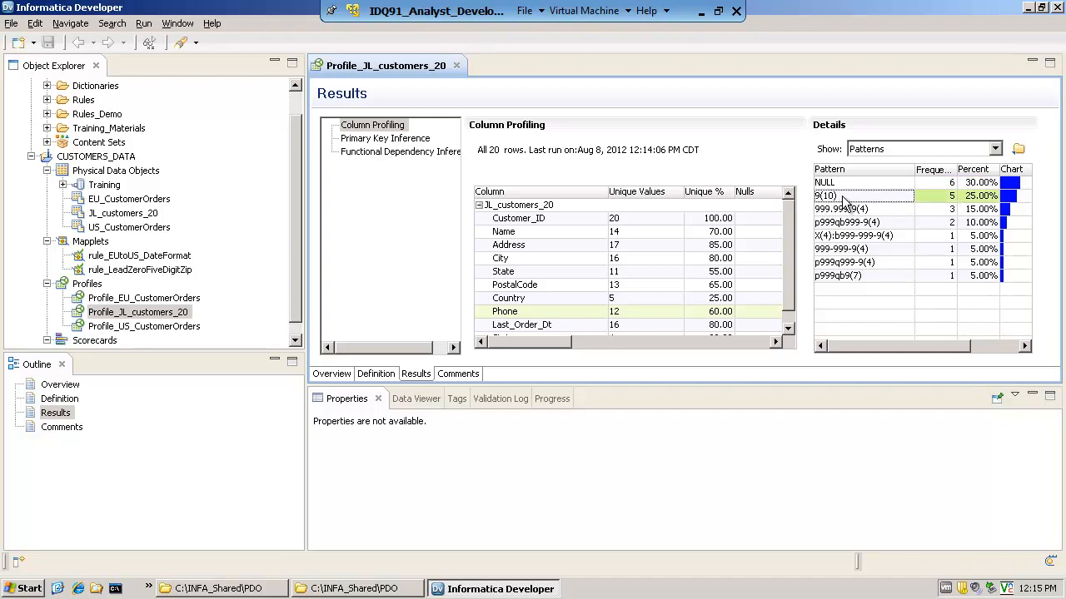
Inspect the Phone column's 999.999.9(4) and X(4):b999-999-9(4) patterns and drill down into the row behind the latter
left_click(864, 209)
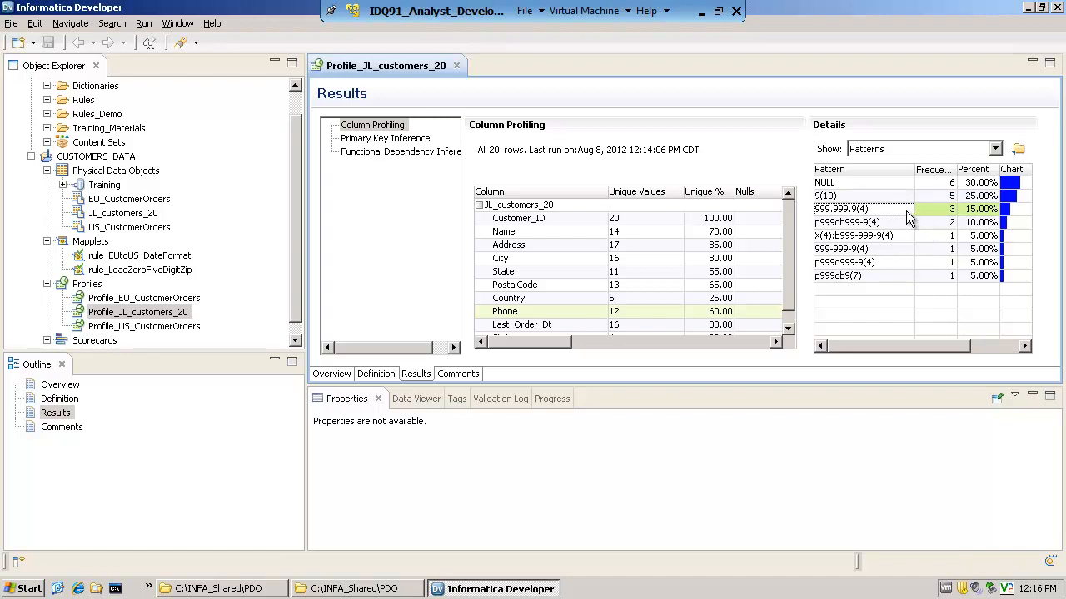
left_click(856, 236)
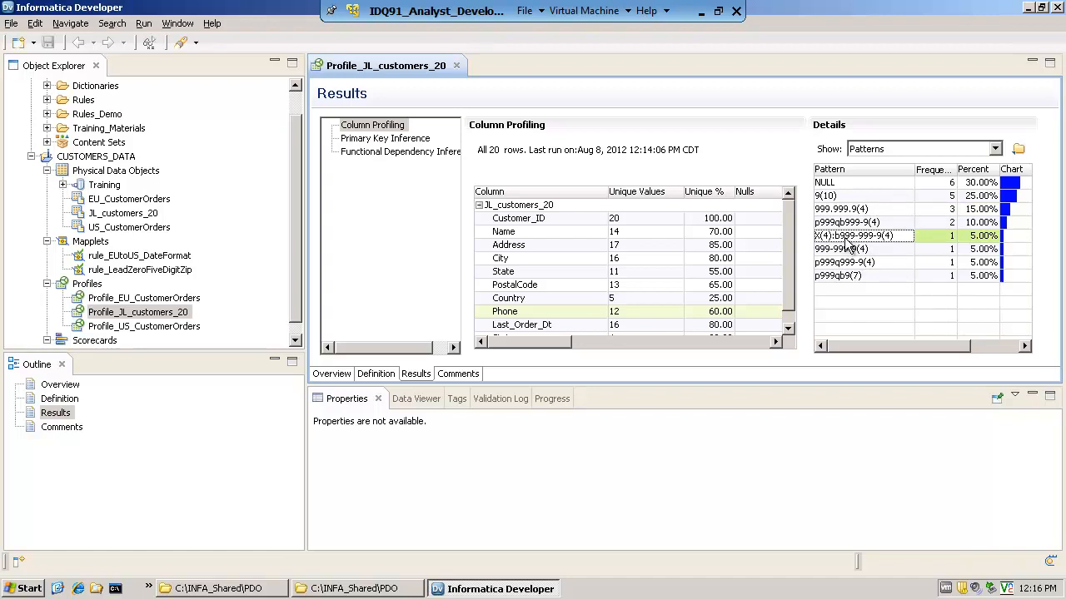
right_click(862, 237)
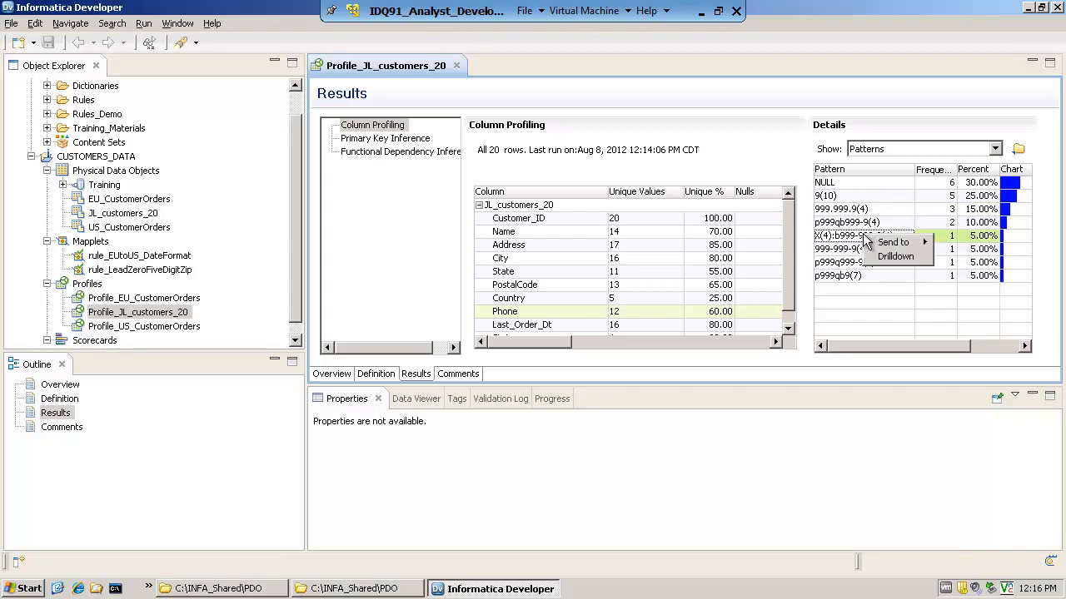
left_click(895, 258)
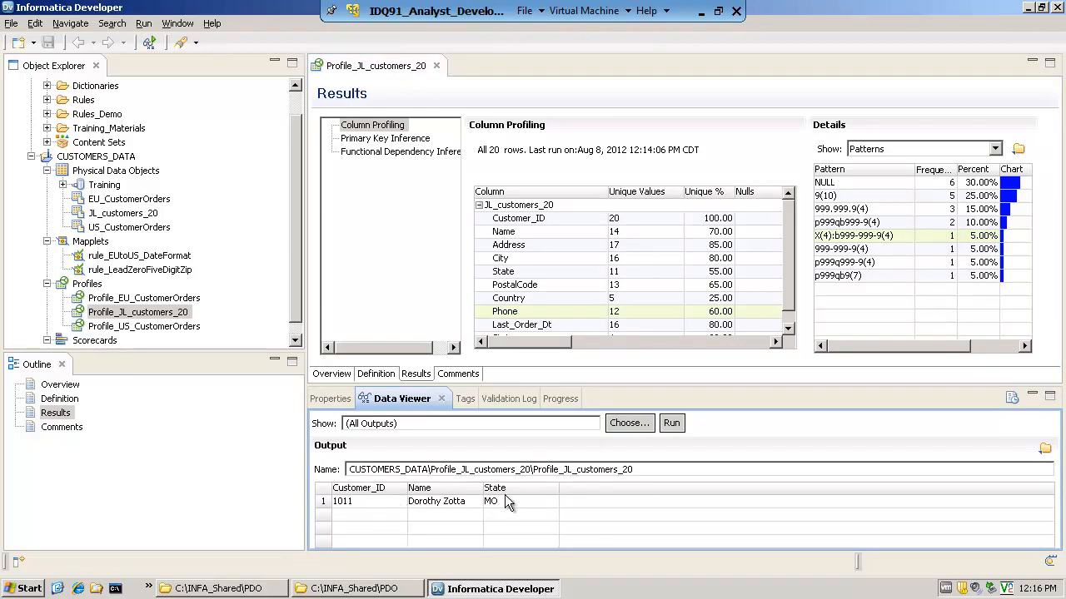
left_click(372, 504)
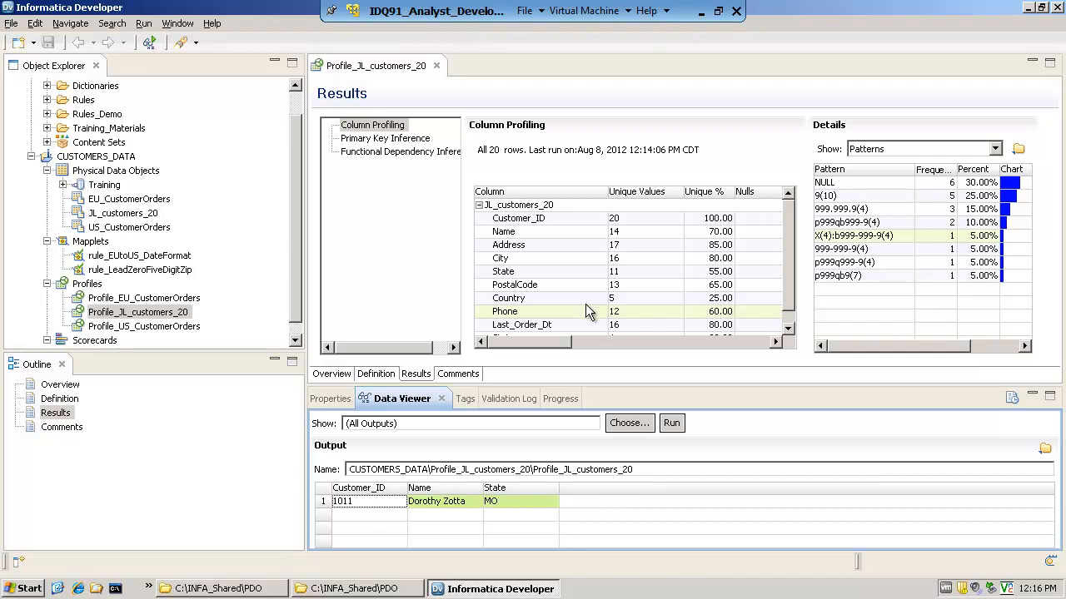
Add the Phone column to the profile's drilldown preview columns and save the profile
left_click(374, 375)
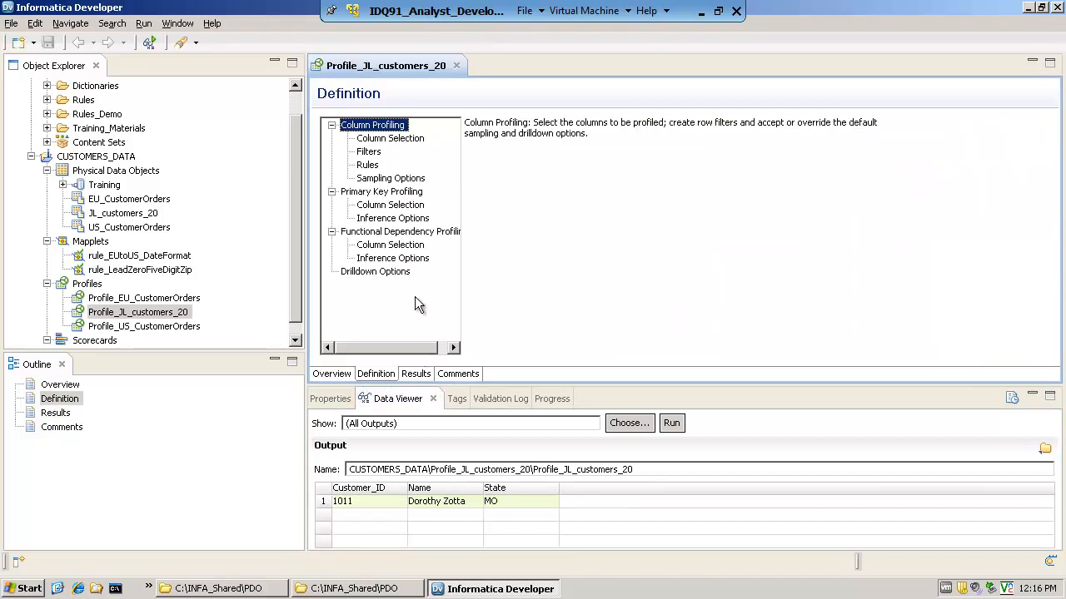
left_click(369, 273)
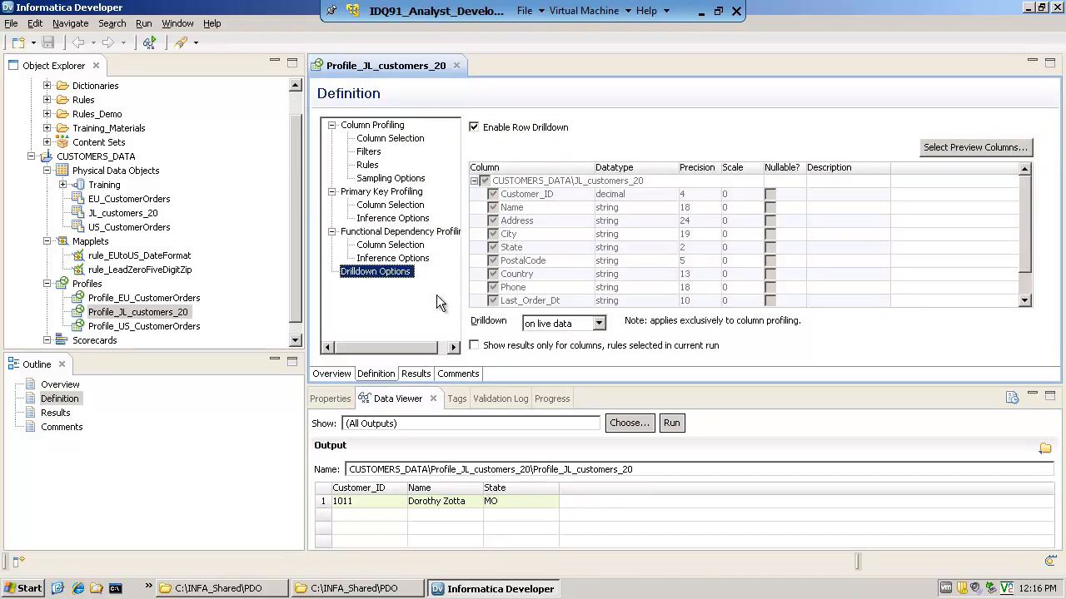
left_click(985, 159)
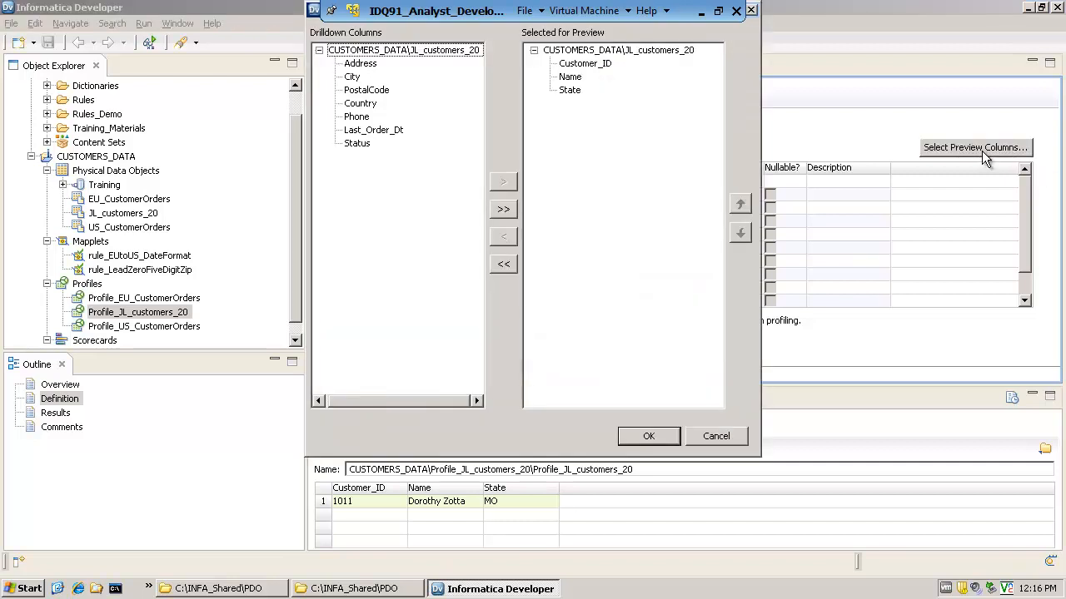
left_click(364, 117)
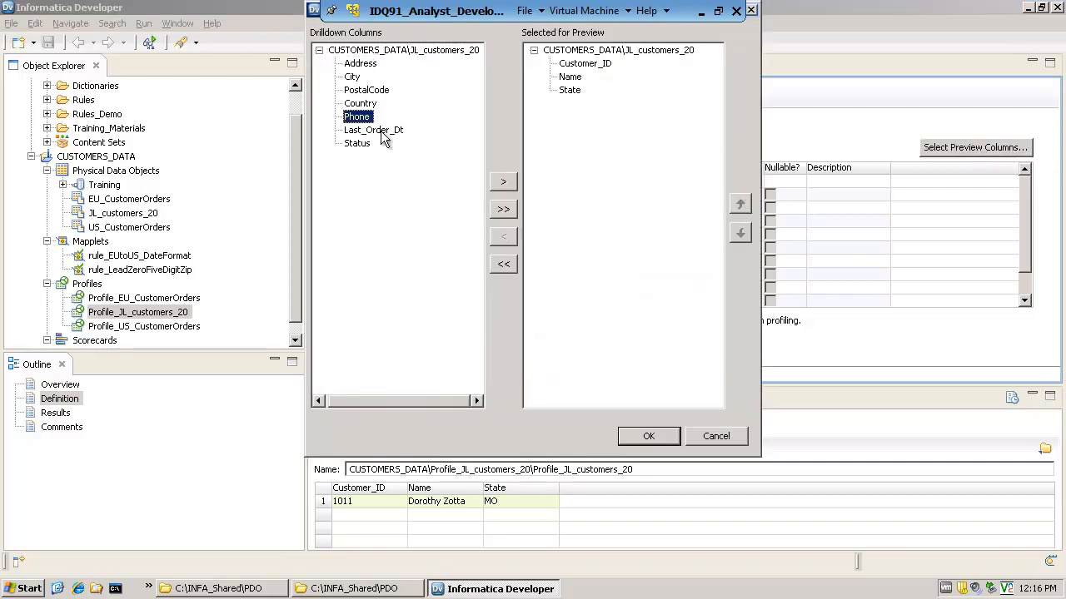
left_click(503, 182)
left_click(648, 440)
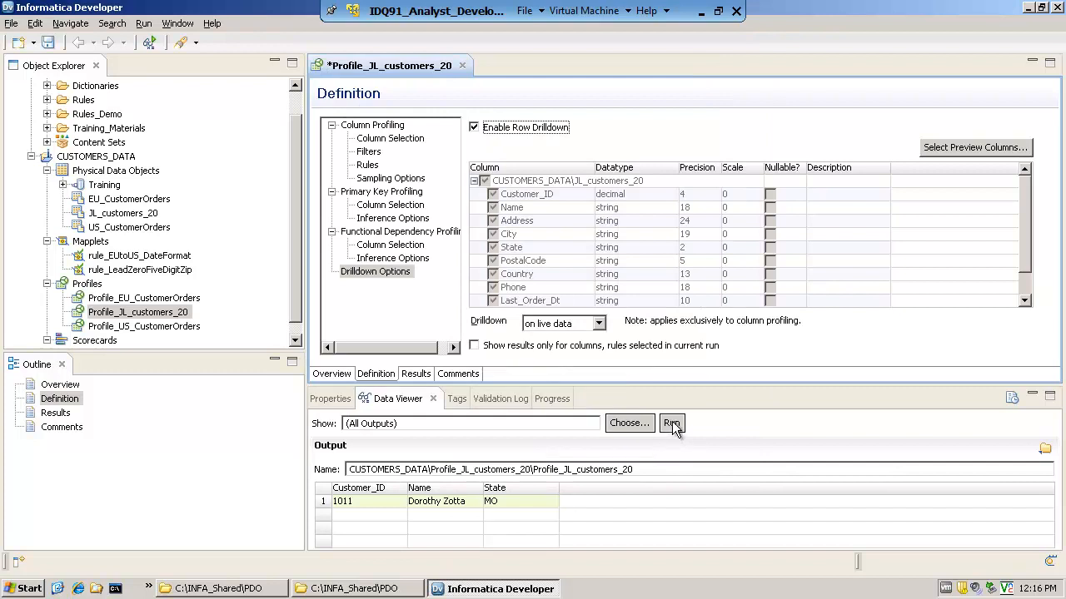
left_click(12, 23)
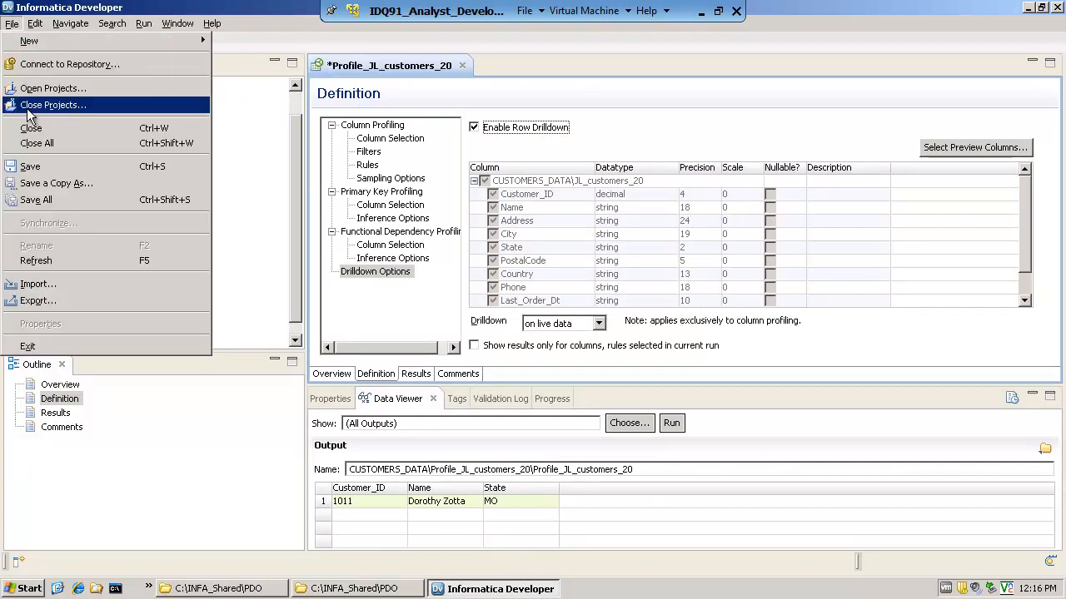
left_click(35, 166)
Run Profile_JL_customers_20 again and open its column profiling results
right_click(184, 314)
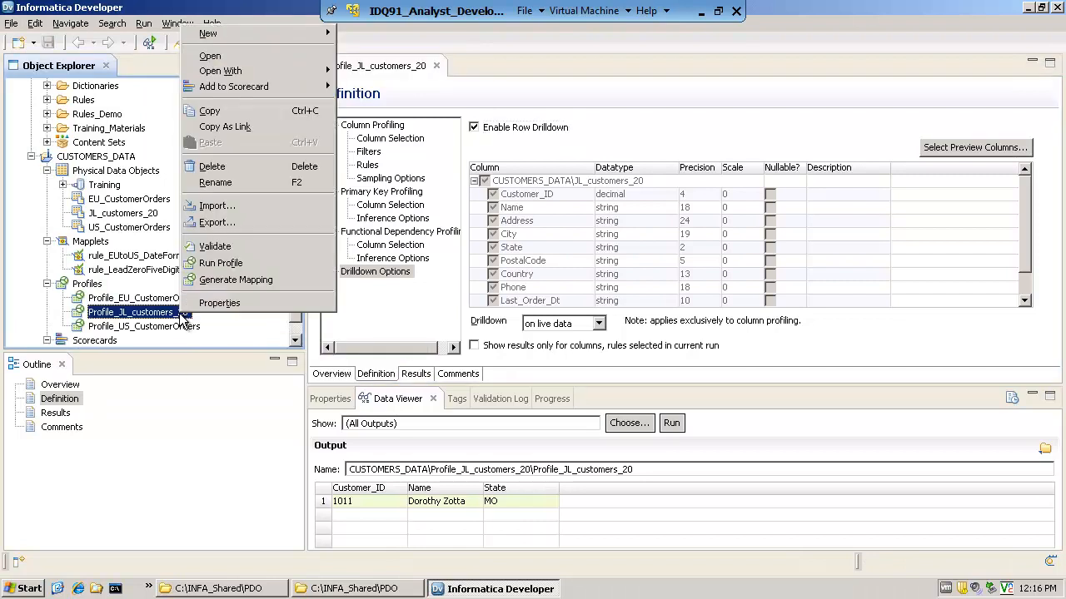
left_click(220, 263)
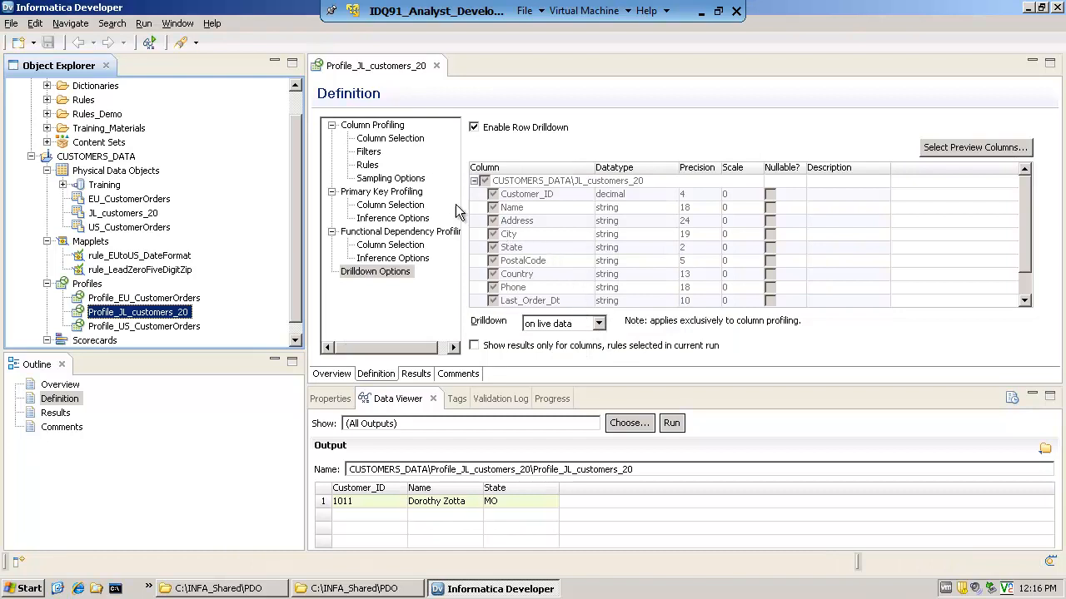
left_click(416, 375)
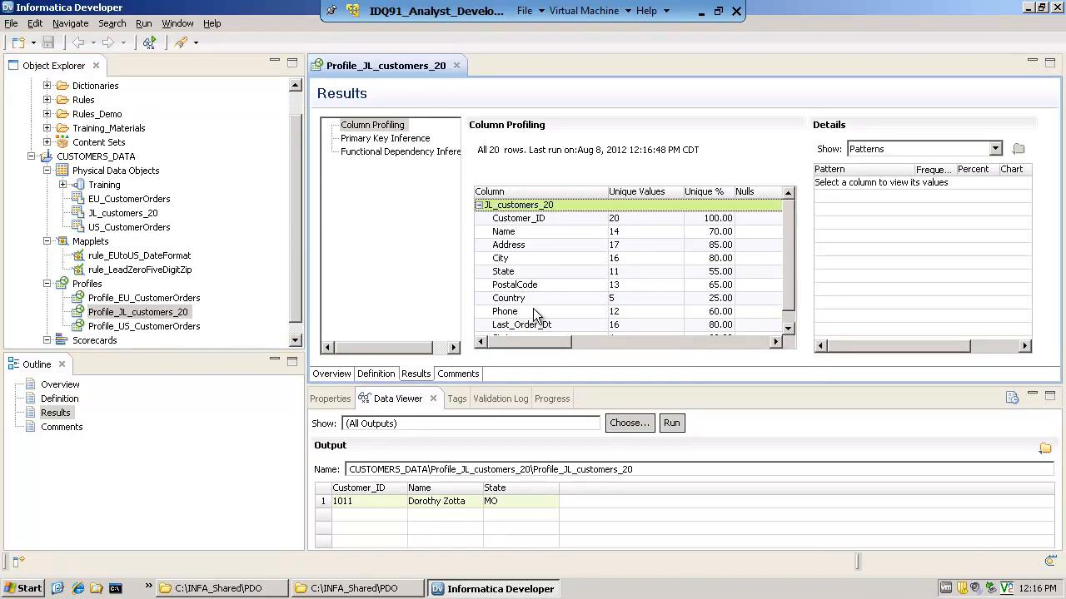
Drill down into the Phone column's X(4):b999-999-9(4) pattern in the refreshed results
left_click(511, 313)
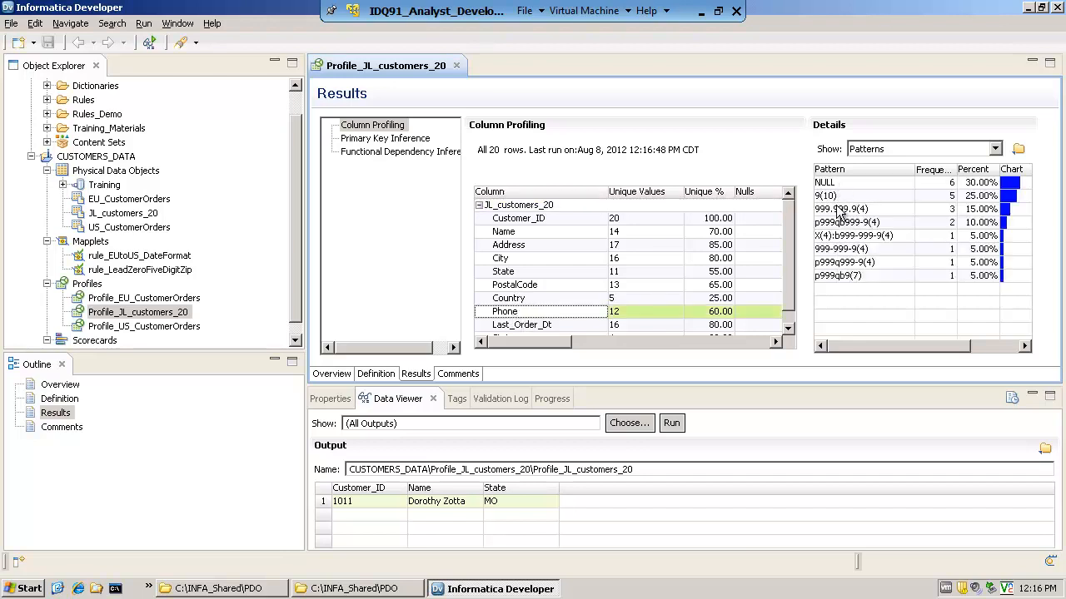
left_click(855, 236)
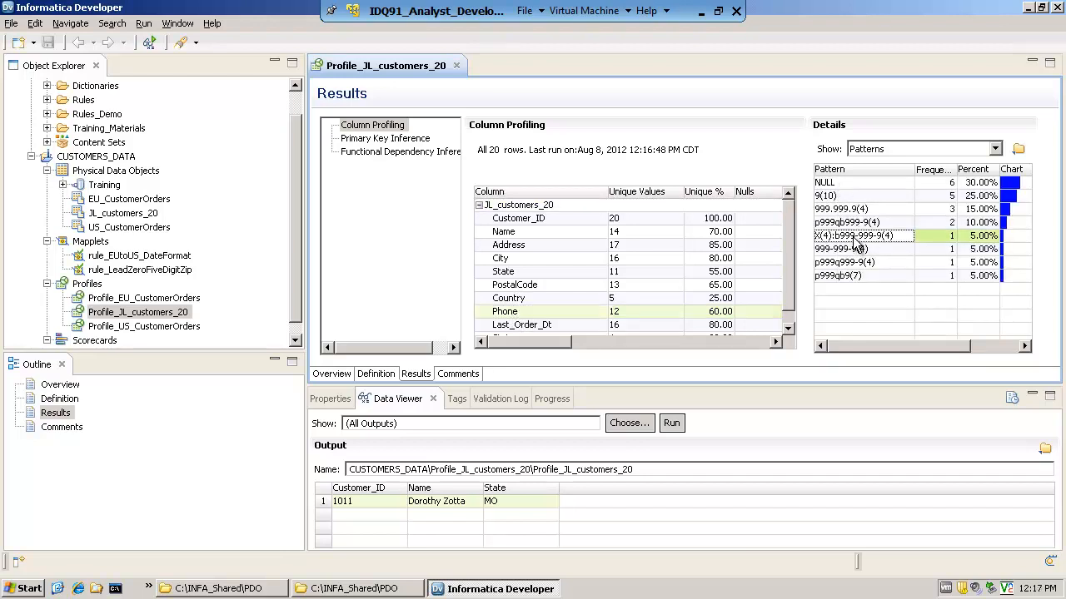
right_click(856, 238)
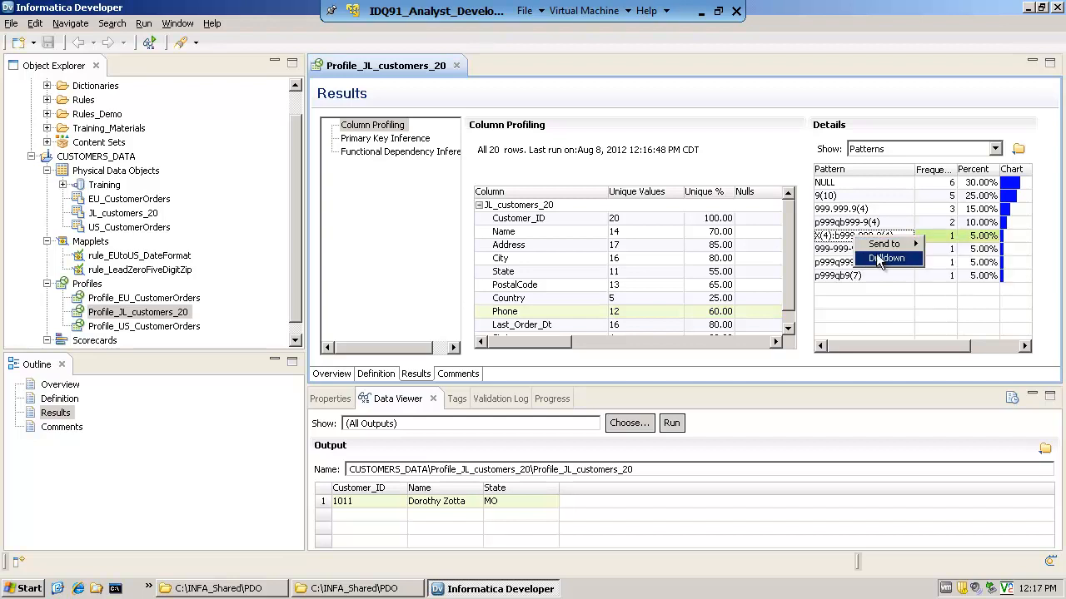
left_click(881, 259)
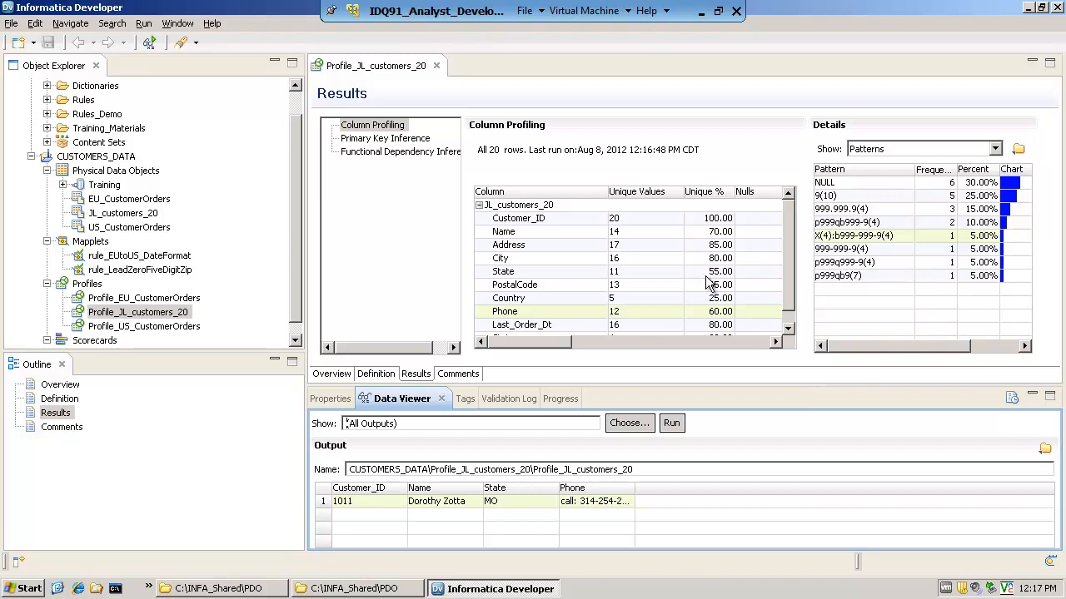
Collapse the profiled column list and go through the Values, Patterns and Statistics detail views
left_click(480, 205)
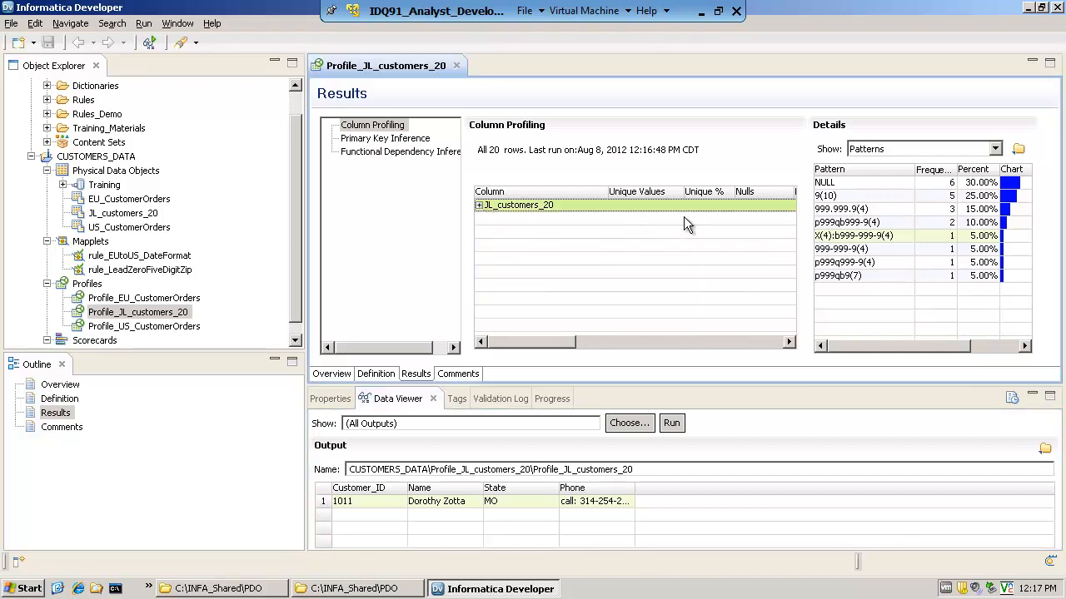
left_click(993, 151)
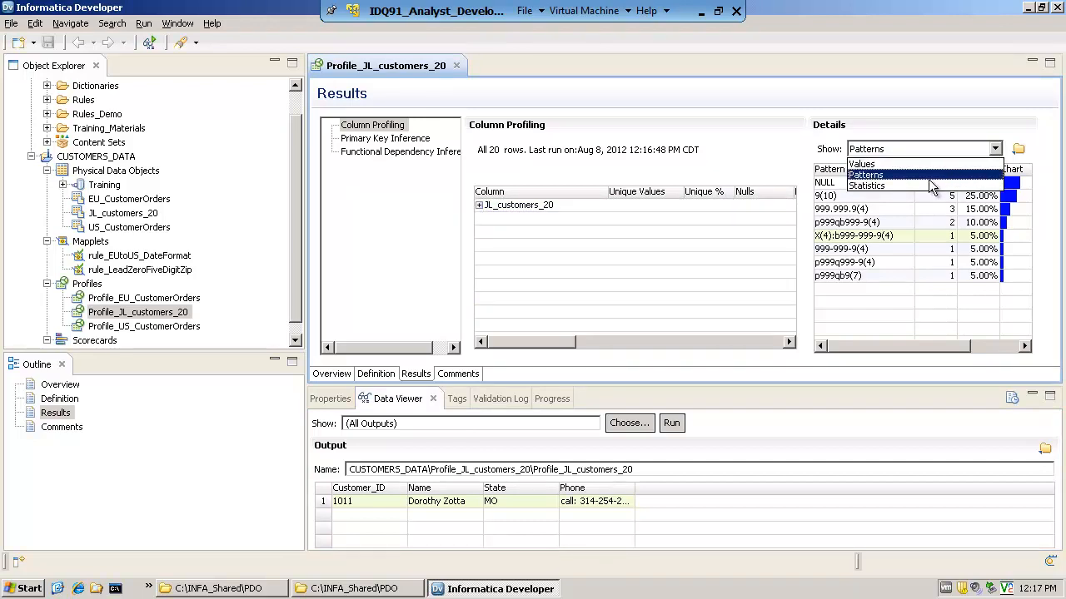
left_click(898, 166)
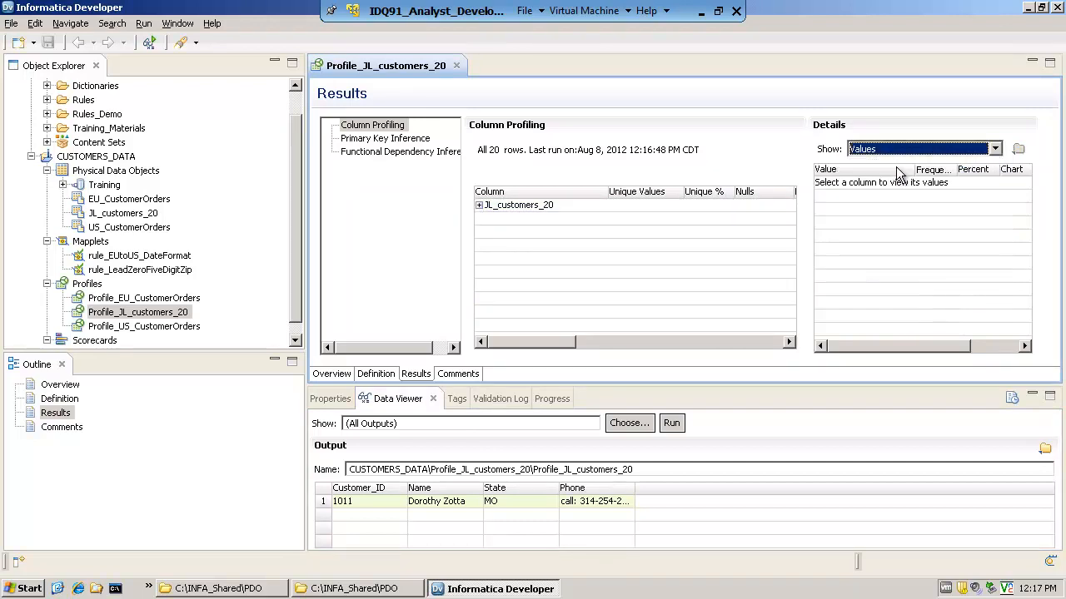
left_click(994, 150)
left_click(898, 176)
left_click(993, 150)
left_click(907, 186)
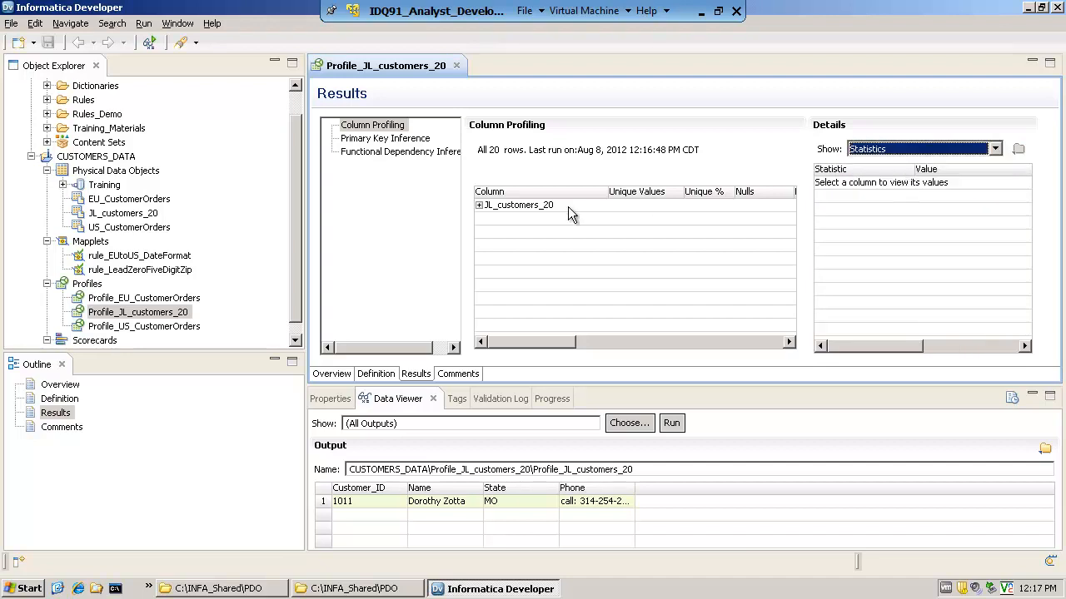
Expand the column list and view the State column's statistics and values, plus the Phone column's values
left_click(479, 204)
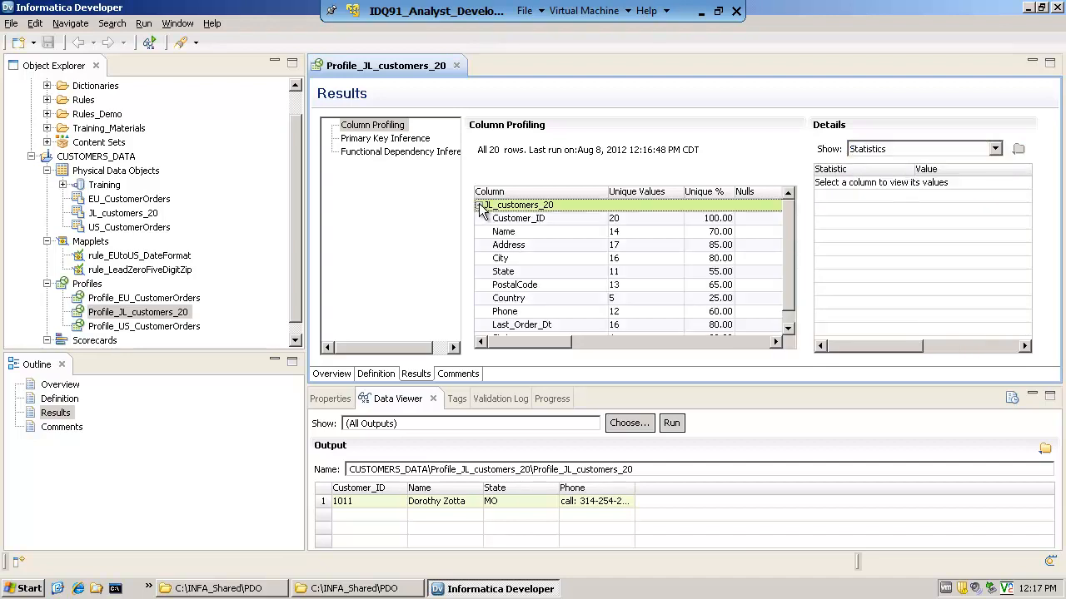
left_click(516, 272)
left_click(874, 151)
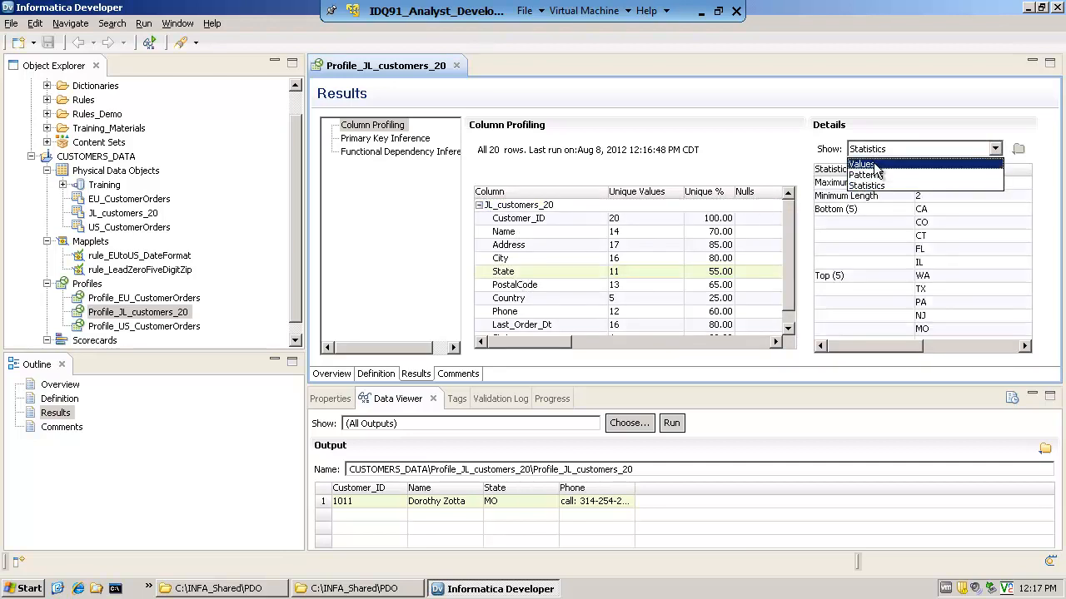
left_click(874, 164)
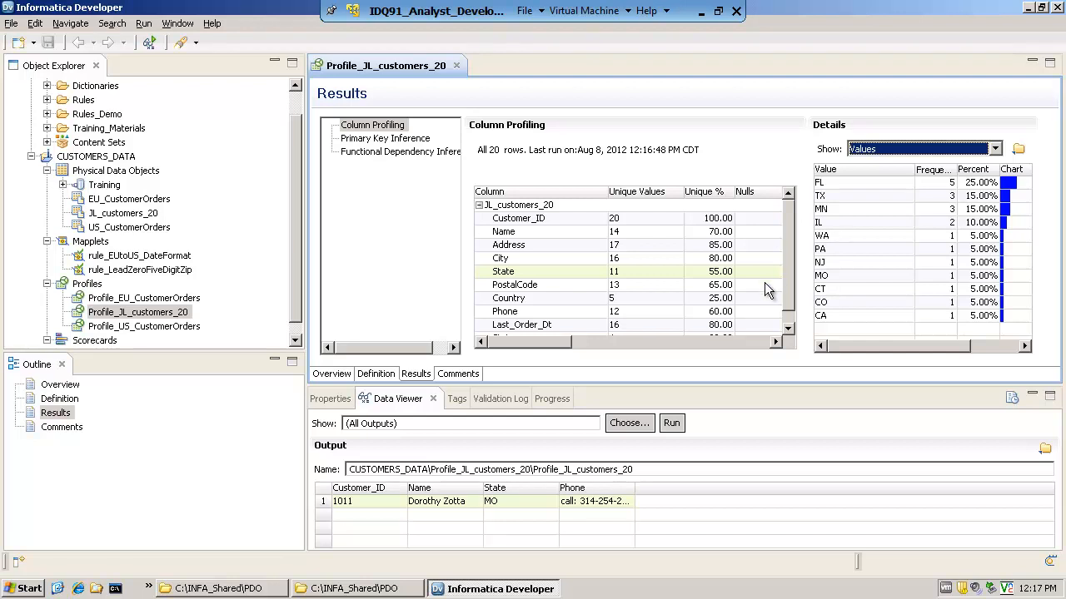
left_click(786, 272)
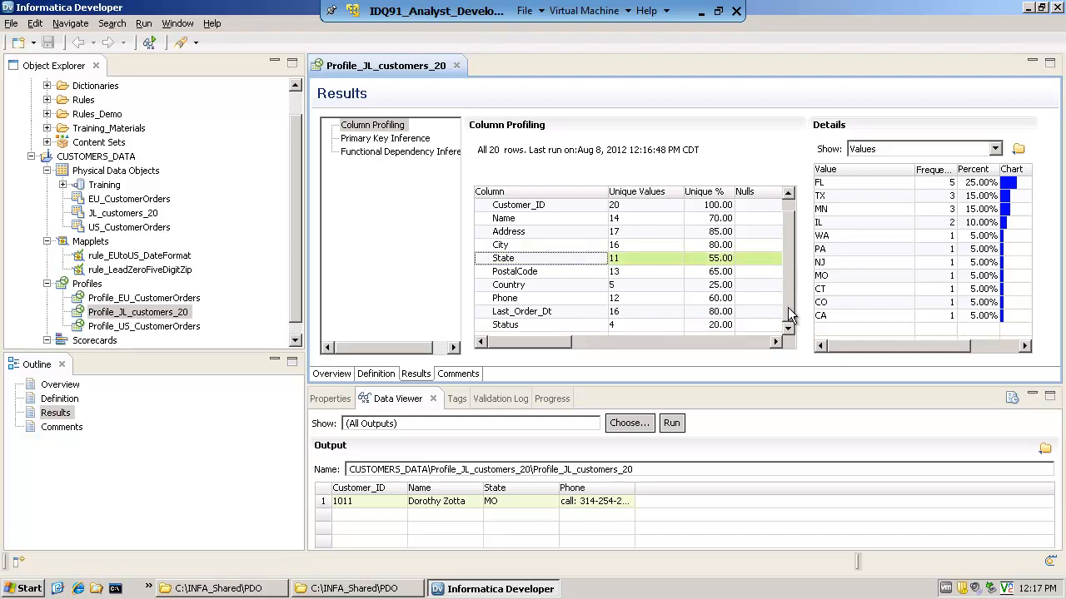
left_click(500, 300)
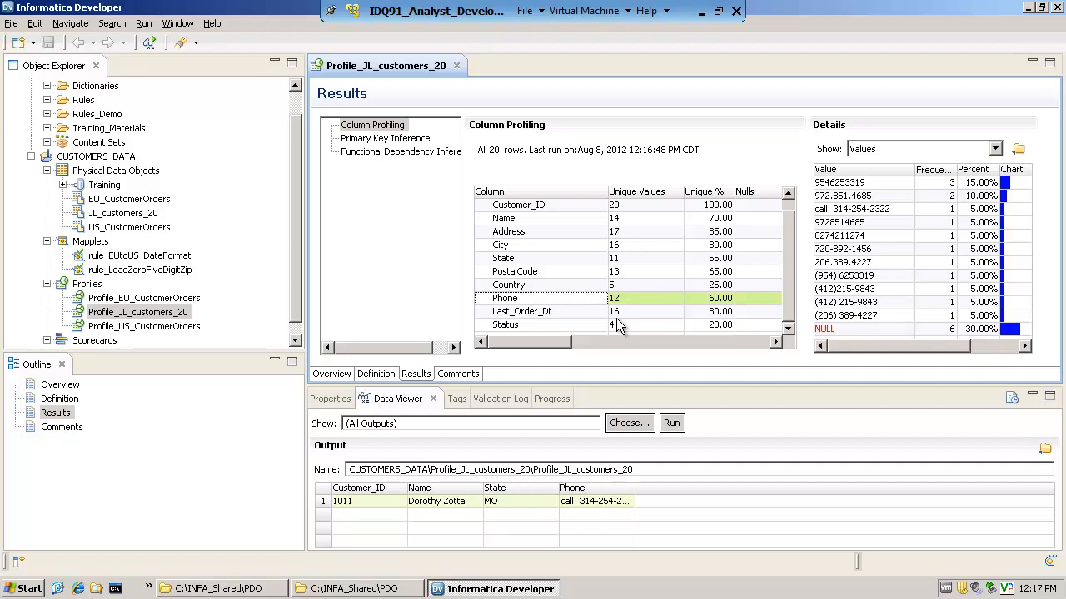
Review the Column Selection and Filters settings in the profile definition
left_click(375, 374)
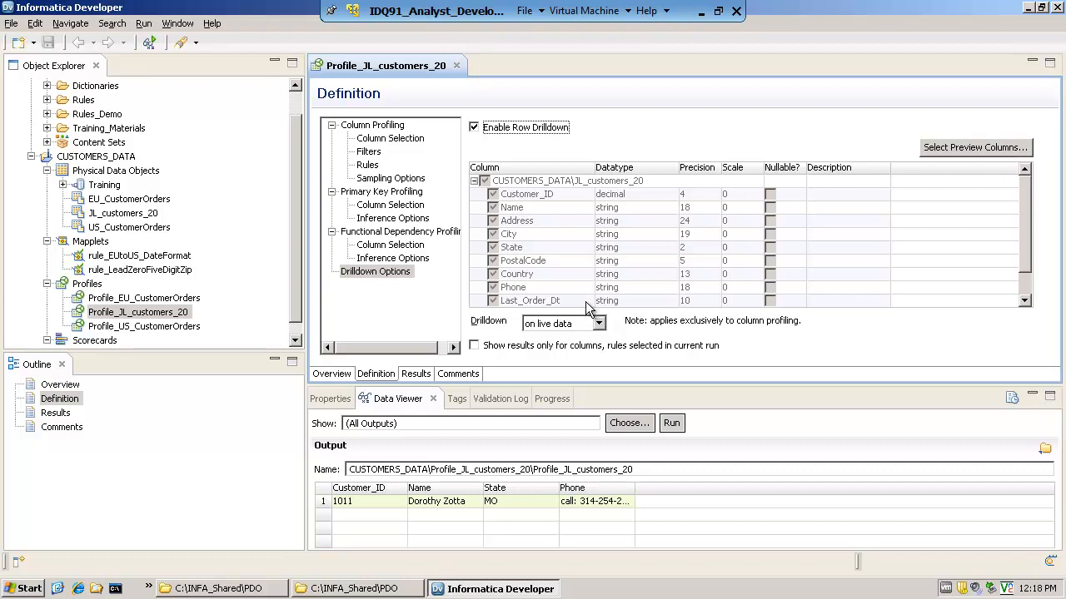
left_click(403, 144)
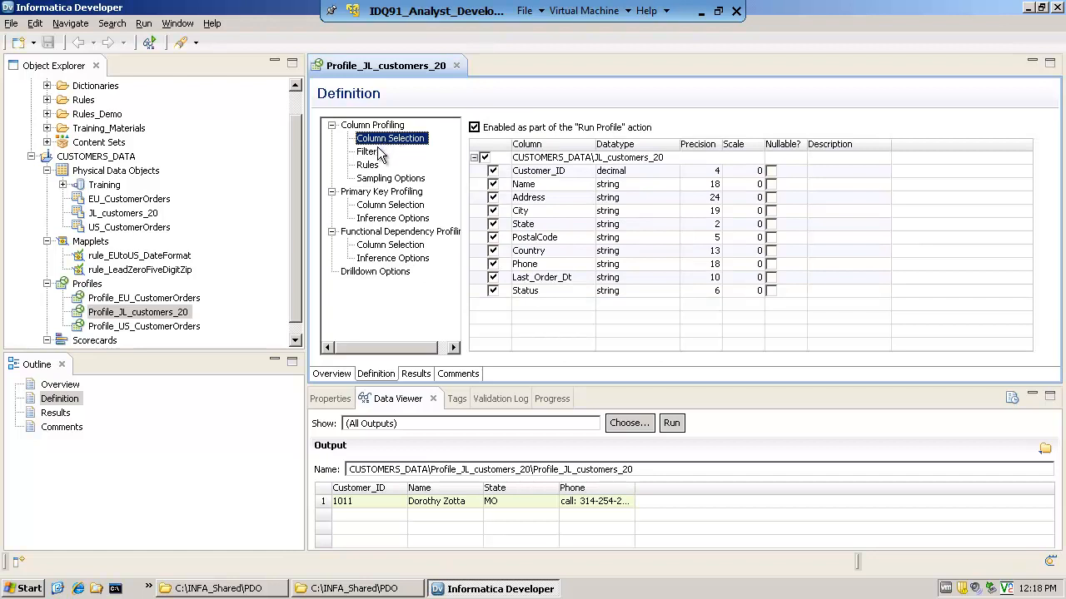
left_click(379, 155)
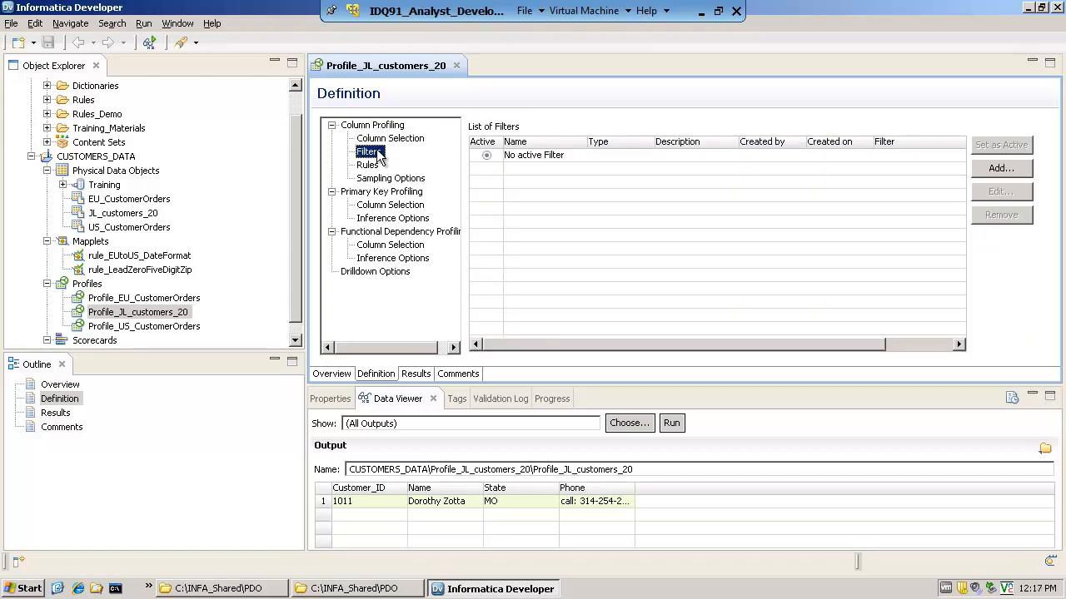
Start adding a rule to the profile definition and open the repository browser to choose it
left_click(372, 165)
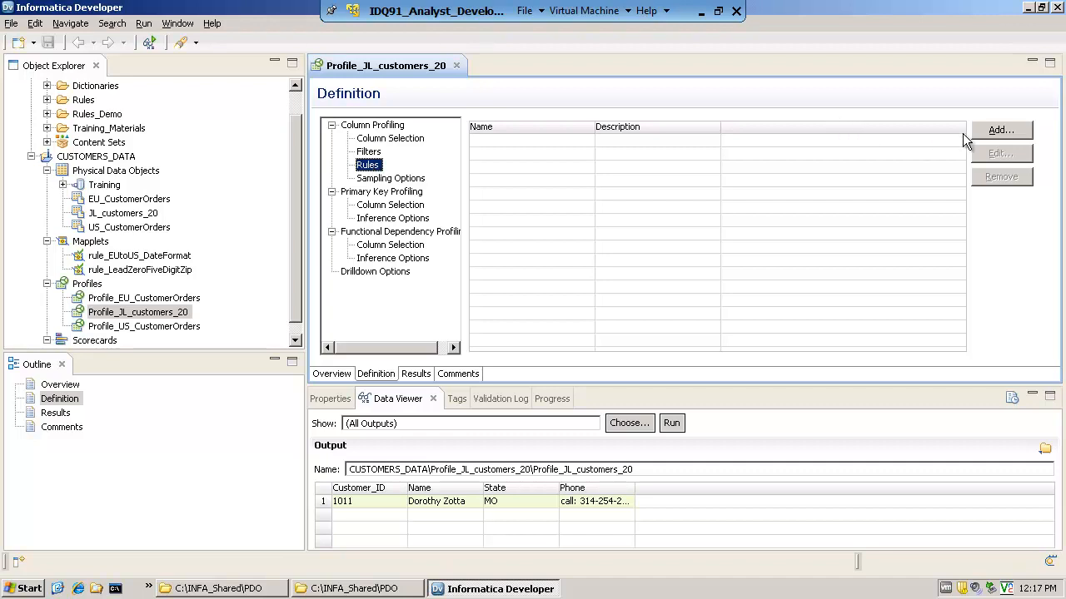
left_click(1000, 131)
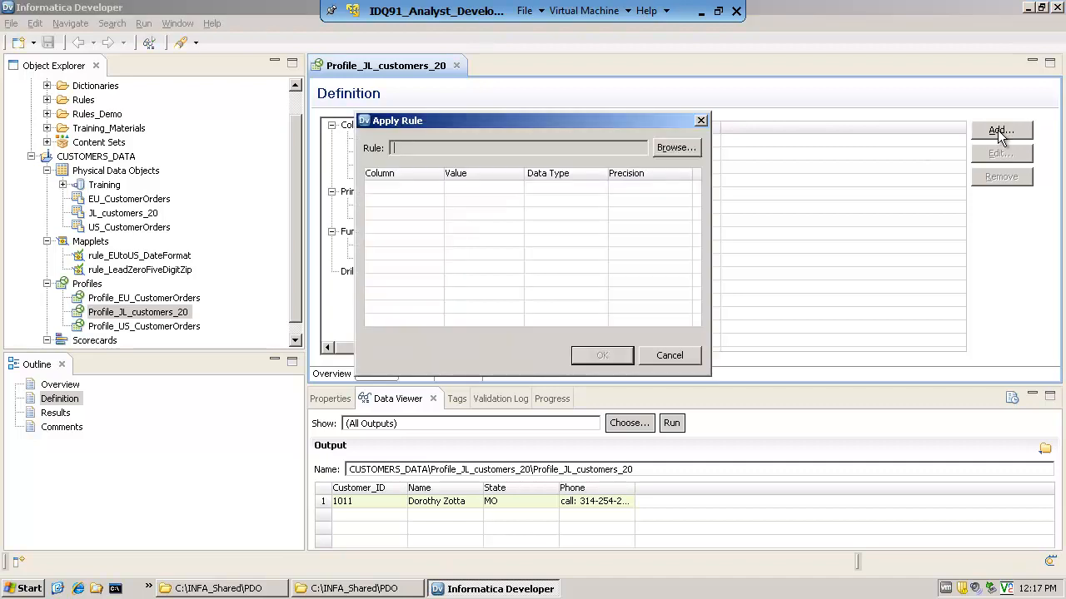
left_click(692, 148)
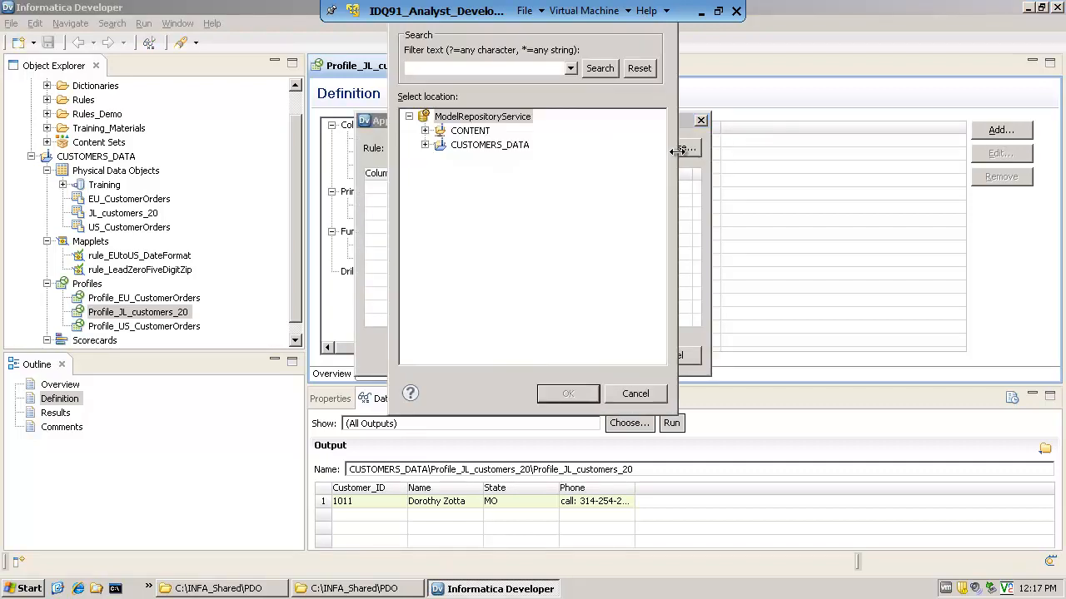
Look through the CONTENT project's Dictionaries and Rules folders, including the Address_Data_Cleansing and Contact_Data_Cleansing rules
left_click(425, 131)
left_click(440, 145)
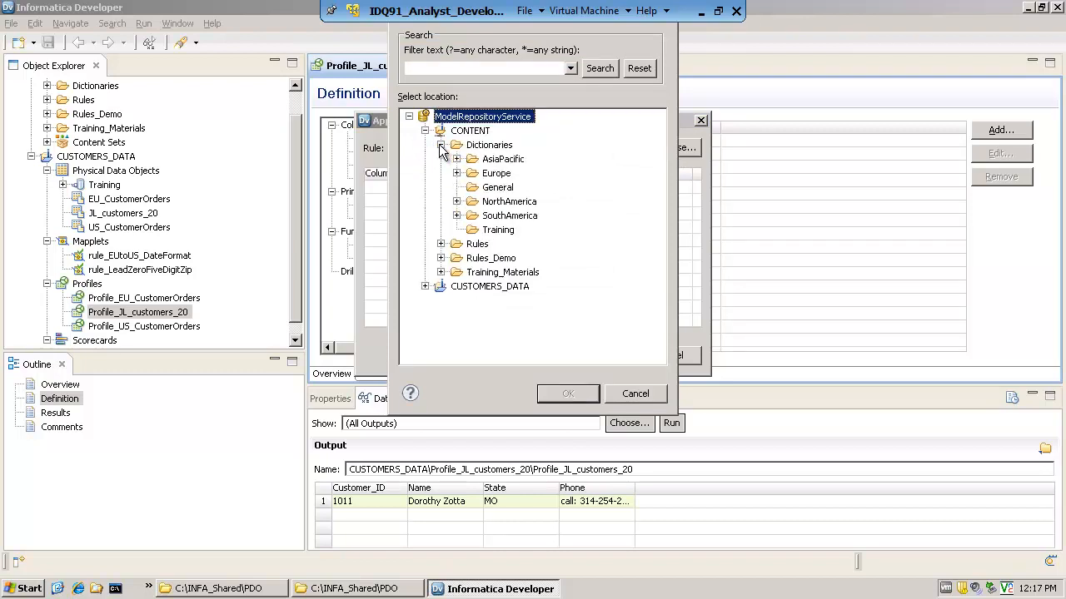
left_click(441, 244)
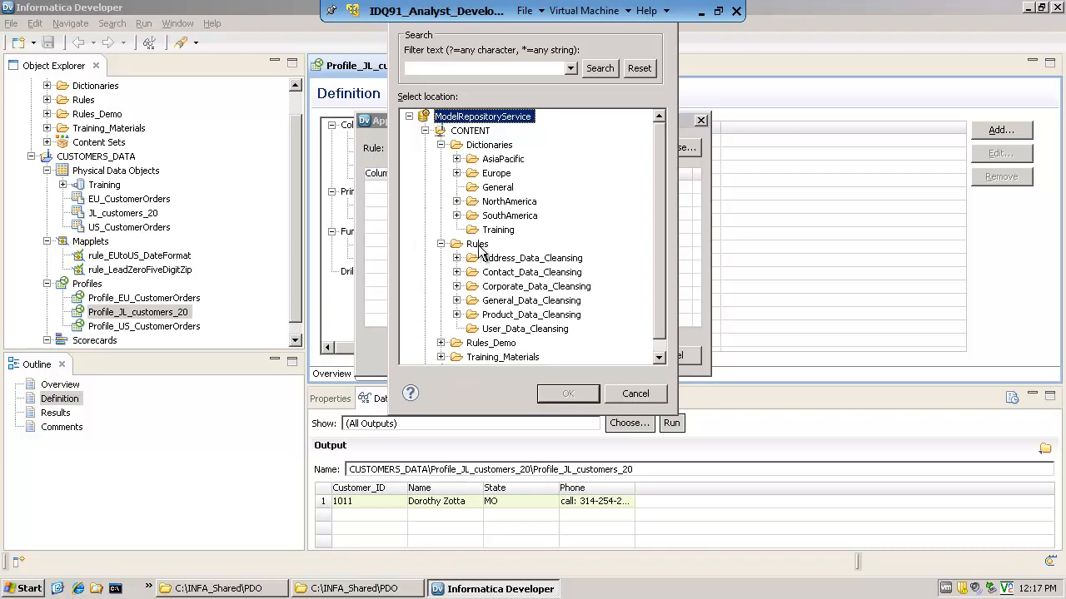
left_click(480, 248)
left_click(457, 258)
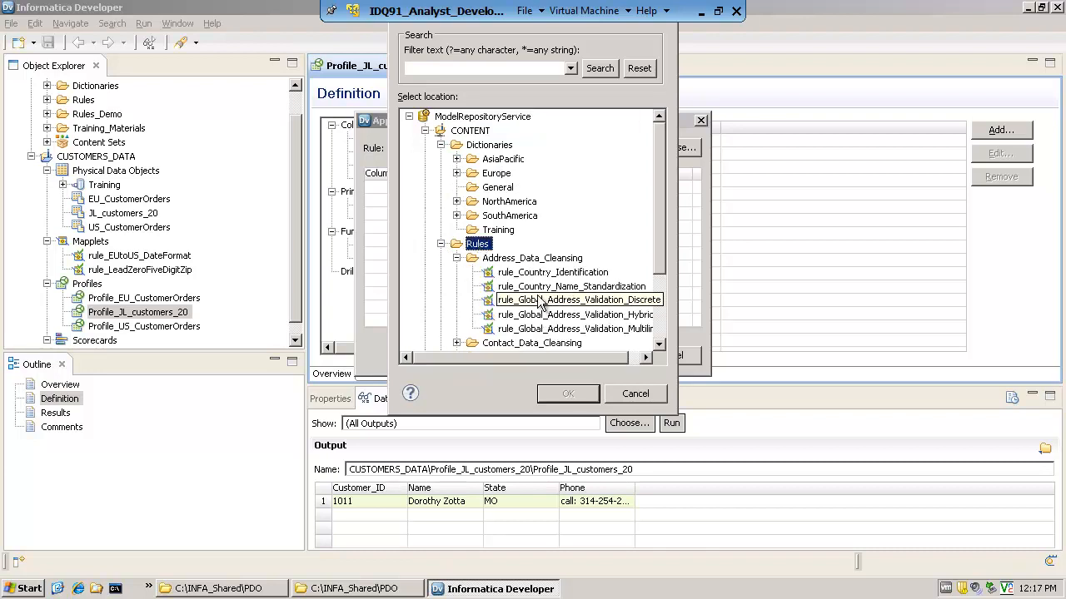
left_click_drag(664, 260, 636, 302)
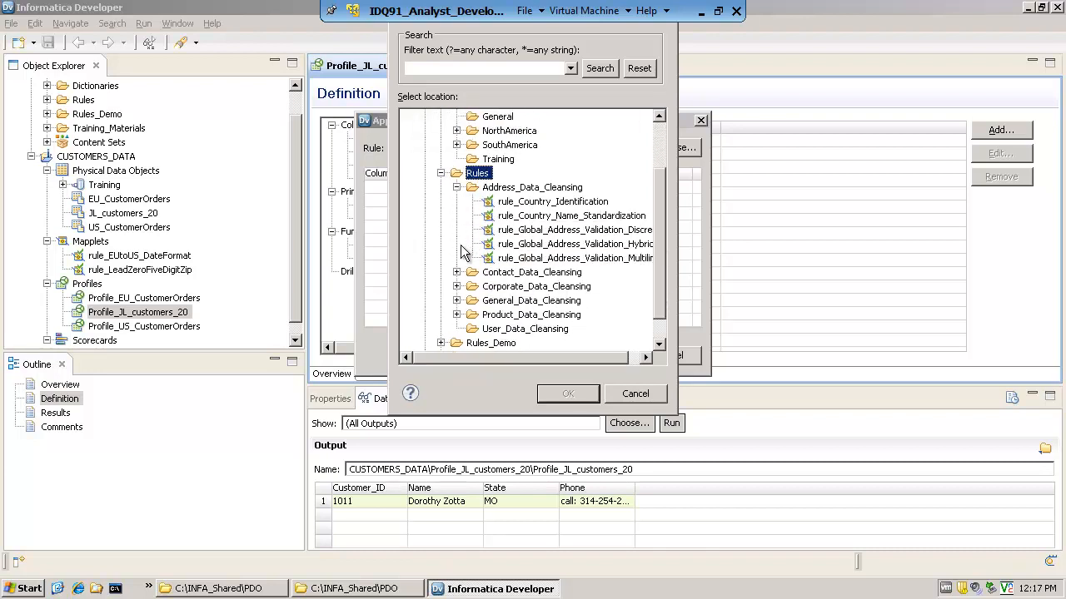
left_click(456, 273)
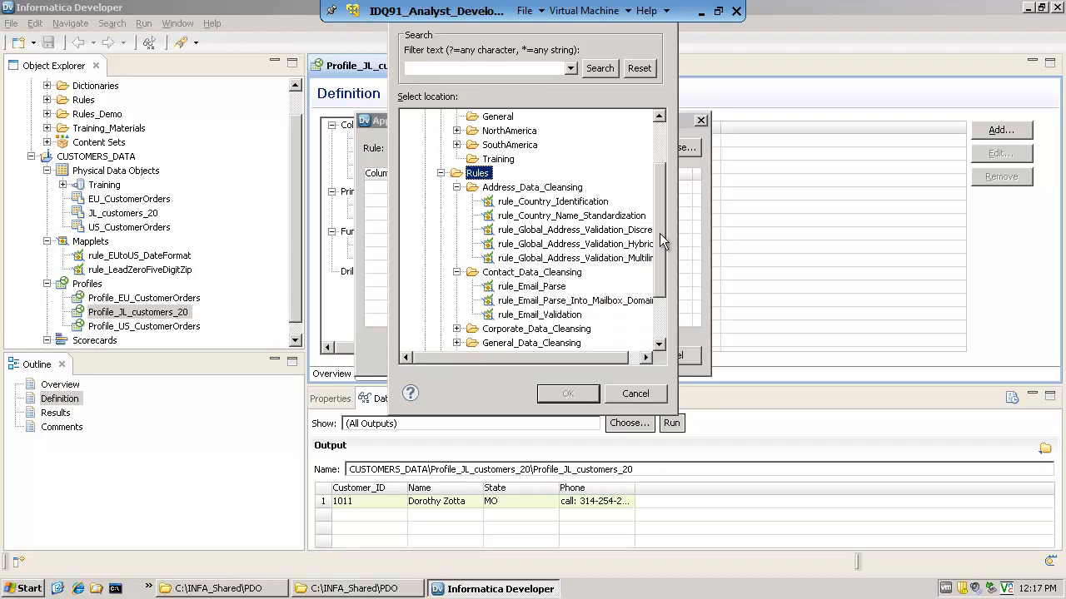
left_click_drag(660, 233, 660, 178)
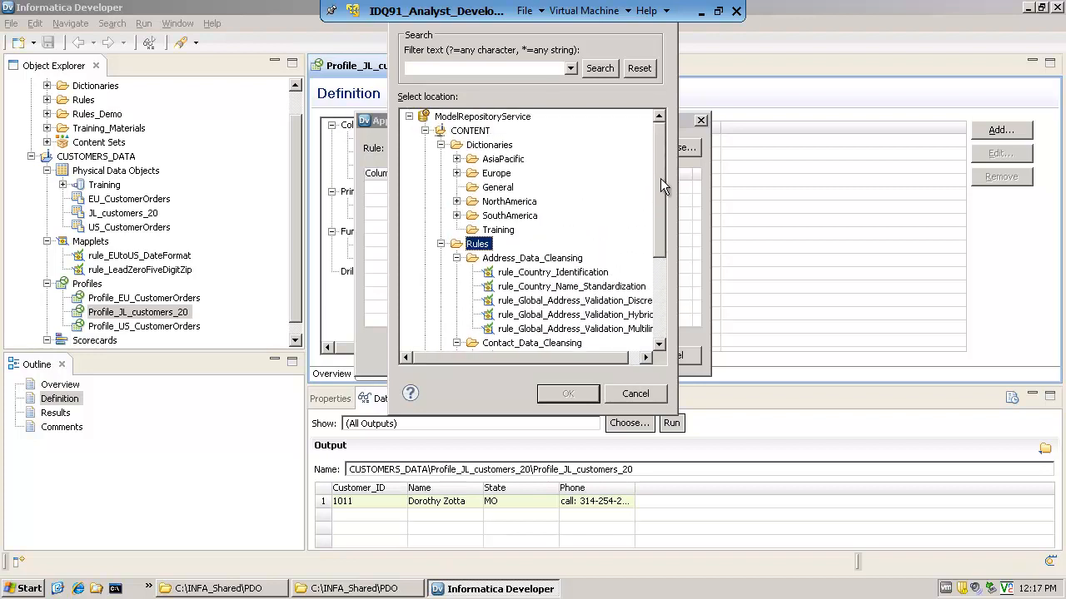
left_click(456, 258)
left_click(440, 243)
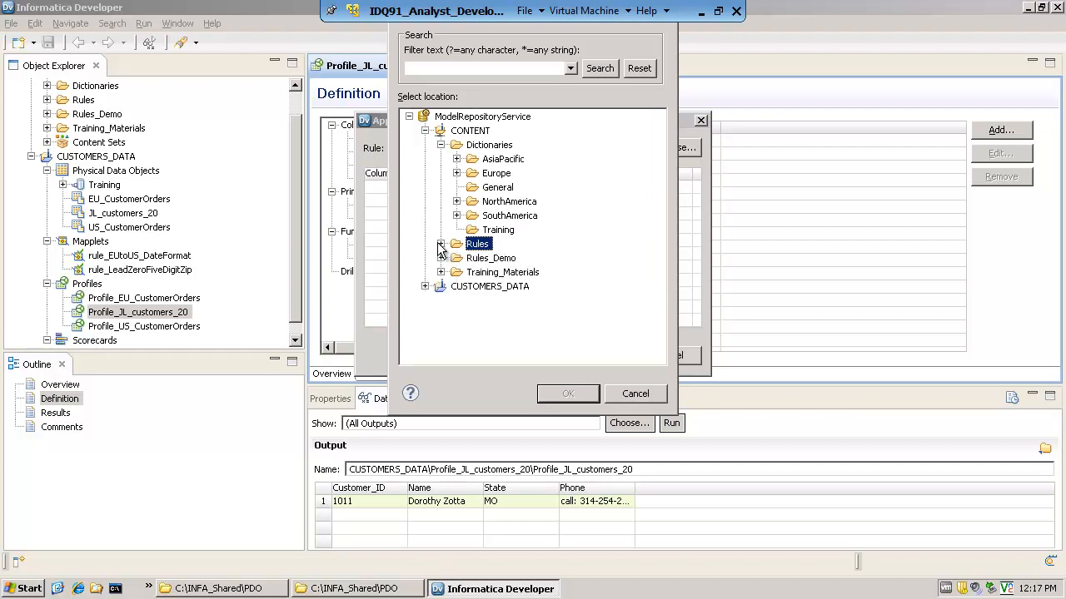
left_click(441, 145)
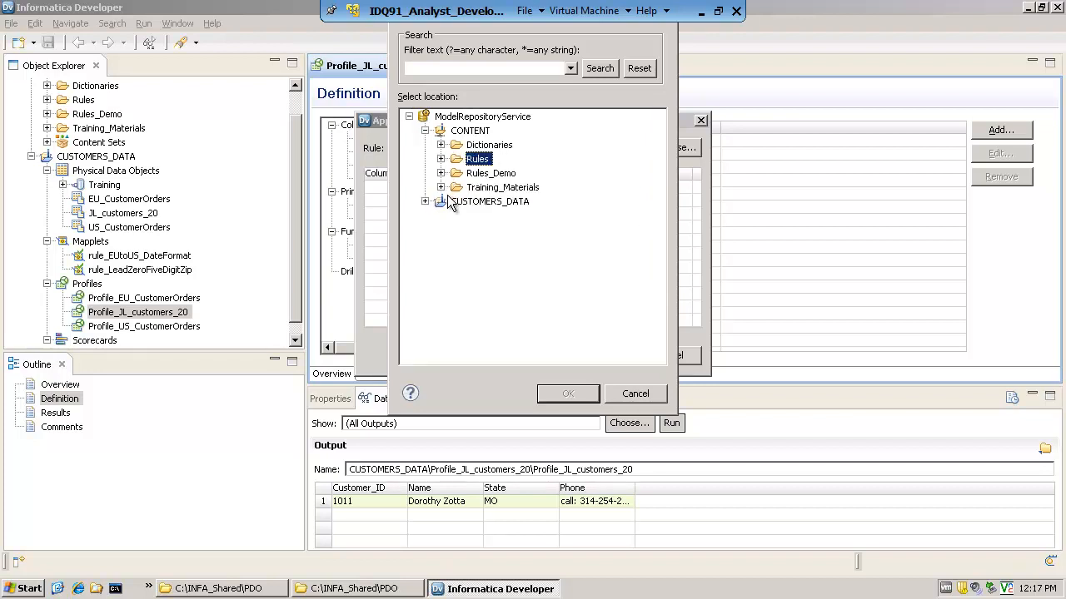
Choose rule_Remove_Non_Numbers from the Training_Materials folder as the rule to apply
left_click(441, 187)
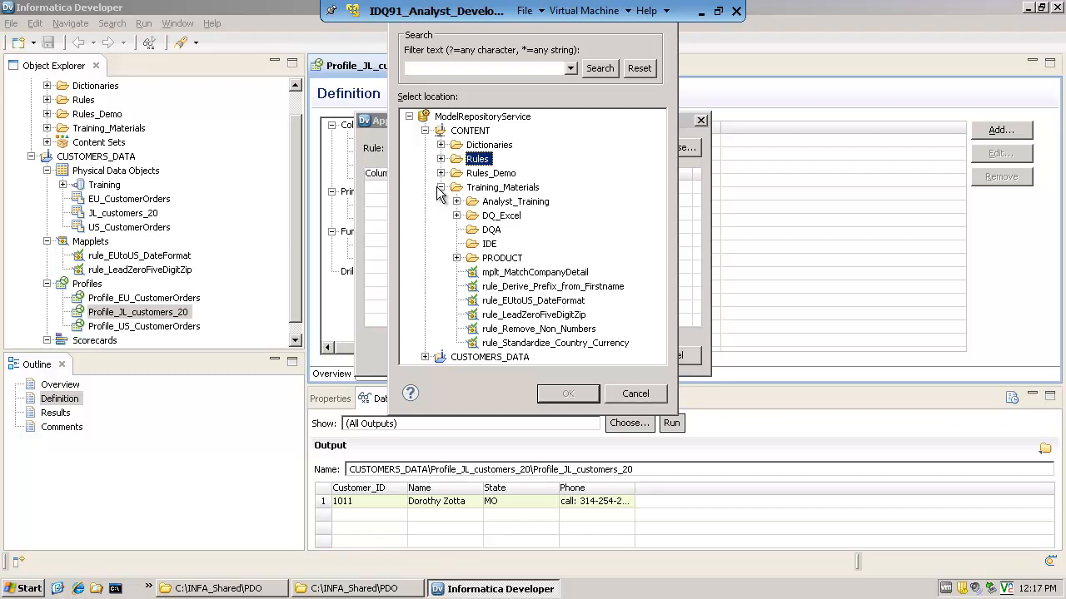
left_click(553, 331)
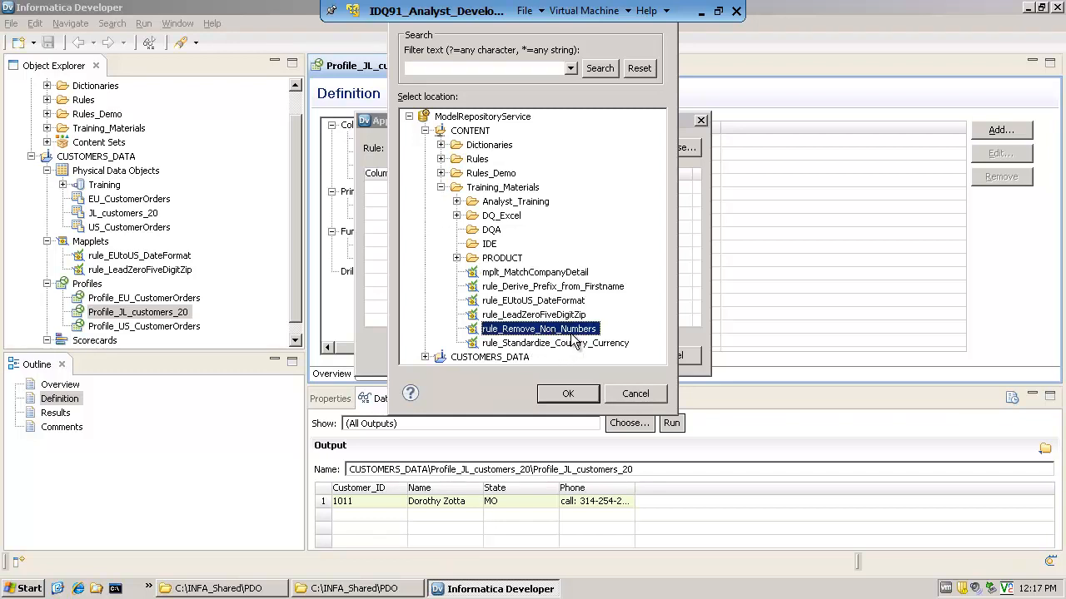
left_click(571, 394)
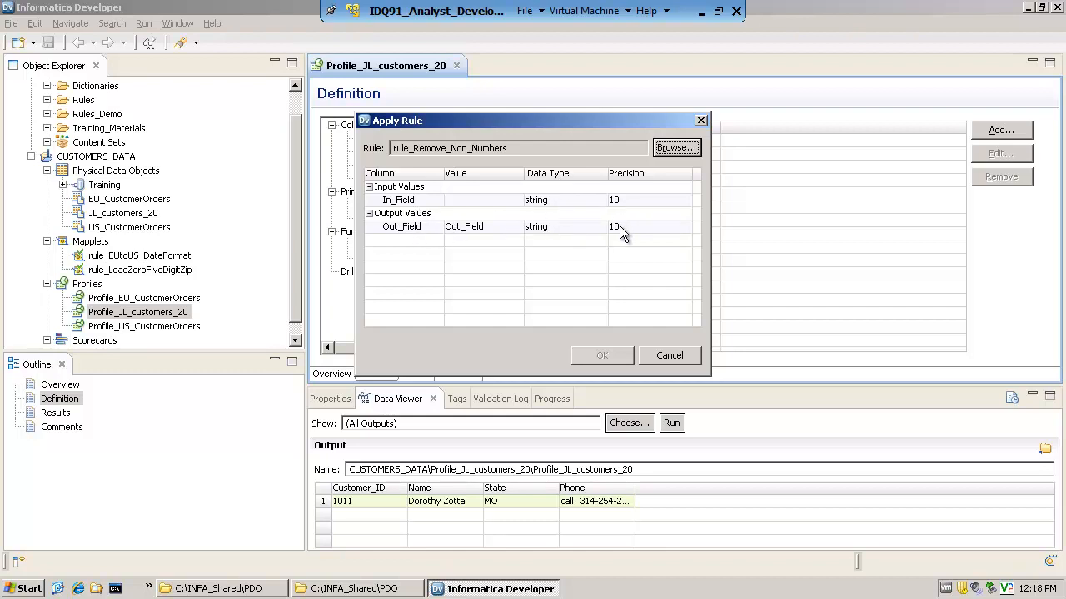
Assign the Phone column to the rule's In_Field input, keep Out_Field as the output name, and apply the rule
left_click(485, 201)
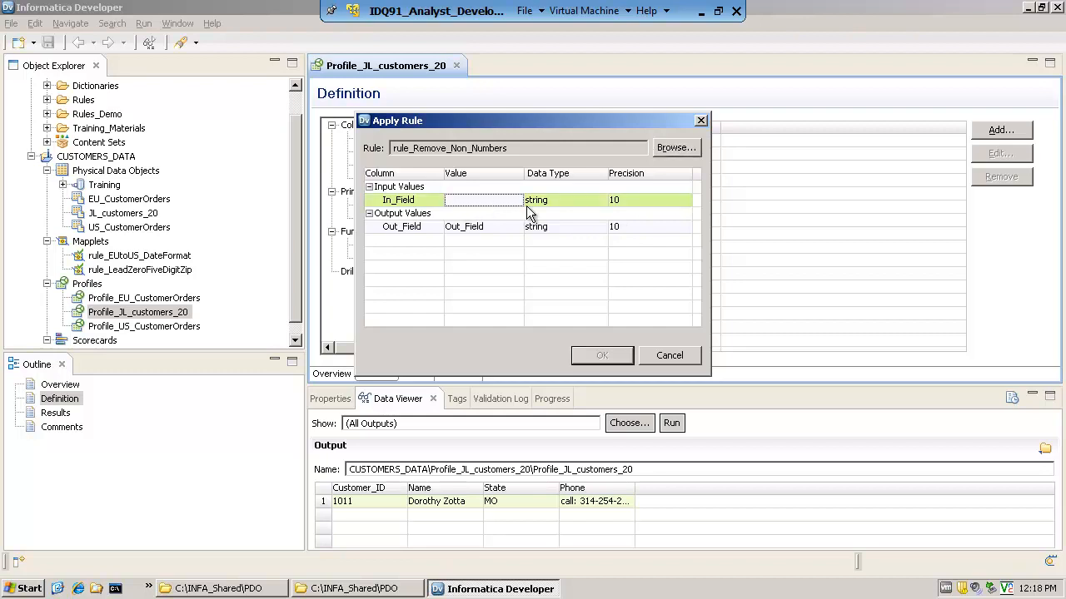
left_click(516, 200)
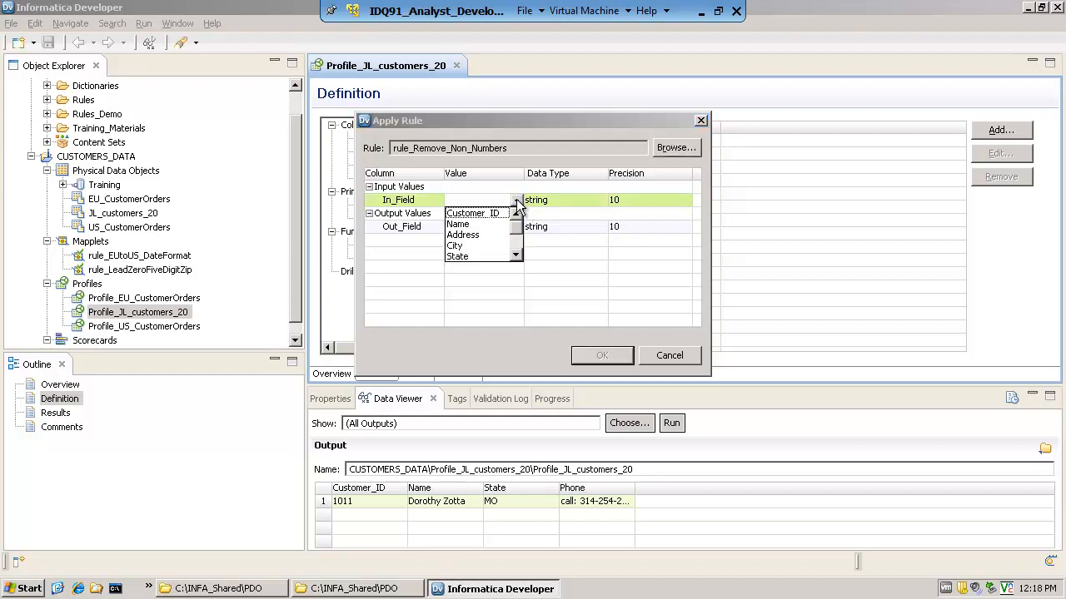
left_click(516, 255)
left_click(517, 256)
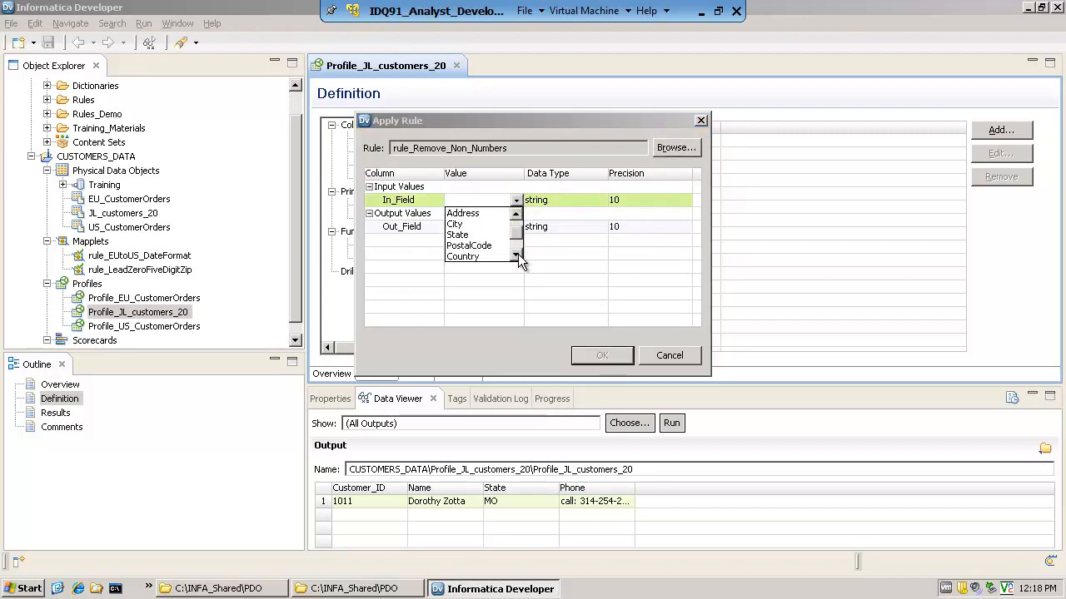
left_click(517, 256)
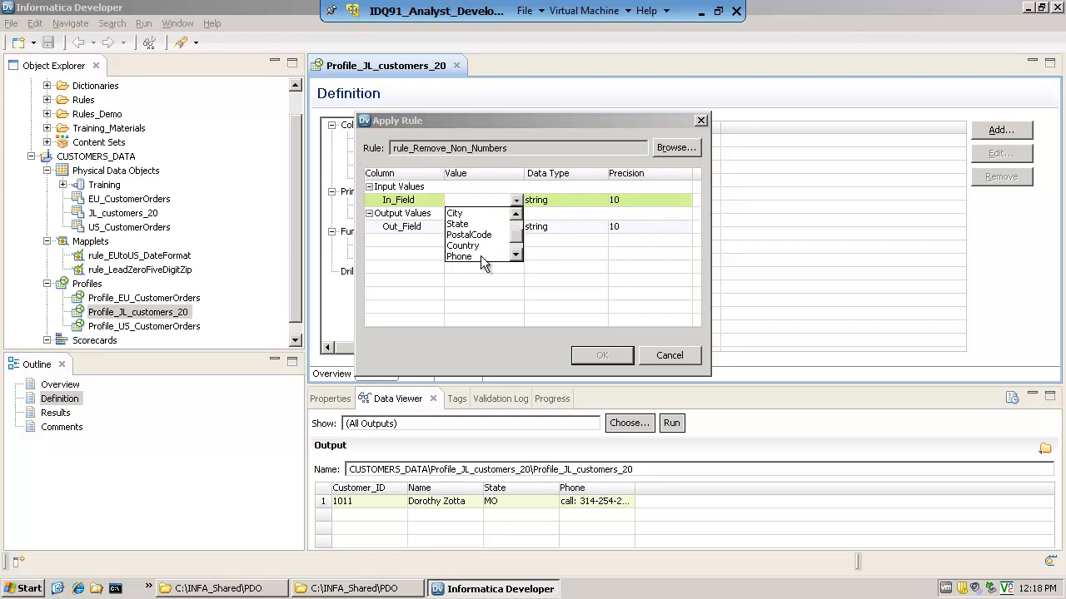
left_click(480, 255)
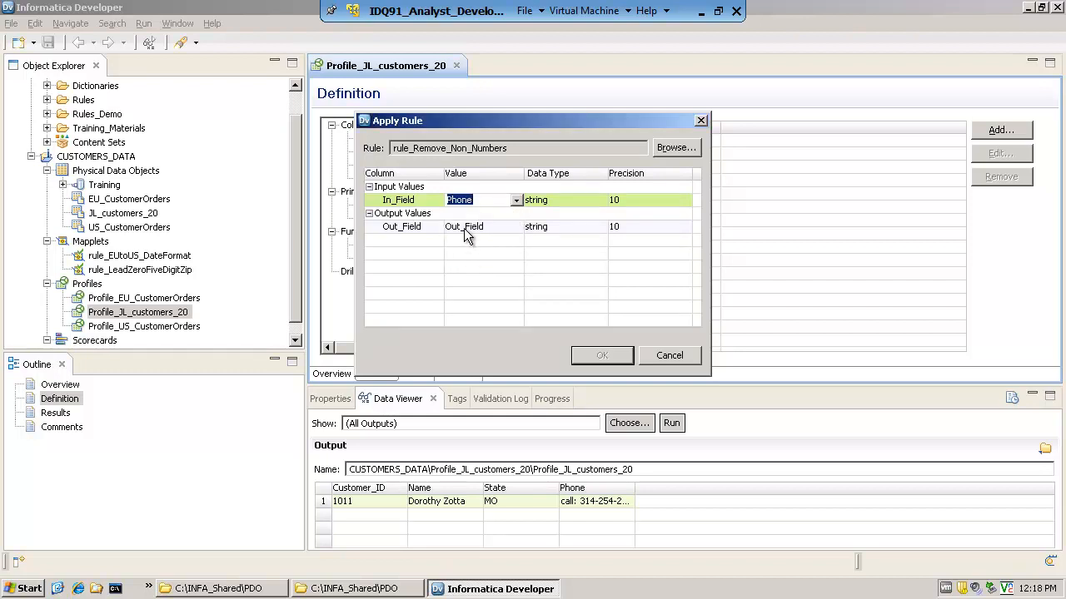
left_click(469, 230)
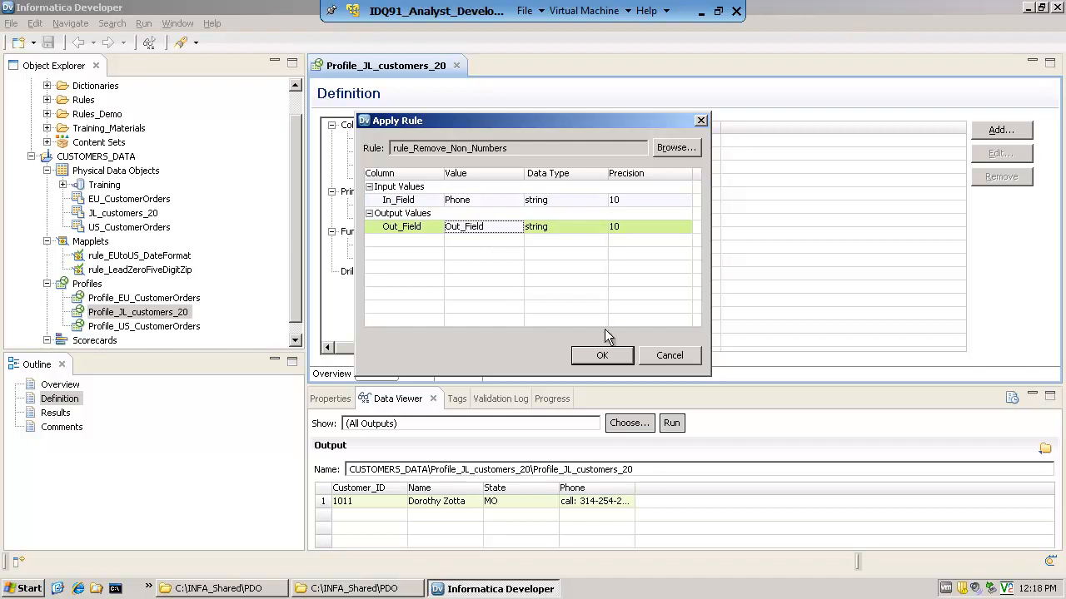
left_click(608, 355)
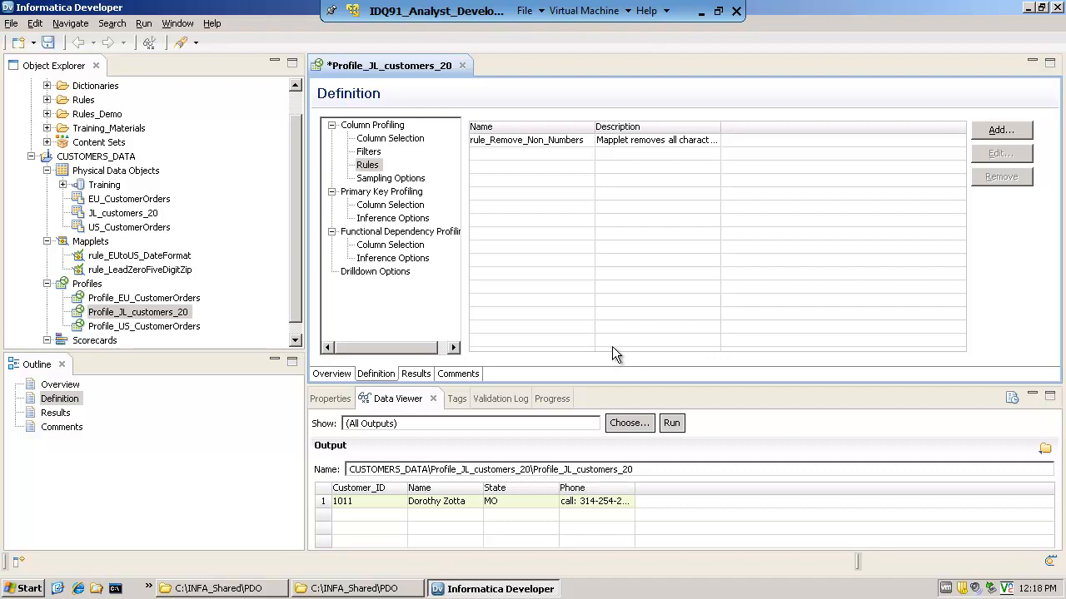
Run Profile_JL_customers_20 again, saving its unsaved changes
right_click(121, 318)
left_click(171, 262)
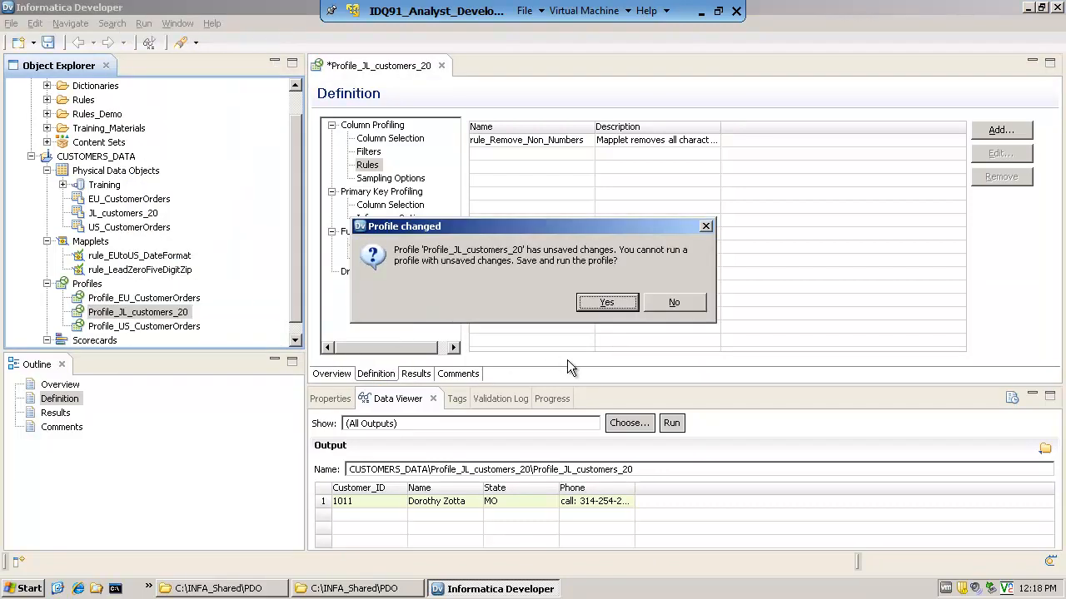
left_click(622, 307)
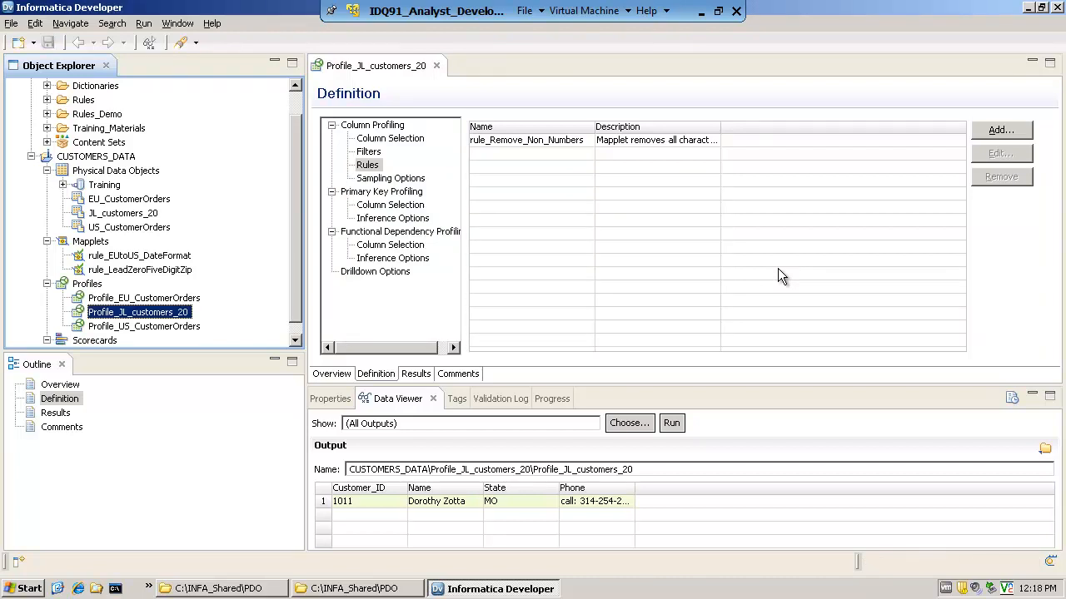
Open the profile results and view the values of the State and Phone columns and the rule's Out_Field
left_click(414, 374)
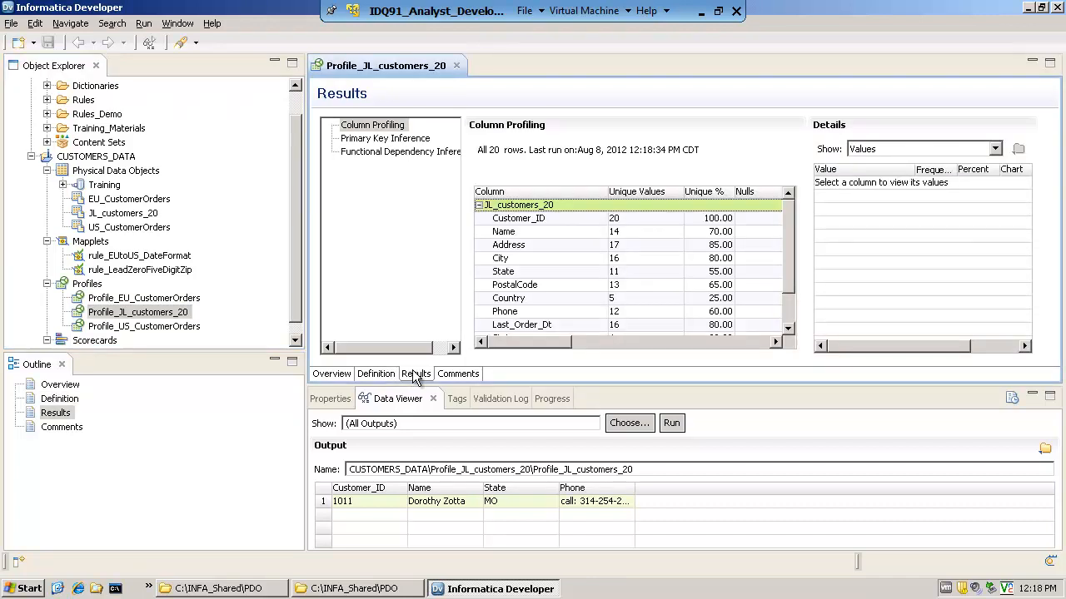
left_click(479, 206)
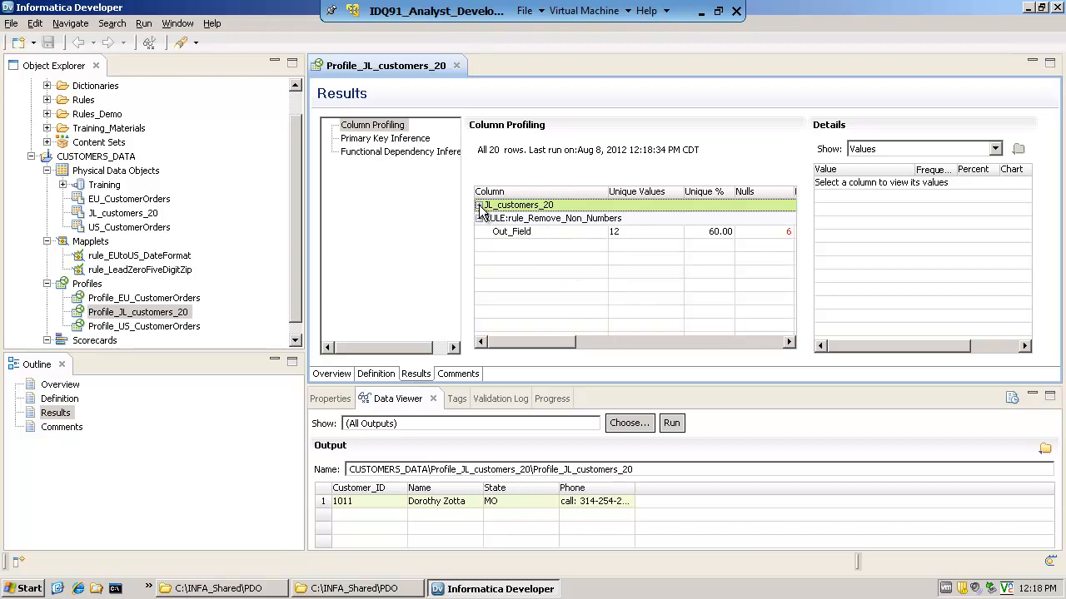
left_click(479, 205)
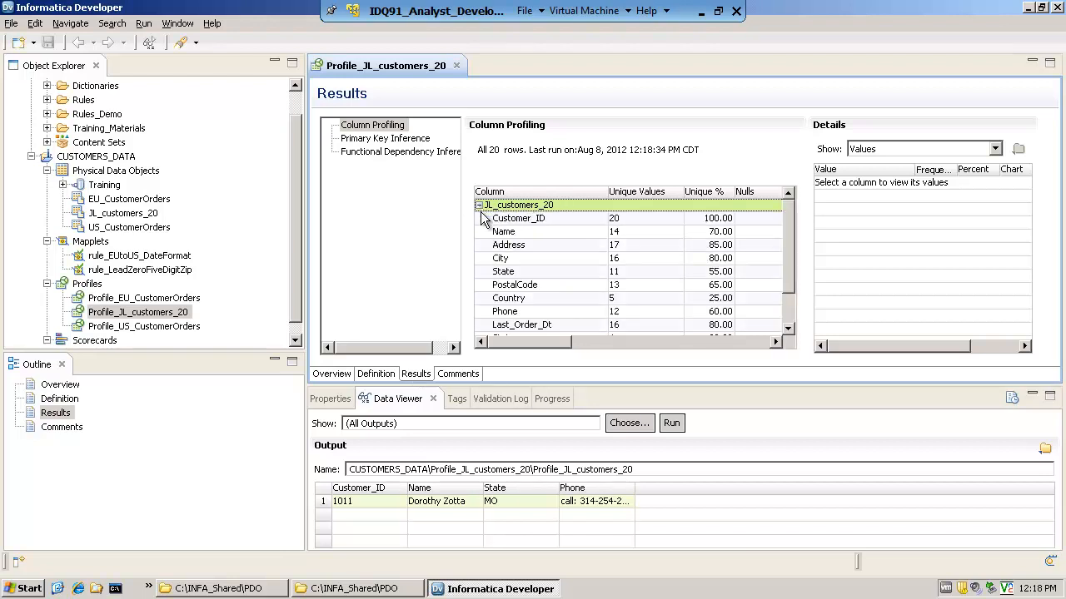
left_click(510, 274)
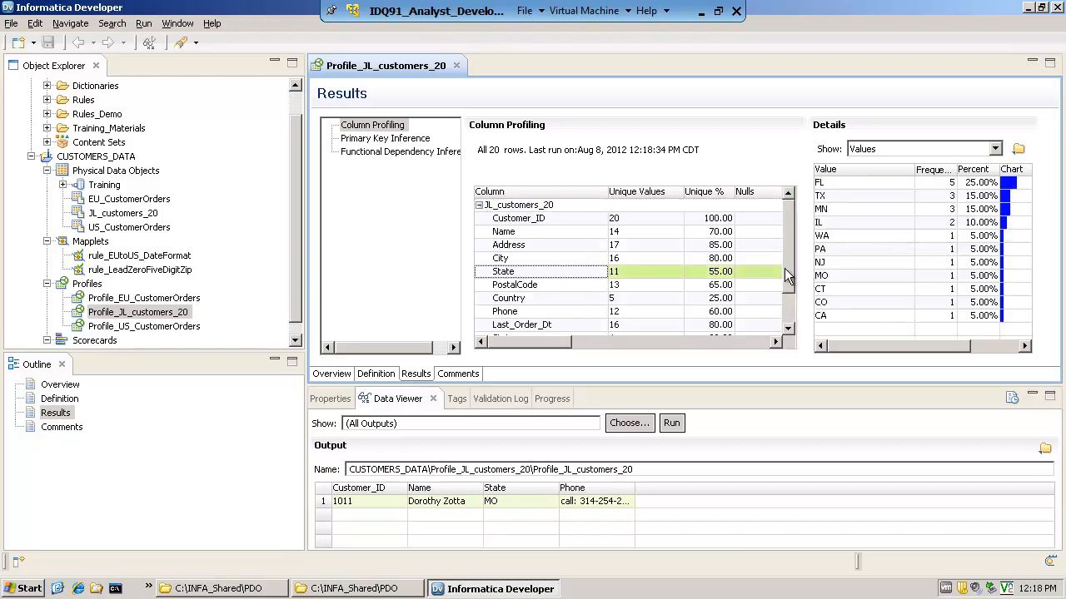
scroll(785, 276, "down", 1)
left_click(505, 274)
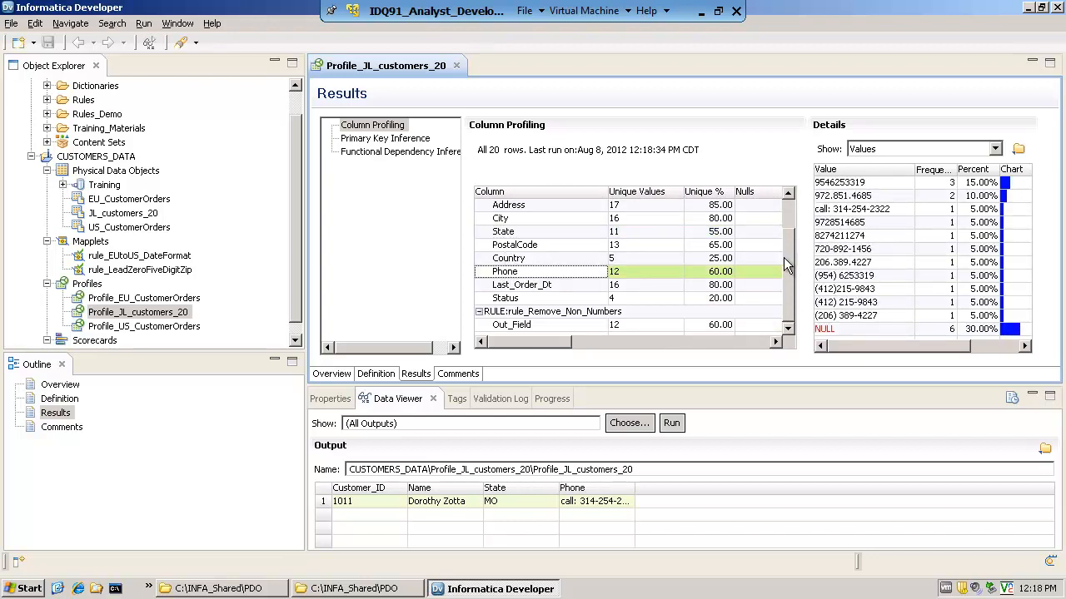
left_click(512, 313)
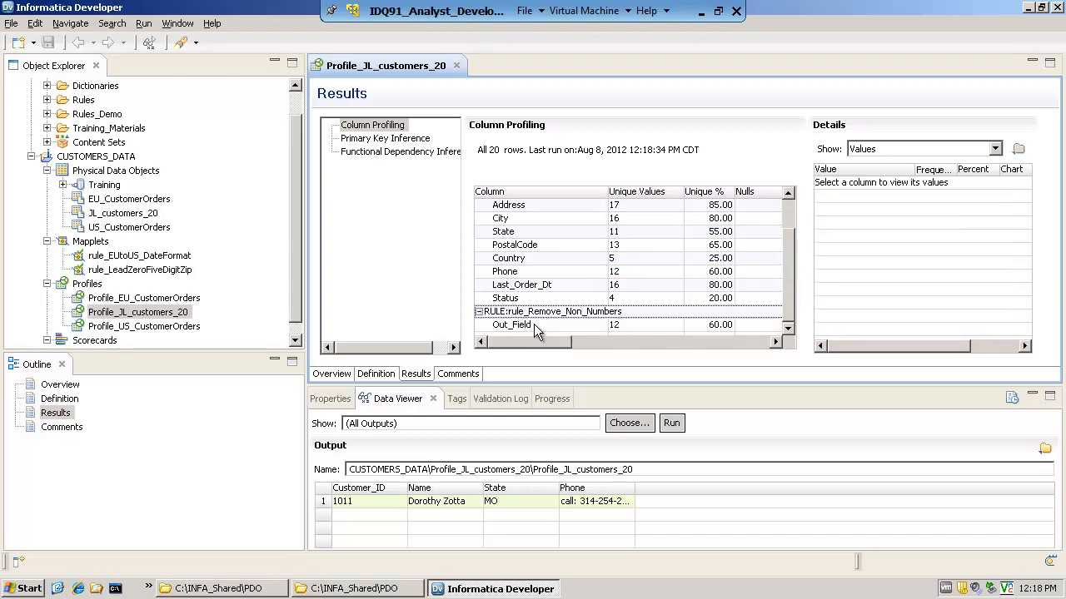
left_click(534, 324)
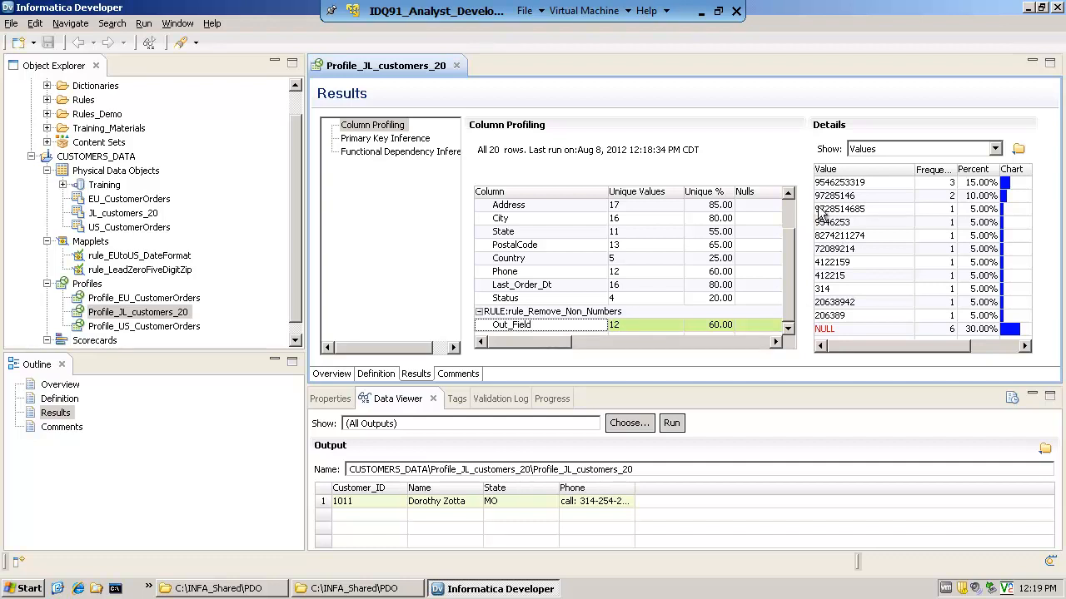
Sort the Out_Field values in ascending order and examine the NULL and incomplete number entries
left_click(841, 183)
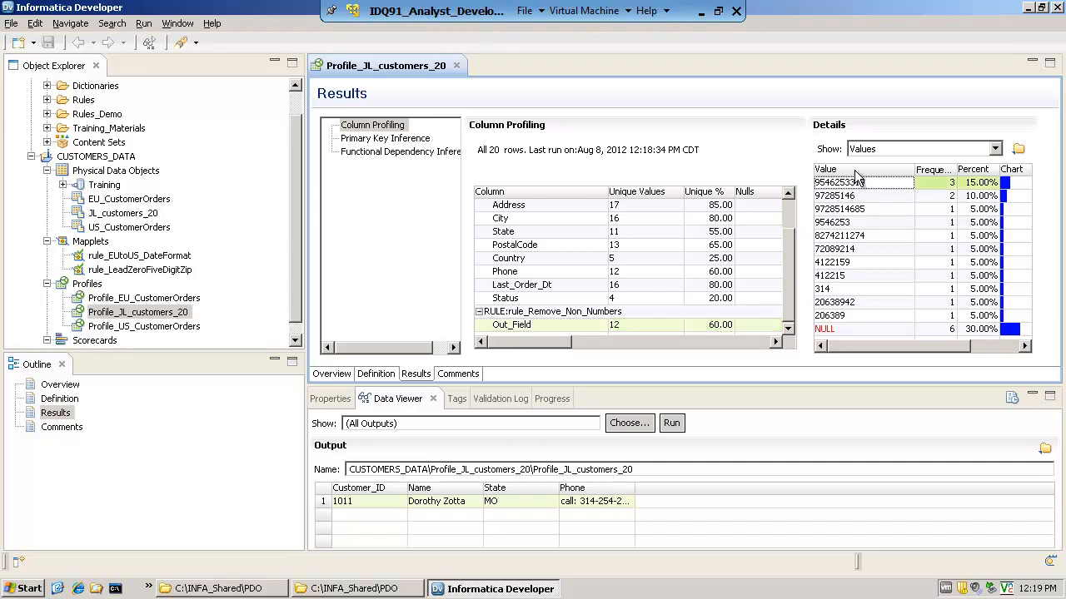
left_click(857, 171)
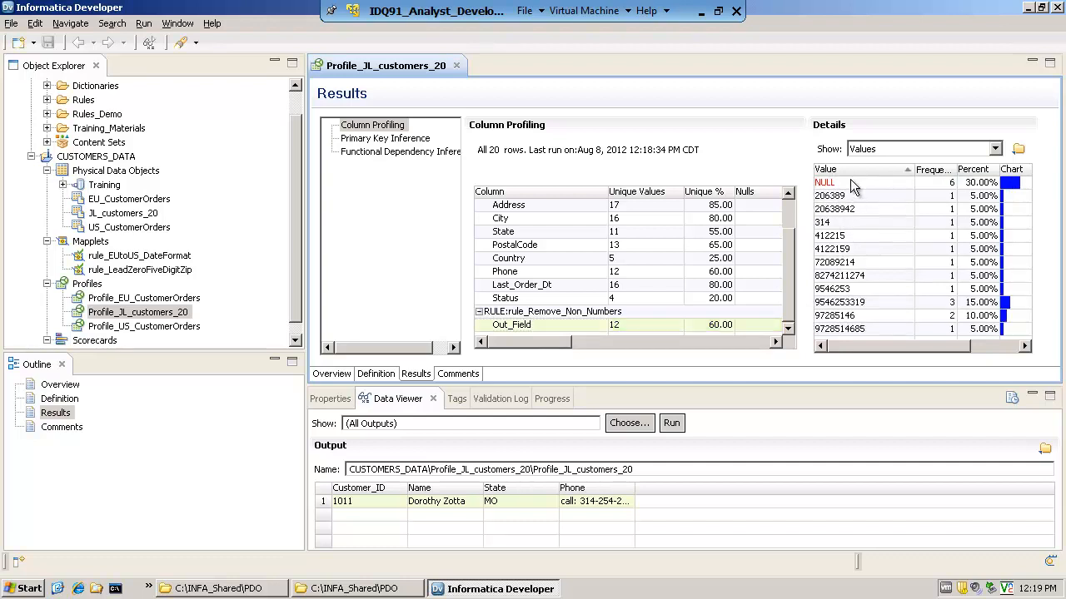
left_click(850, 180)
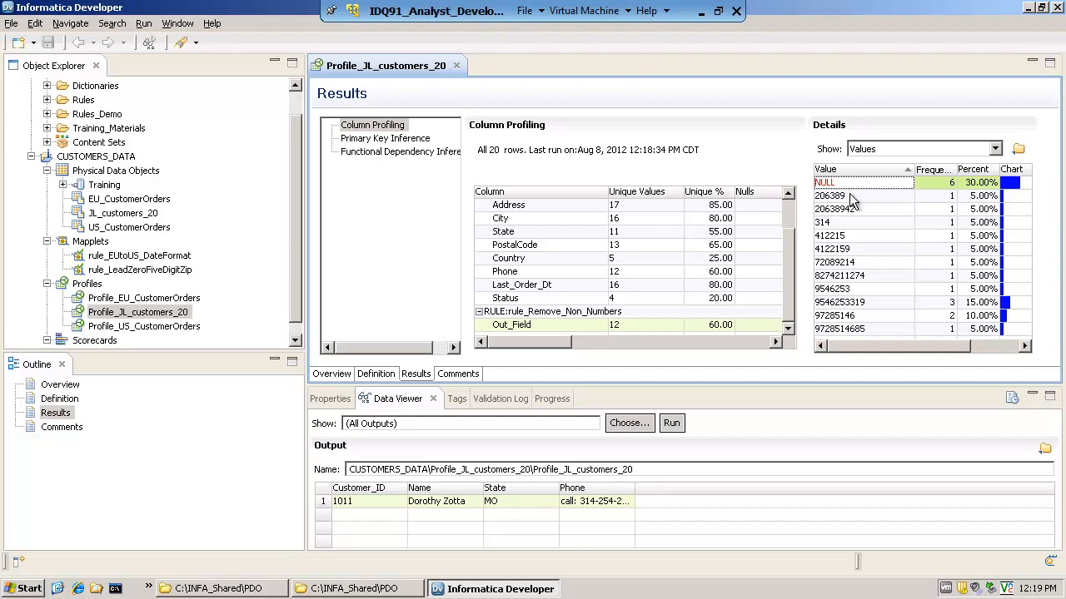
left_click(846, 197)
left_click(848, 209)
left_click(844, 222)
left_click(841, 249)
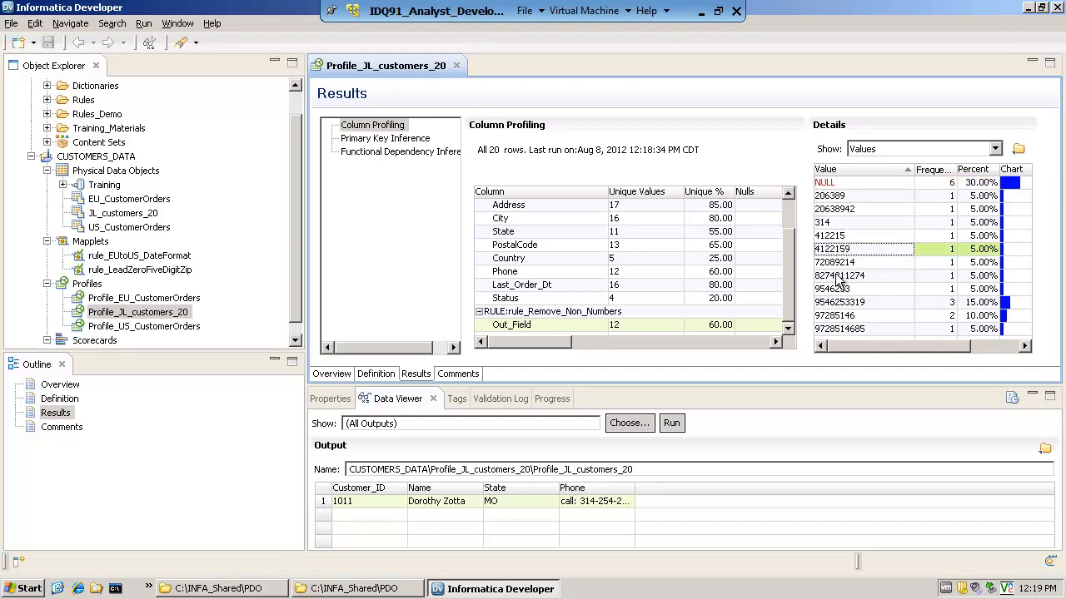
left_click(842, 291)
left_click(836, 197)
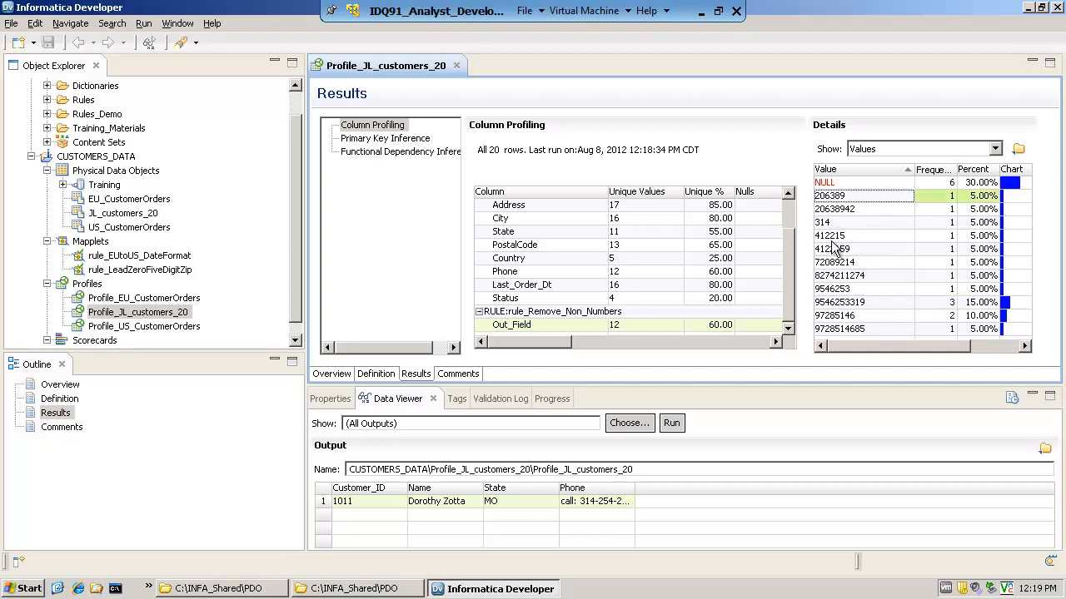
Examine the incomplete phone numbers among the rule's Out_Field values
left_click(837, 209)
left_click(836, 222)
left_click(836, 263)
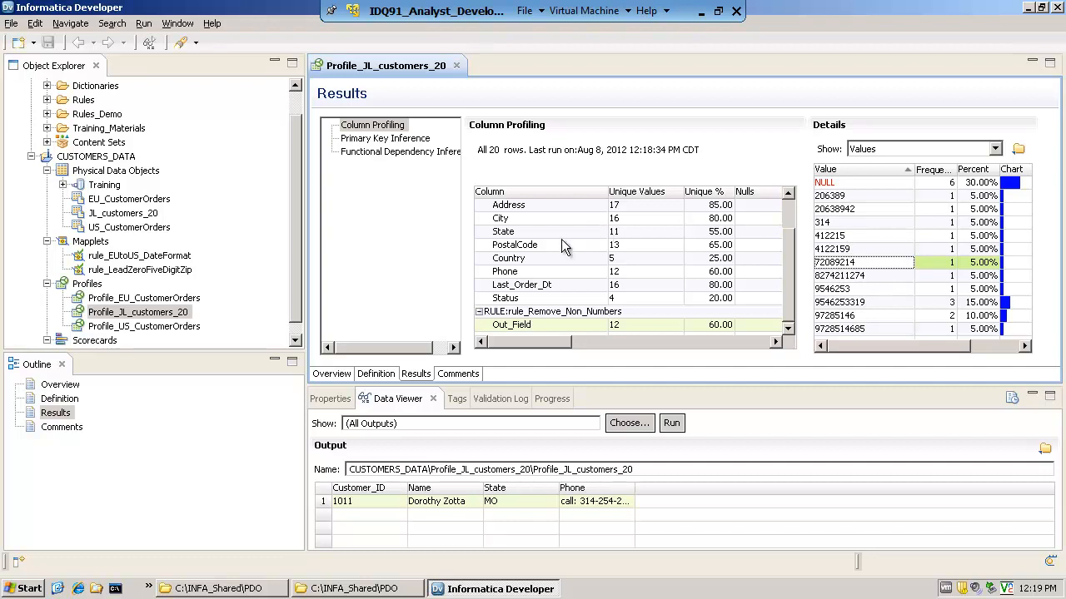
Check the profile definition's filter list, and examine the Status column's values and their frequencies in the results
left_click(374, 373)
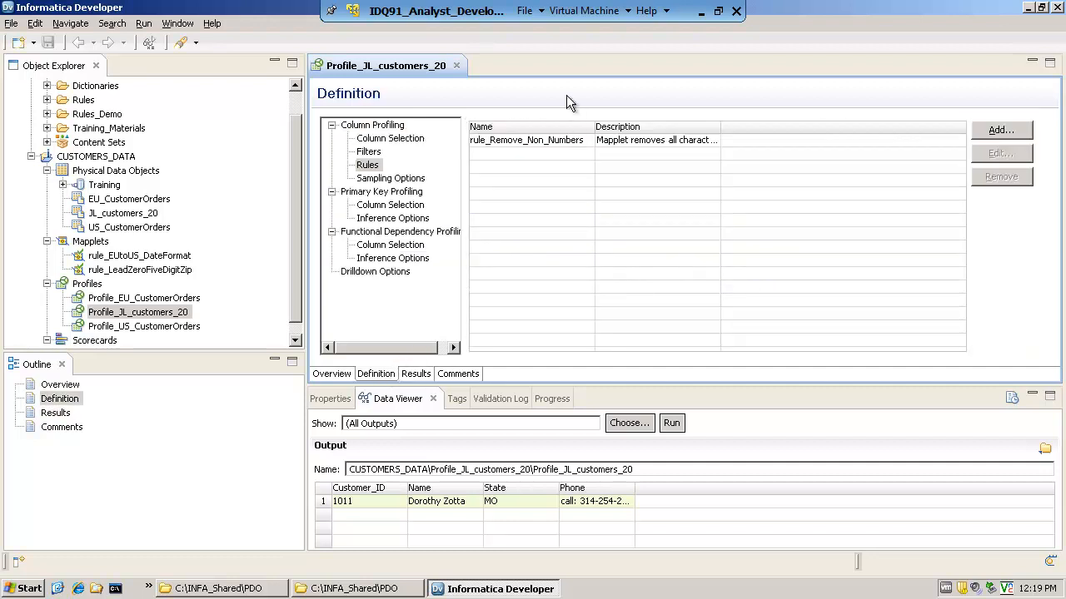
left_click(369, 151)
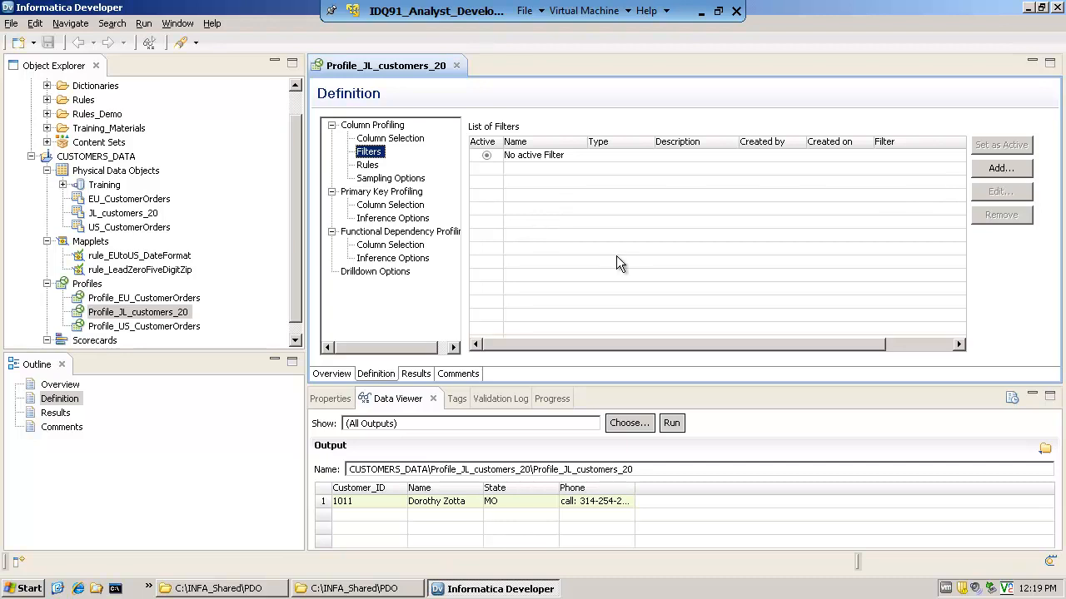
left_click(415, 374)
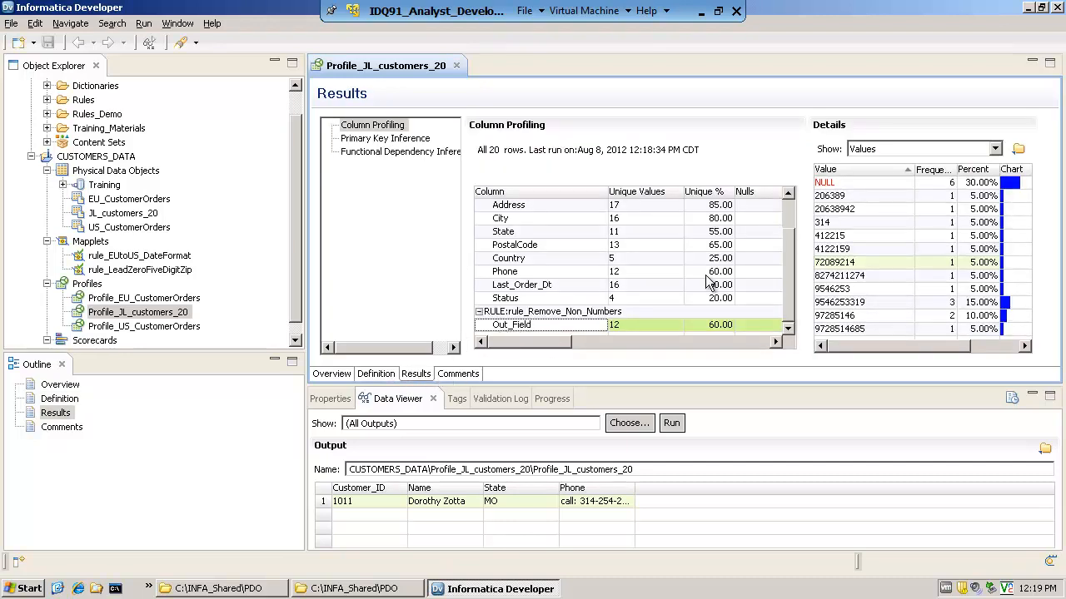
left_click(505, 299)
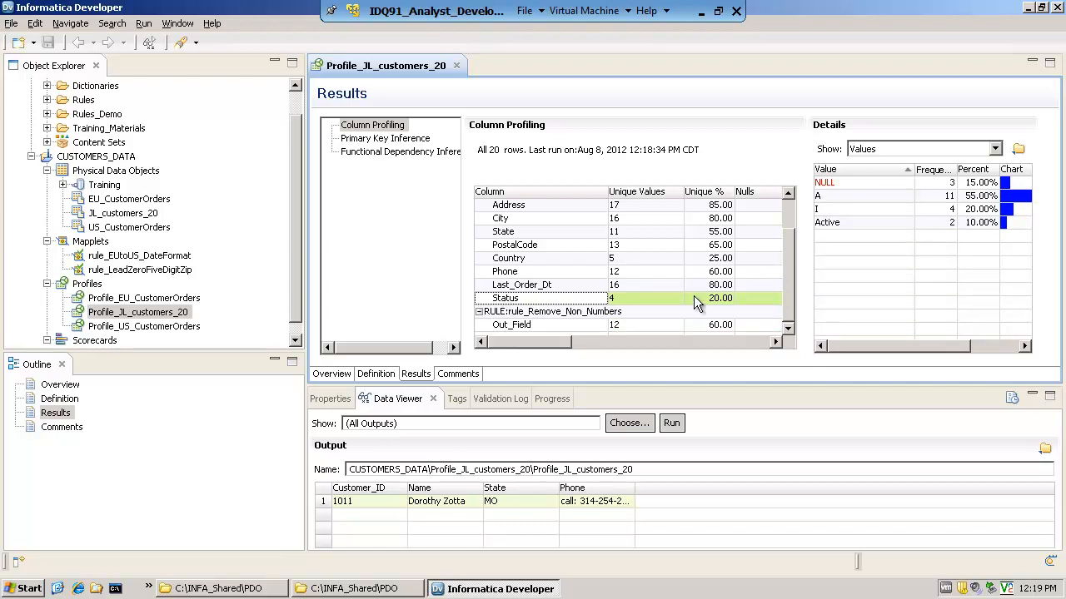
left_click(834, 184)
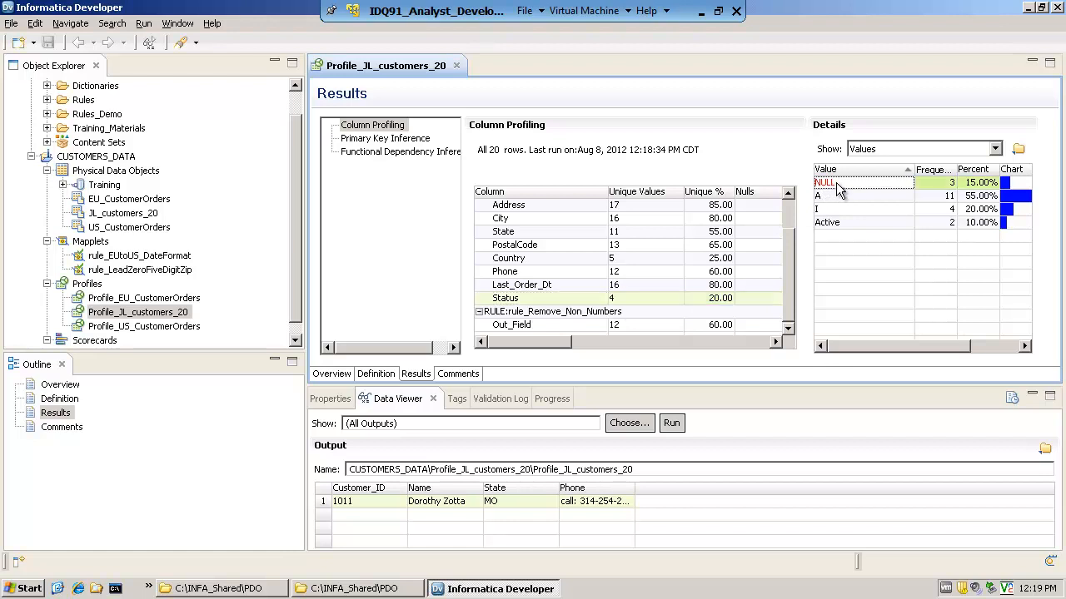
left_click(834, 198)
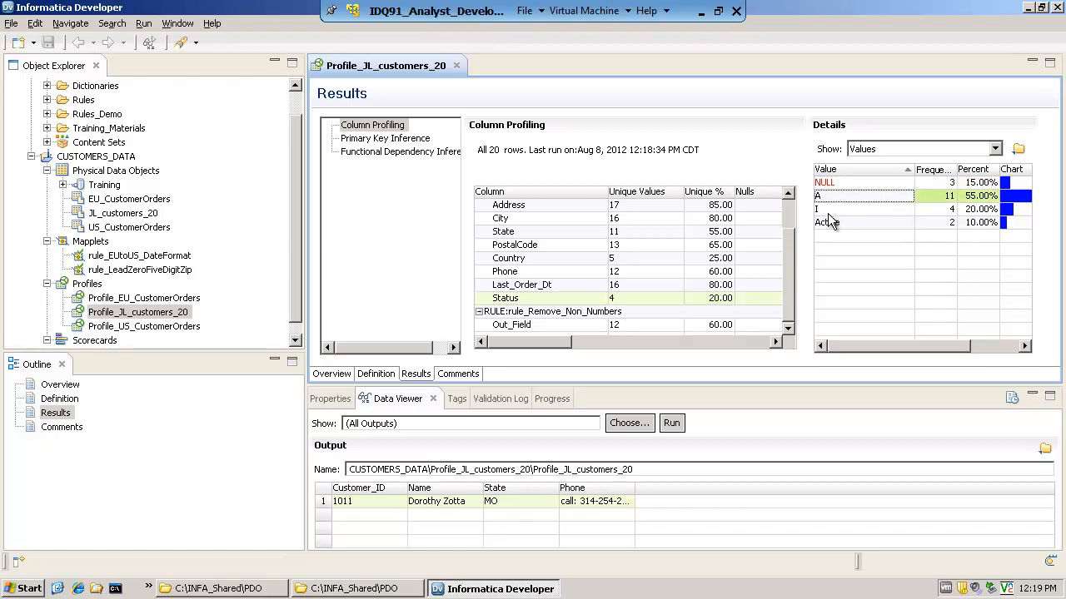
left_click(833, 210)
left_click(833, 223)
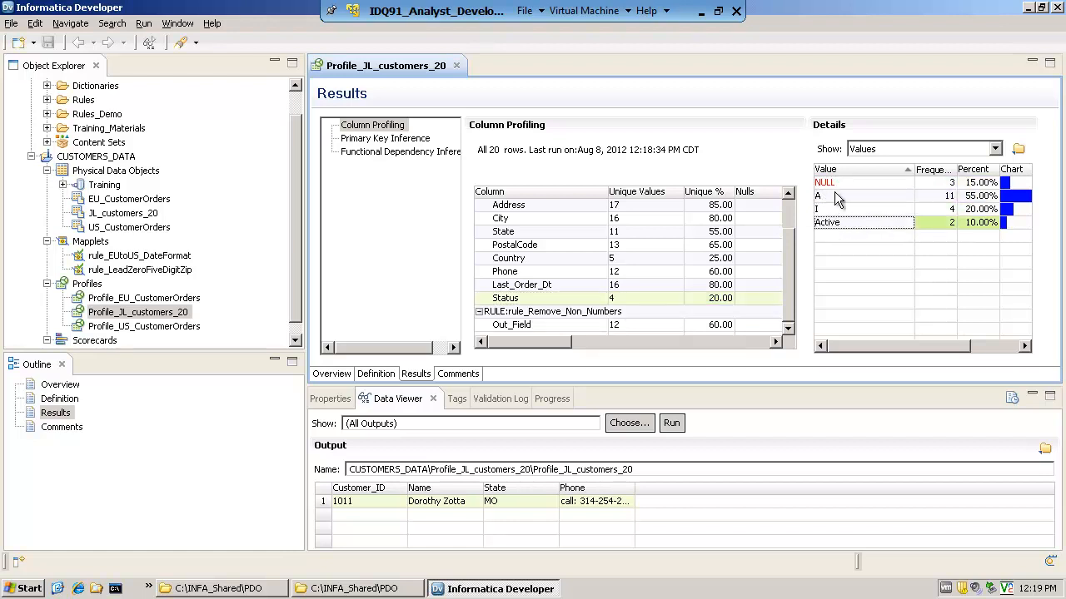
left_click(838, 198)
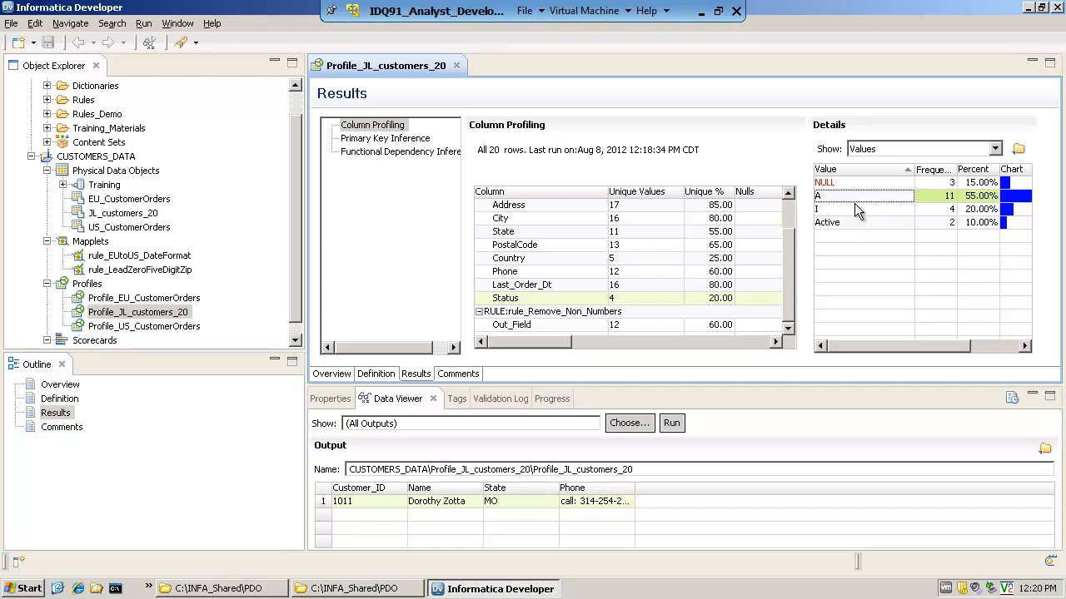
Add an advanced filter named active_records to the profile definition and mark it as active
left_click(376, 373)
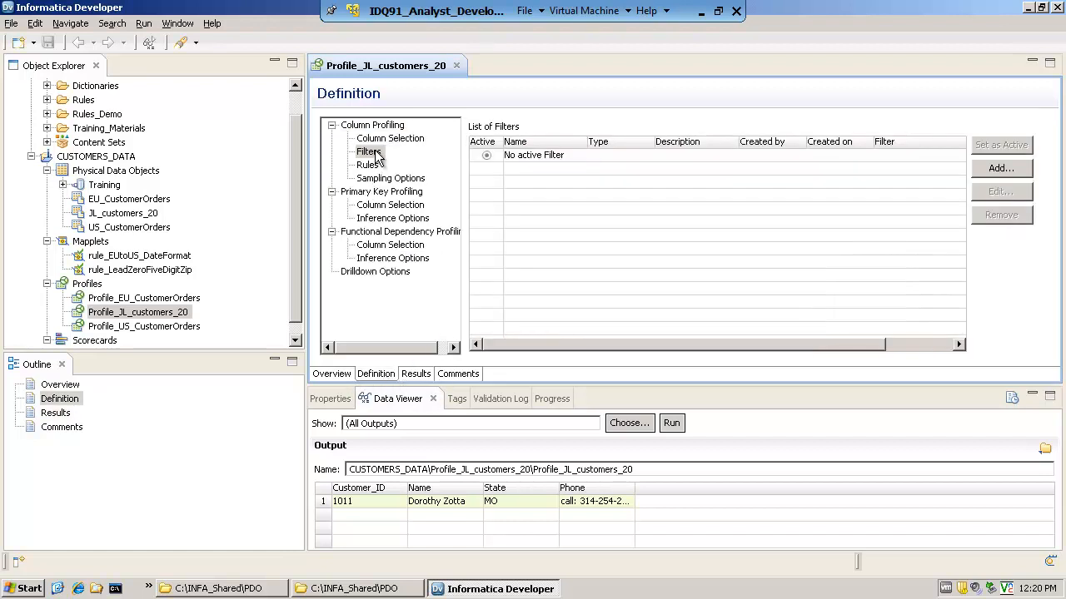
left_click(1001, 169)
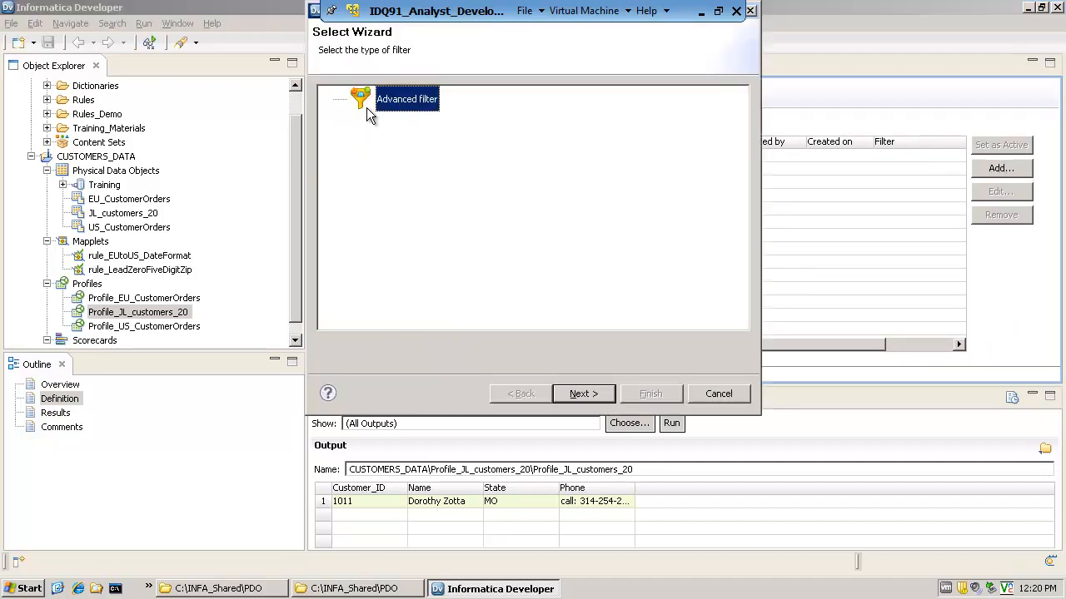
left_click(571, 395)
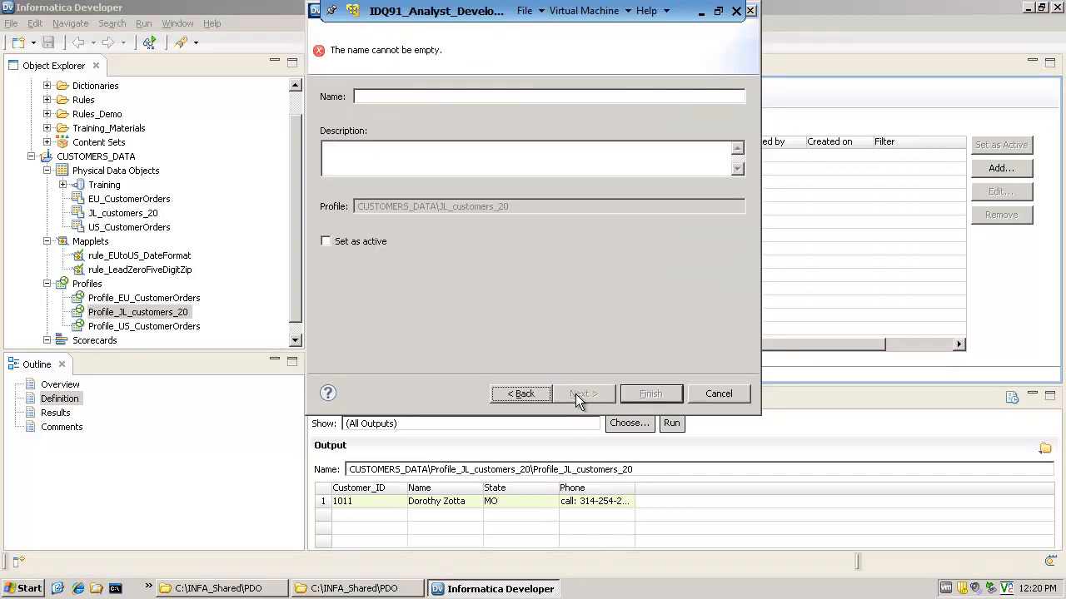
left_click(376, 97)
type("activ")
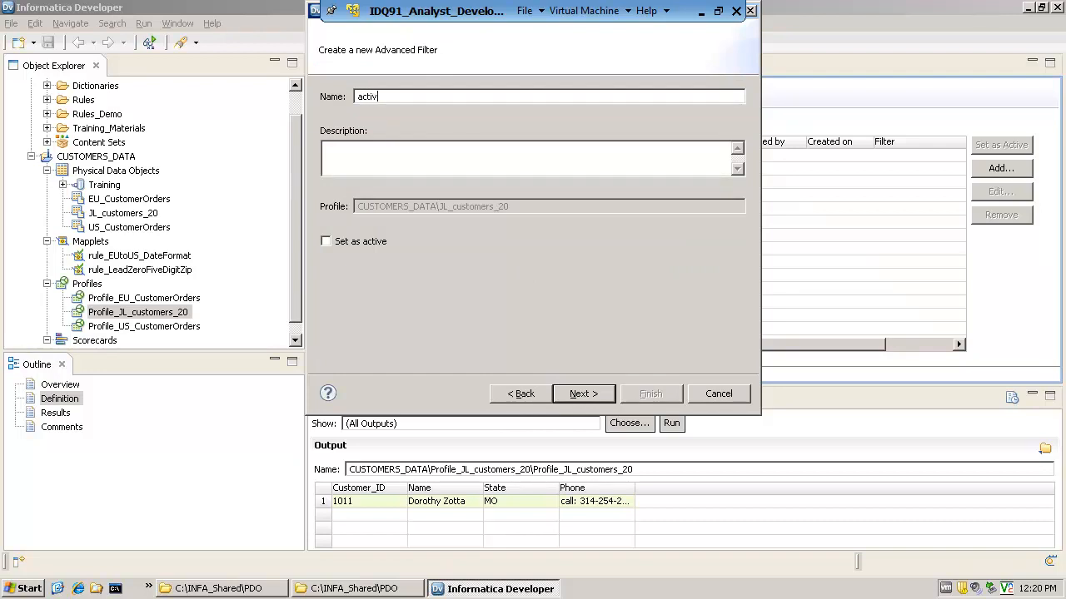
type("e_records")
left_click(411, 164)
left_click(327, 242)
left_click(581, 394)
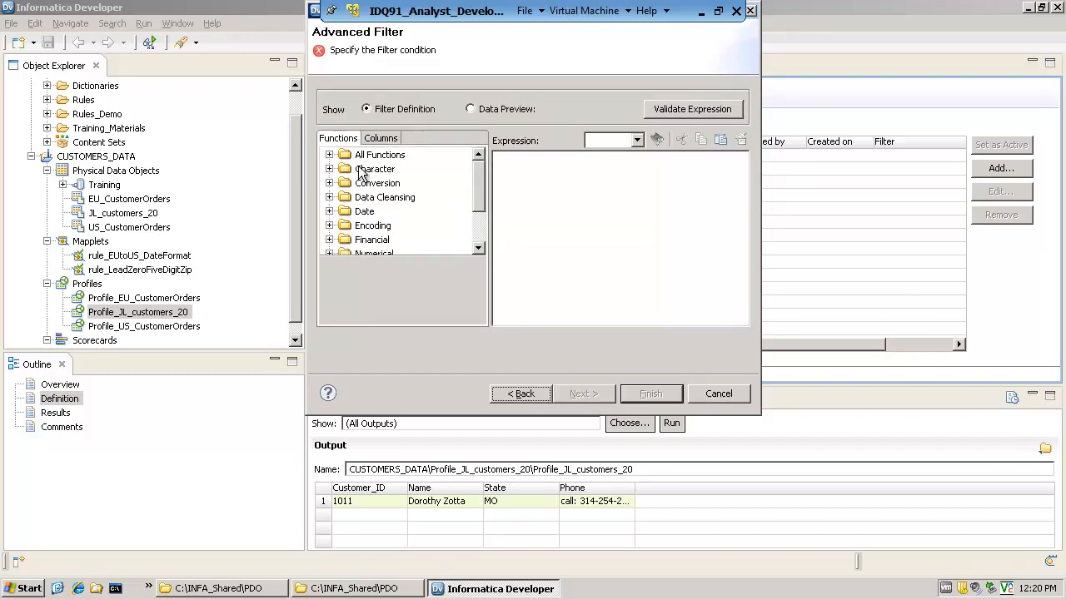
Define the filter condition as Status='A' using the Status column and finish the filter
left_click(330, 155)
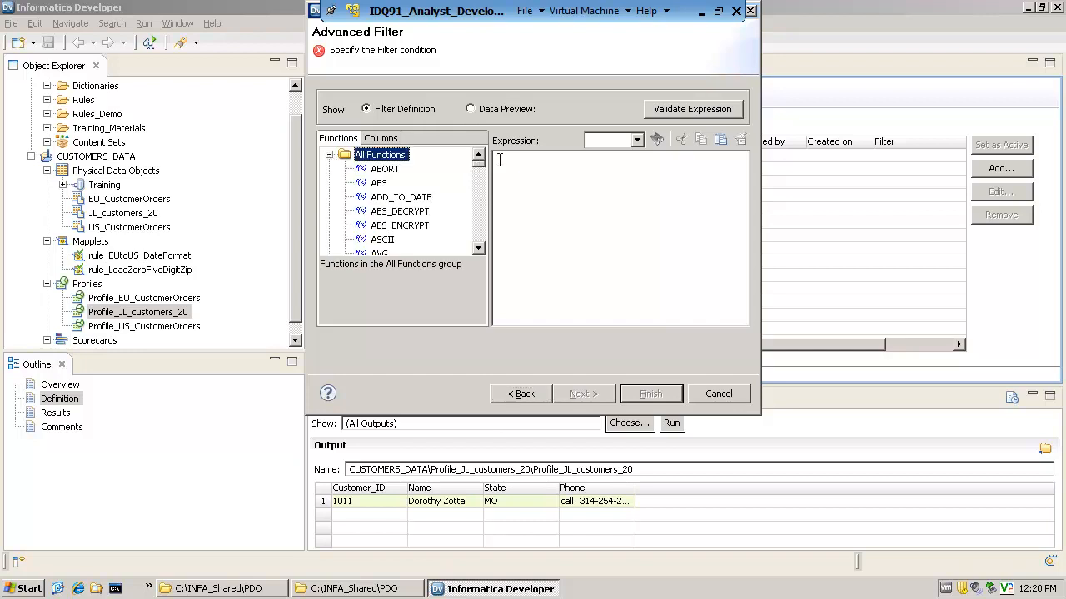
left_click(382, 139)
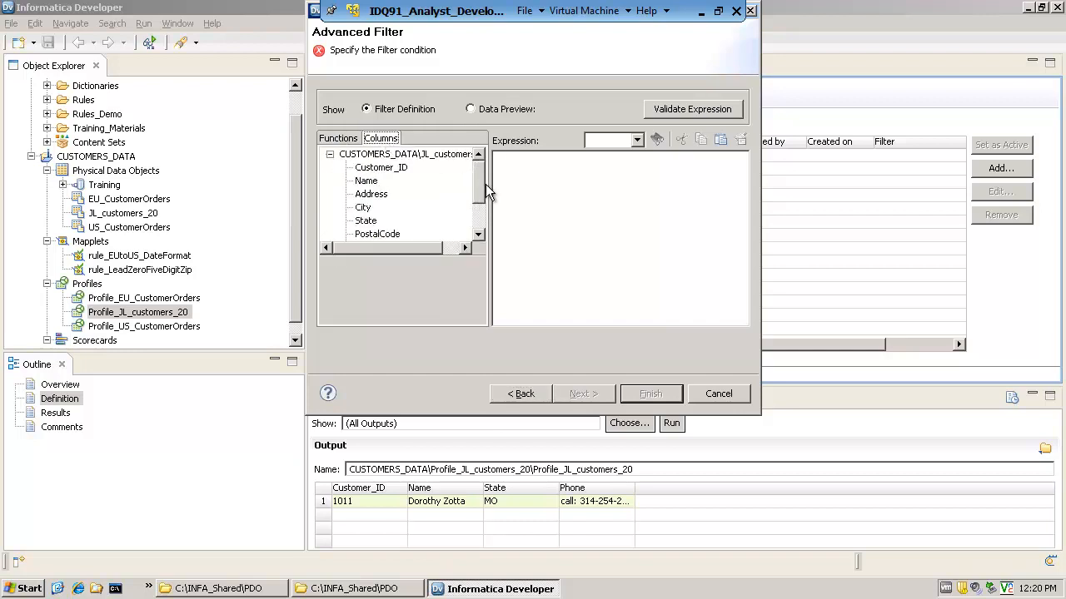
left_click_drag(484, 183, 423, 219)
double_click(368, 234)
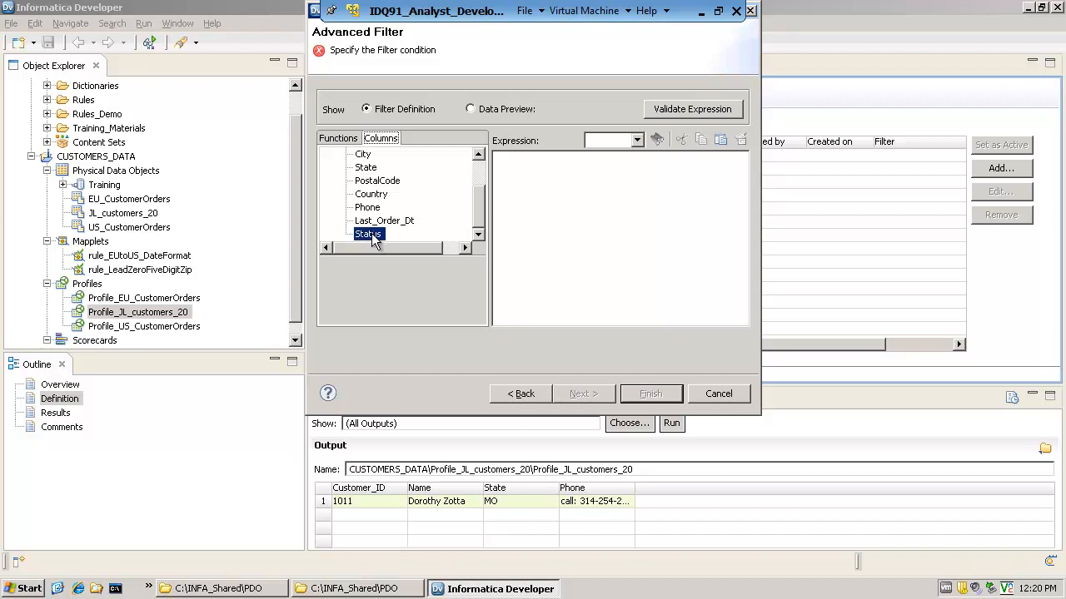
type("=")
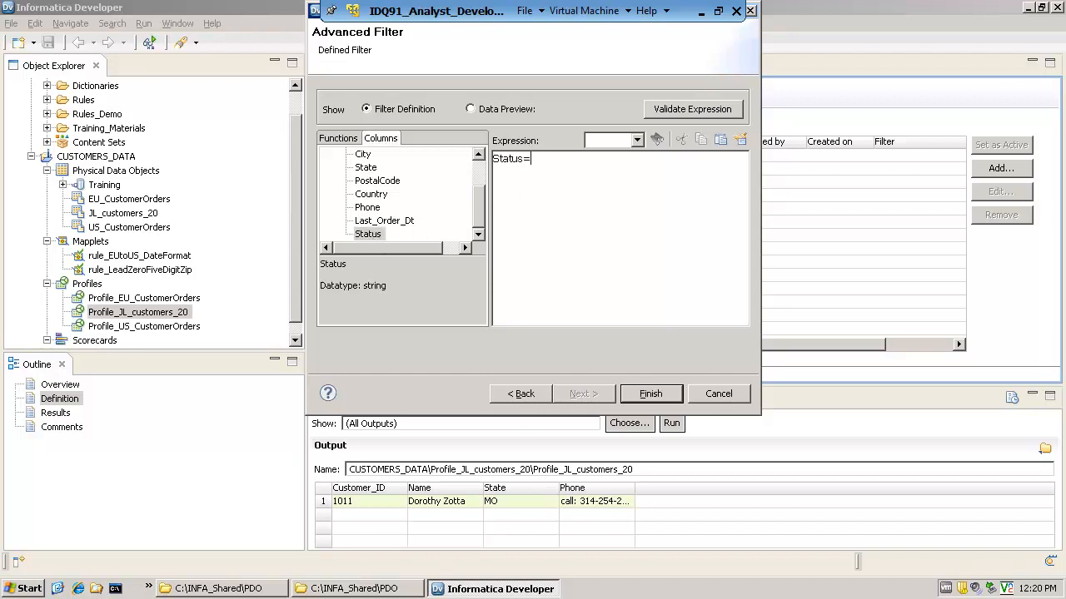
type("'A'")
left_click(657, 399)
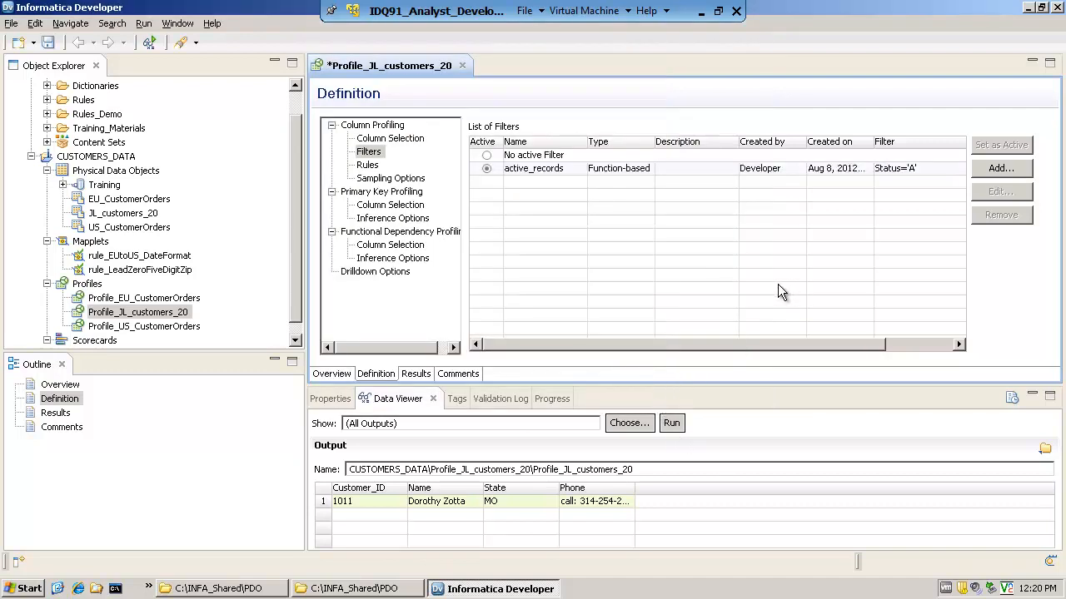
Switch the profile to no active filter and set active_records as the active filter again
left_click(487, 155)
left_click(673, 303)
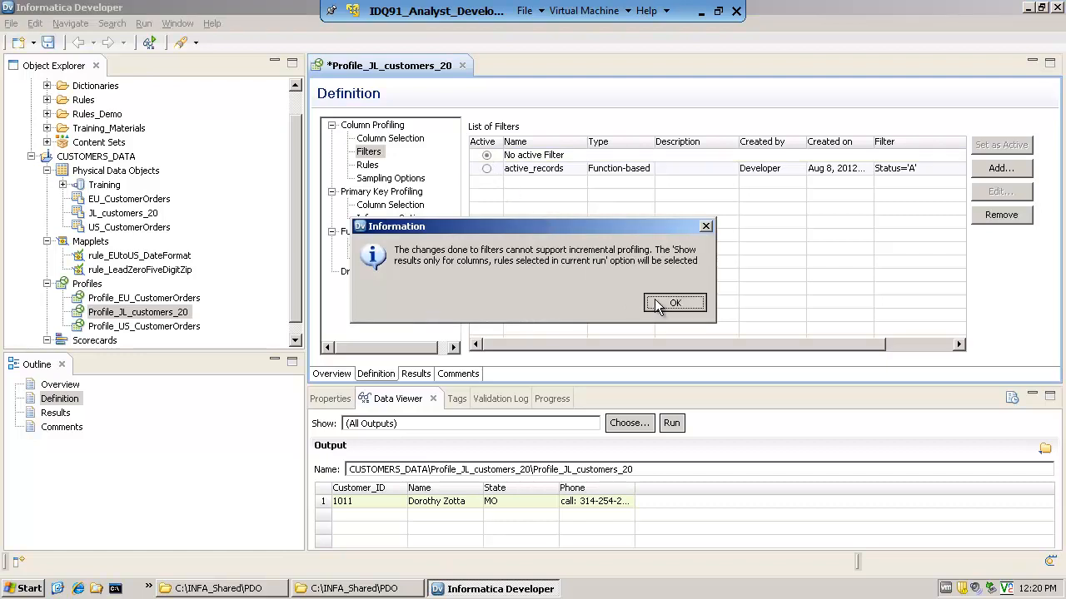
left_click(486, 169)
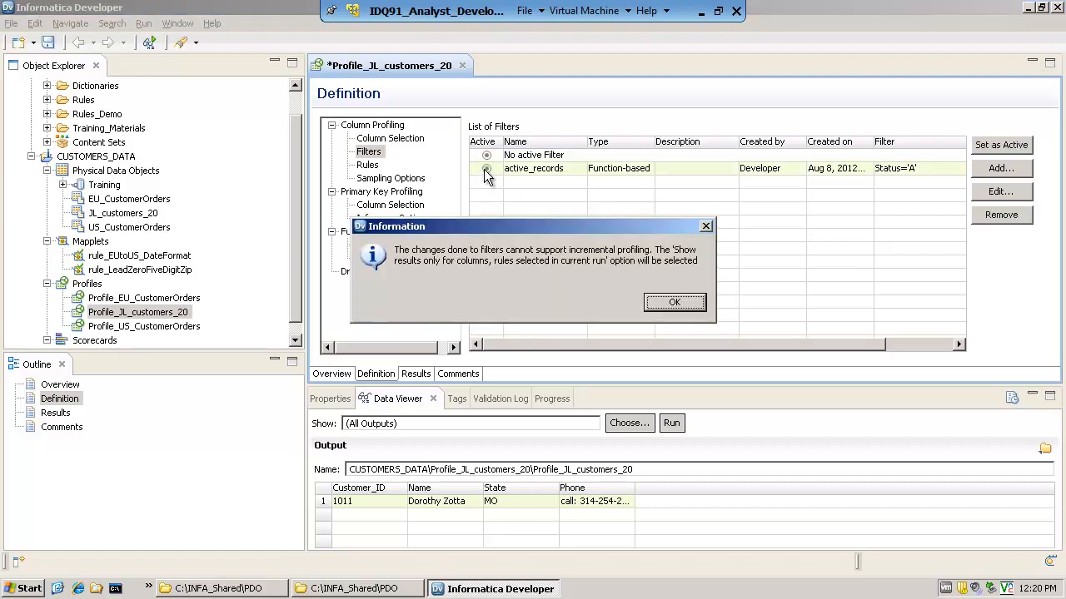
left_click(675, 305)
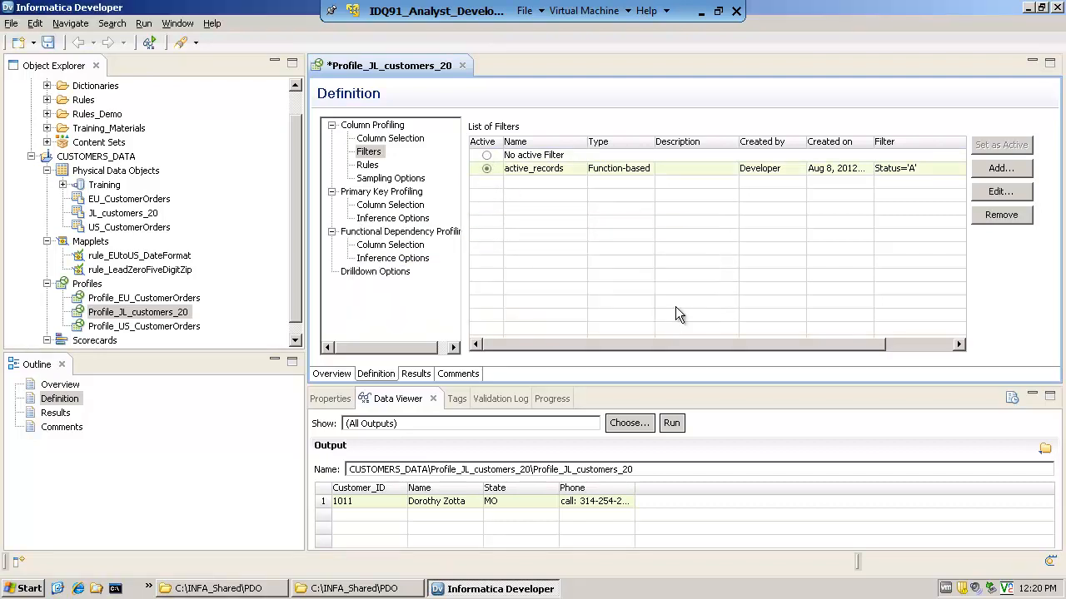
Save and run Profile_JL_customers_20 with the active_records filter
right_click(157, 318)
left_click(214, 259)
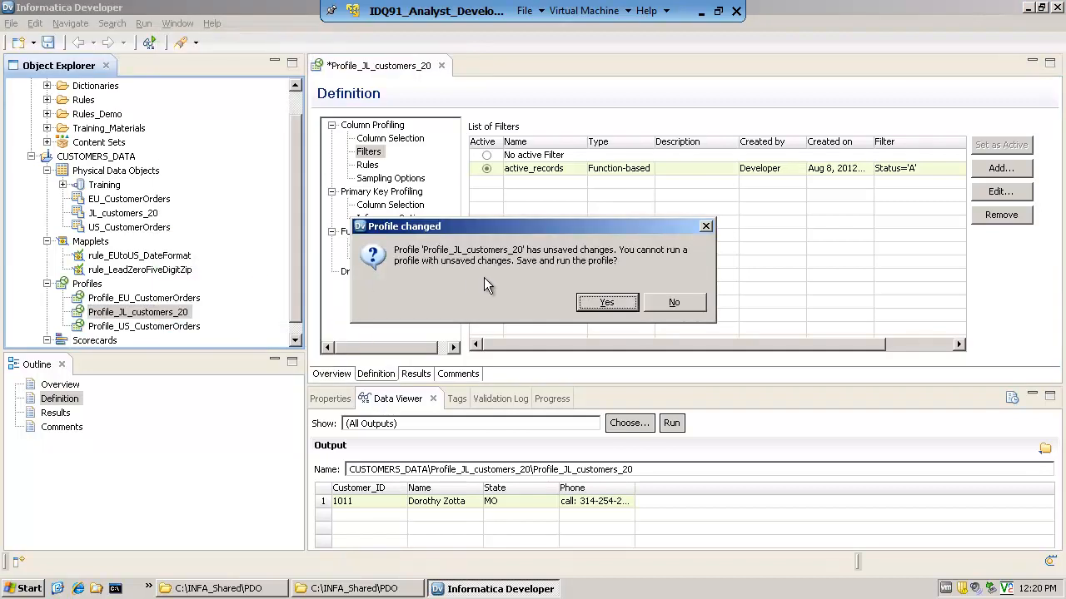
left_click(610, 305)
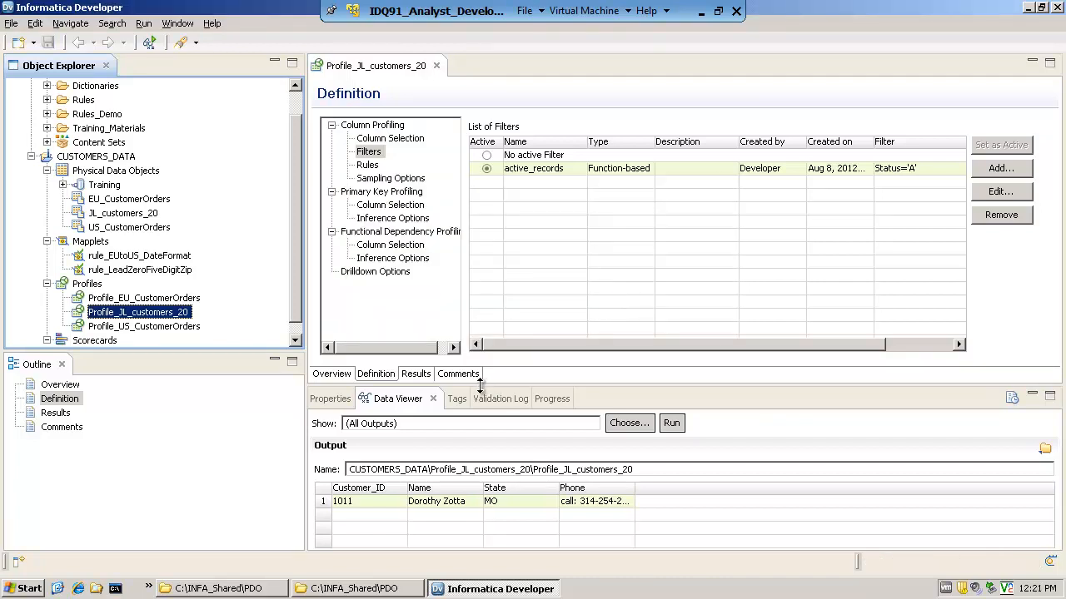
Open the filtered profile results and examine the values of the Customer_ID and Status columns
left_click(419, 377)
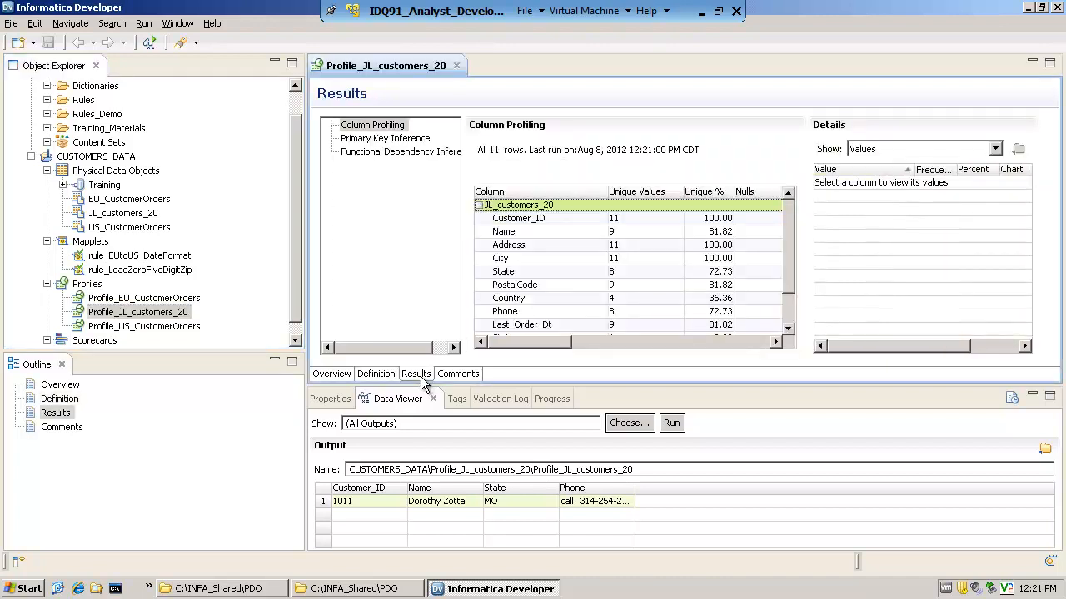
left_click(537, 218)
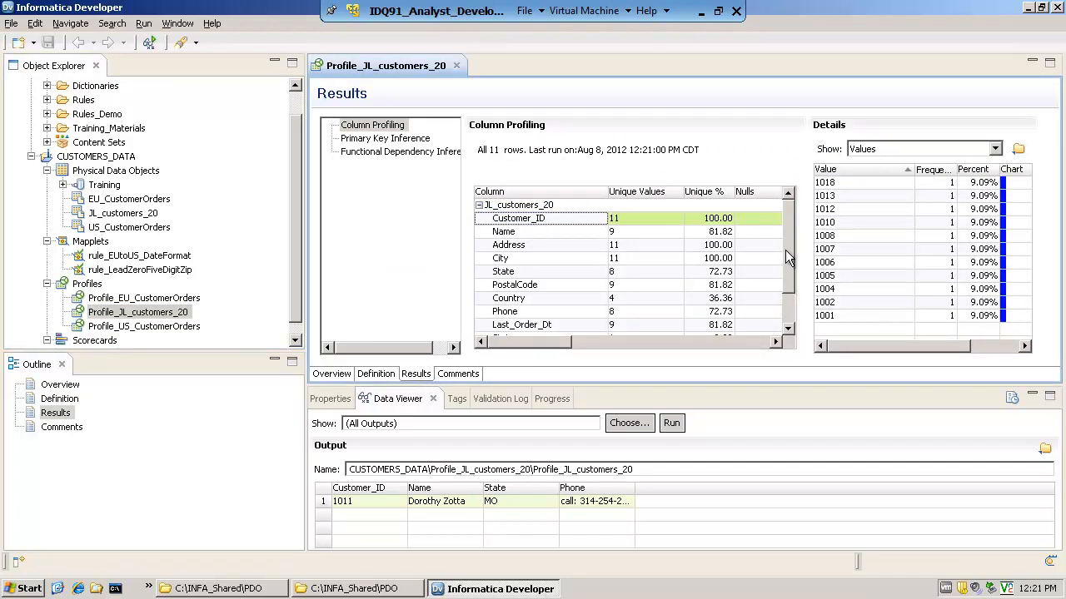
scroll(785, 250, "down", 1)
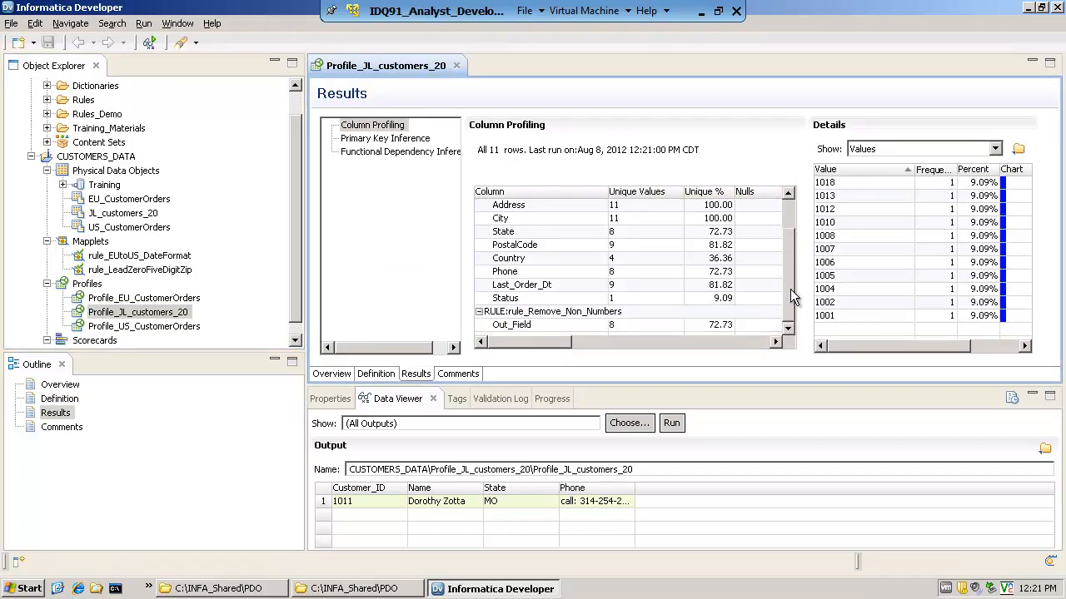
left_click(509, 300)
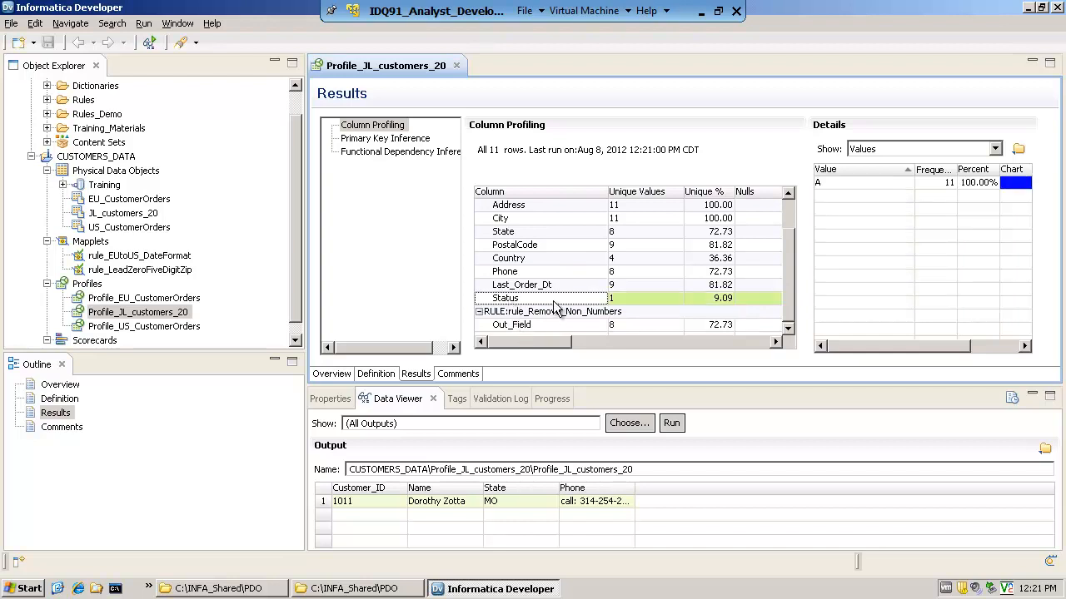
left_click(825, 183)
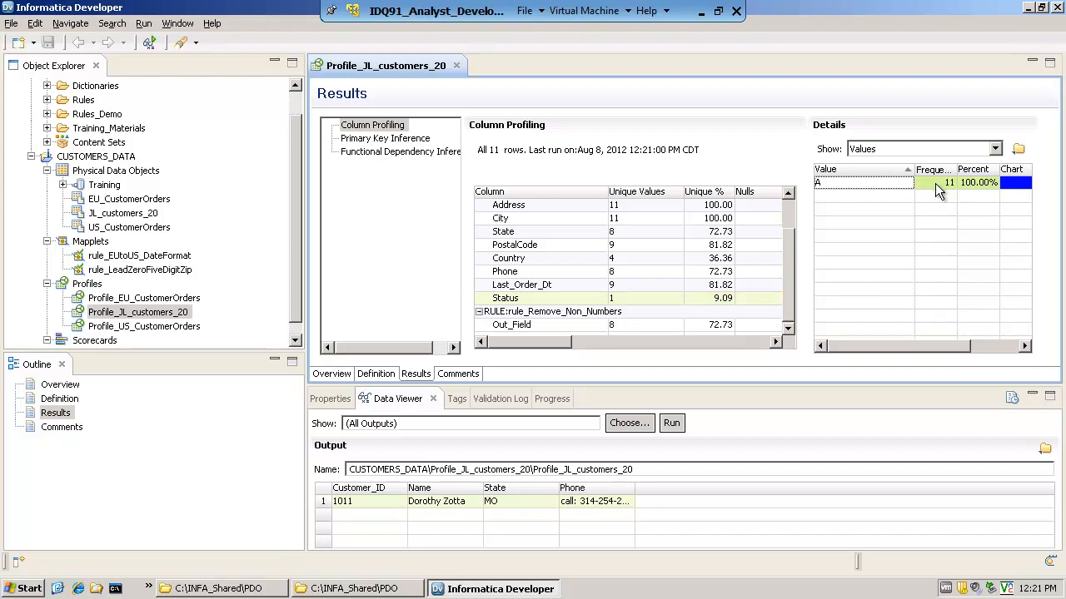
Deactivate the active_records filter by setting the profile definition to no active filter
left_click(375, 374)
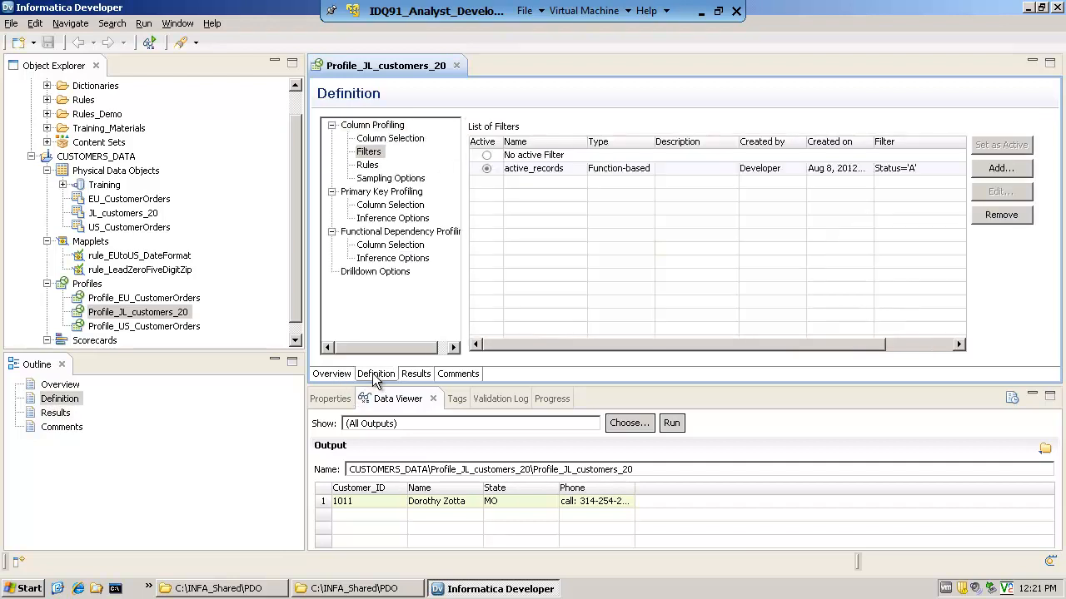
left_click(370, 152)
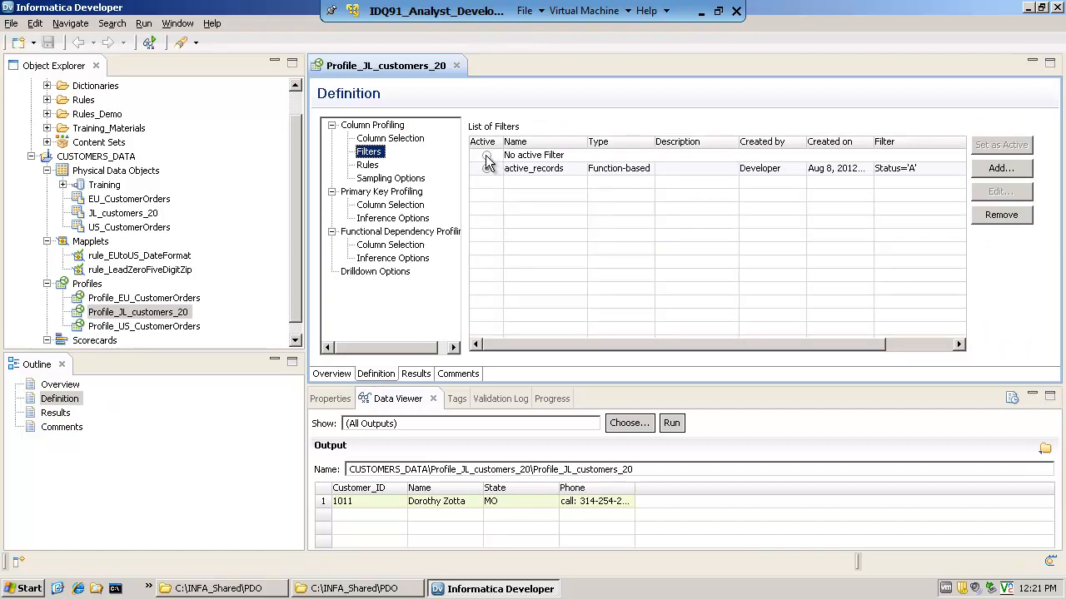
left_click(487, 157)
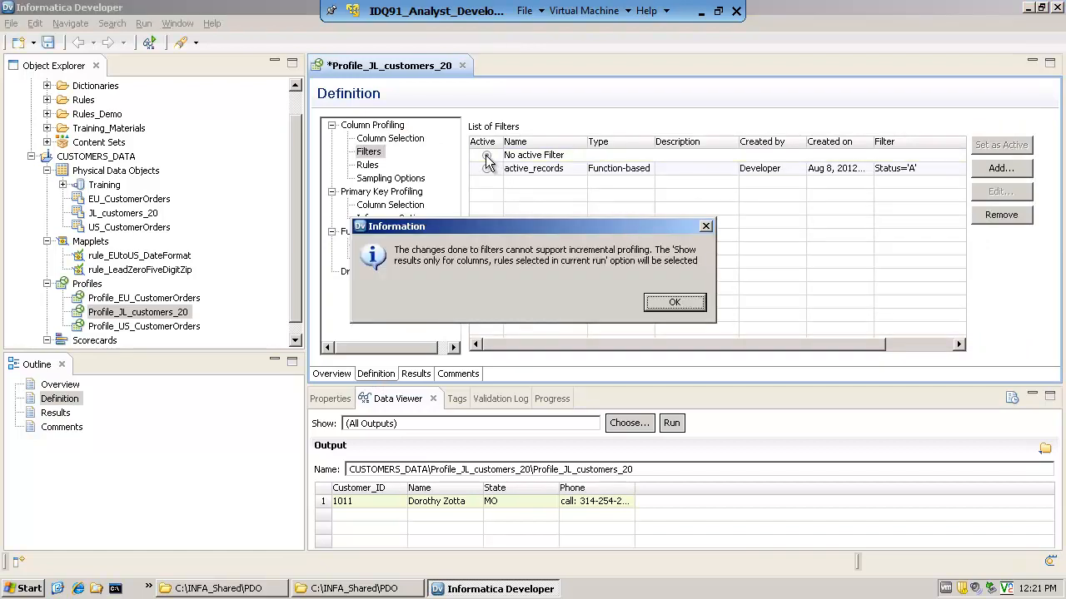
left_click(662, 305)
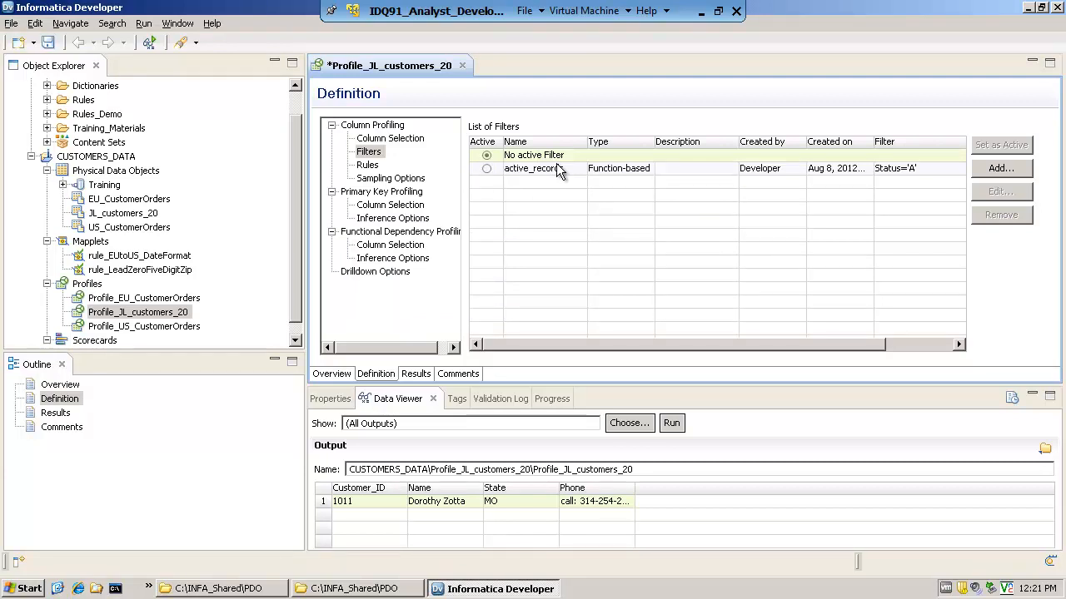
Save and rerun Profile_JL_customers_20 without an active filter
right_click(180, 316)
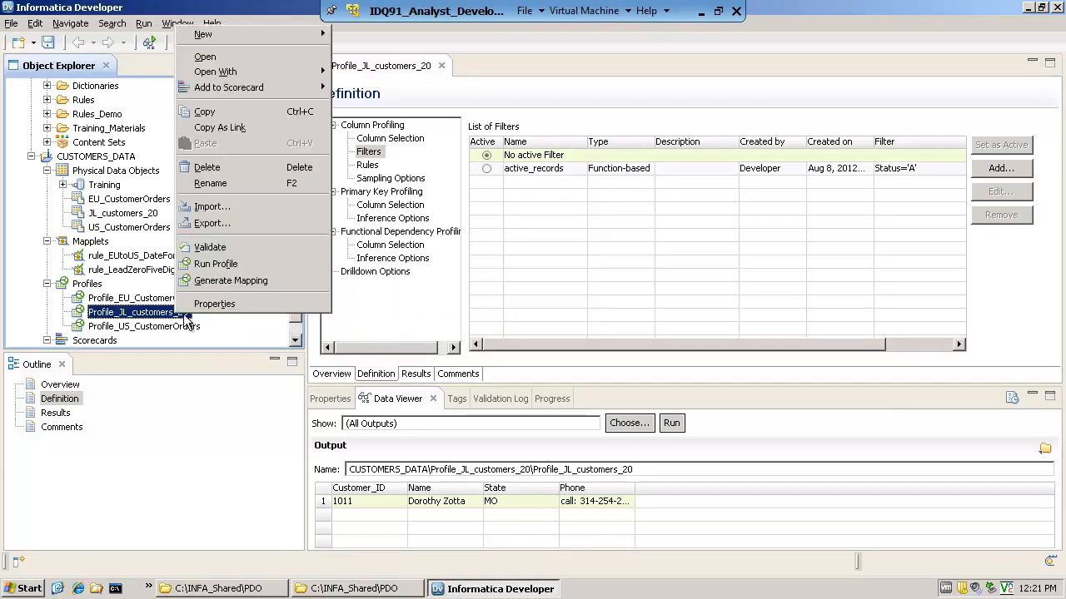
left_click(216, 268)
left_click(616, 301)
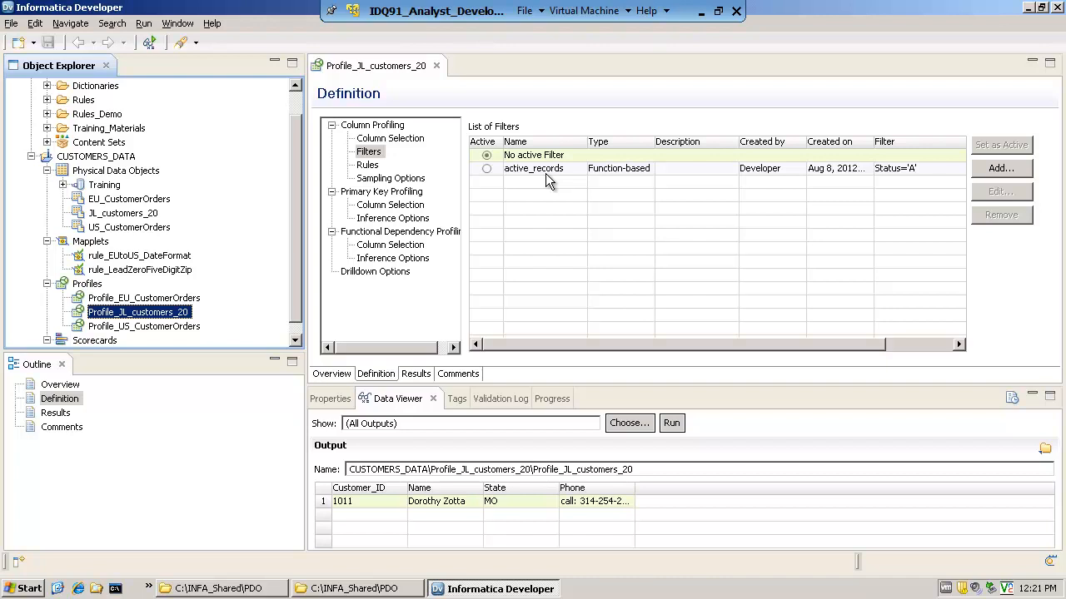
Collapse the CUSTOMERS_DATA object folders and open the rule_Remove_Non_Numbers mapplet from Training_Materials in the CONTENT project
left_click(47, 171)
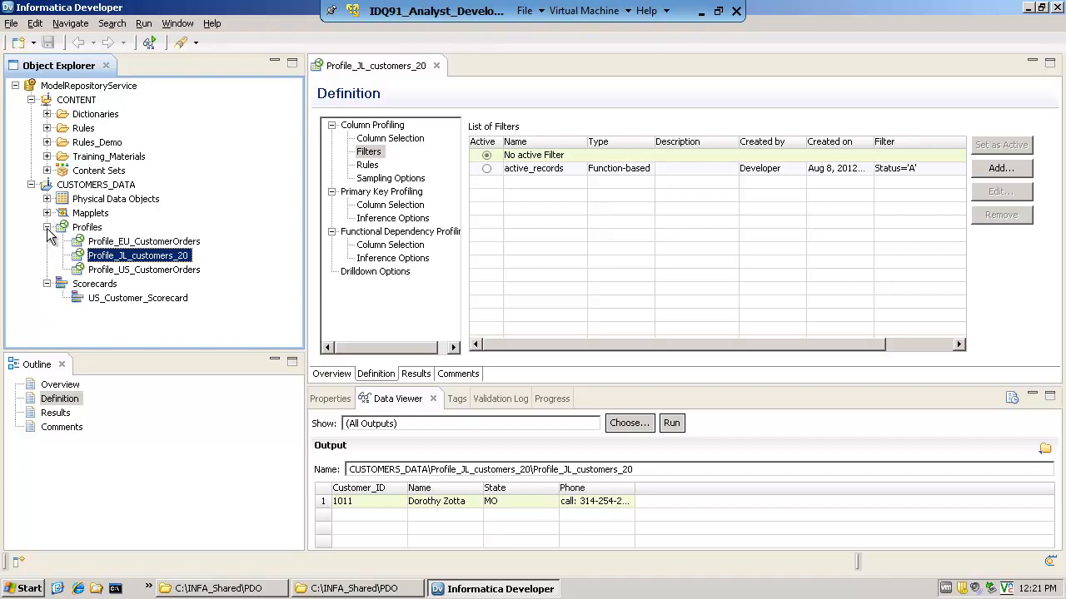
left_click(46, 227)
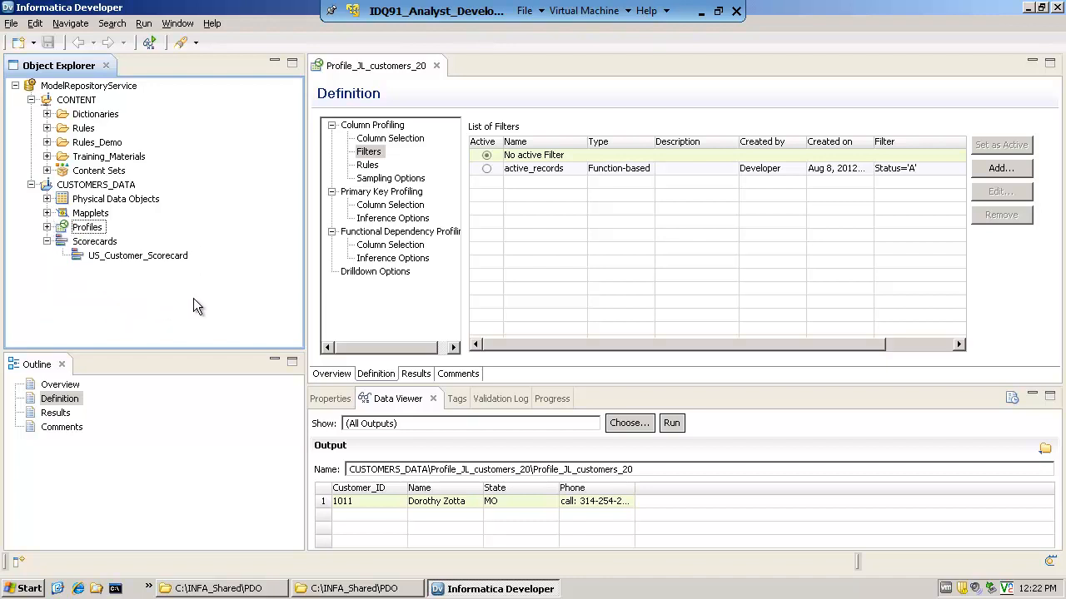
mouse_move(110, 153)
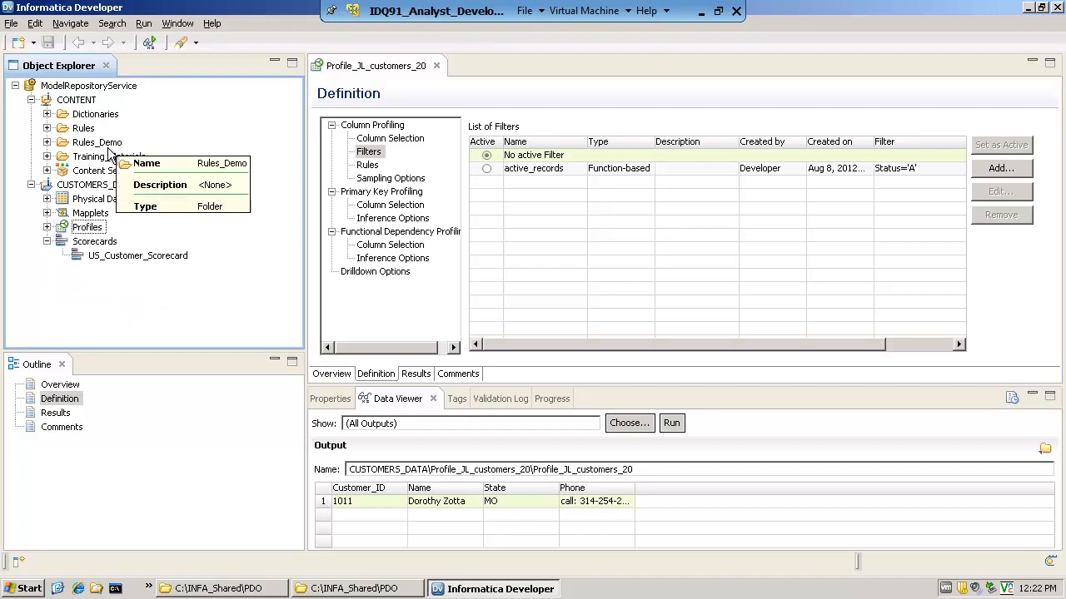
left_click(46, 157)
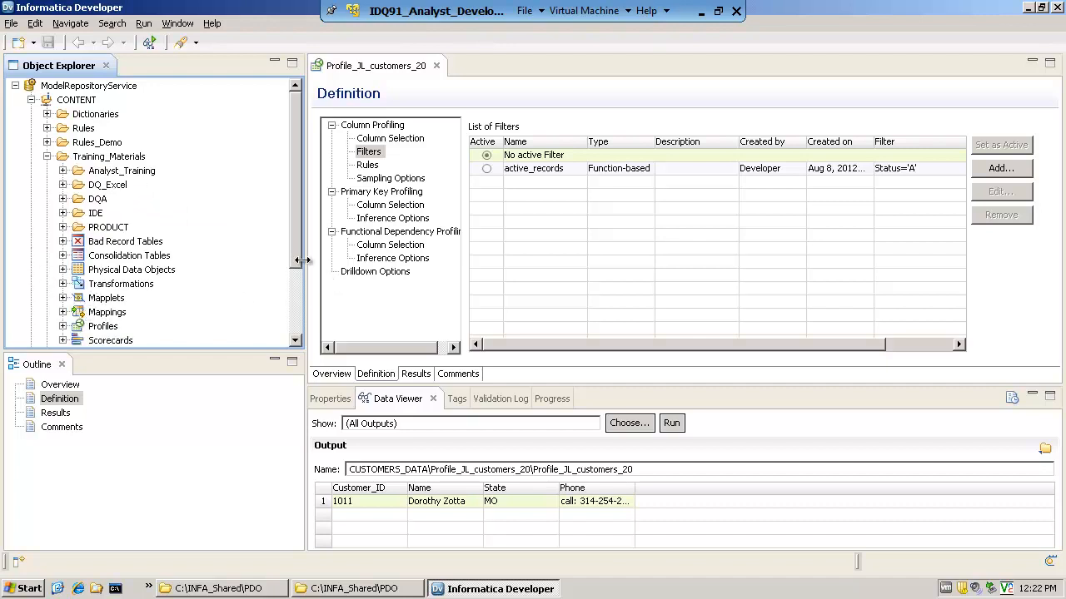
left_click_drag(298, 254, 291, 294)
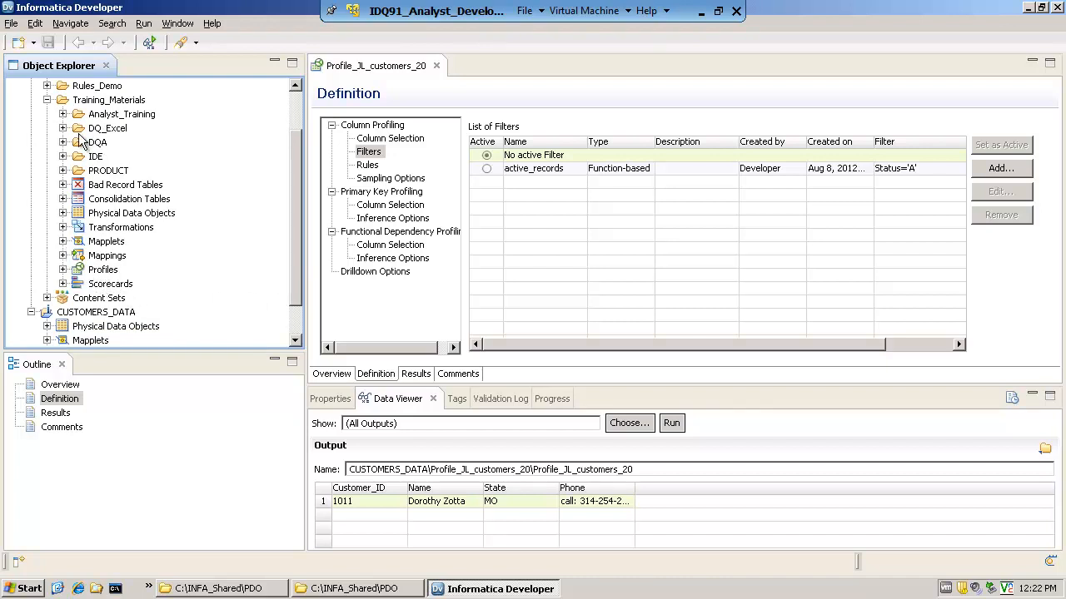
left_click(62, 241)
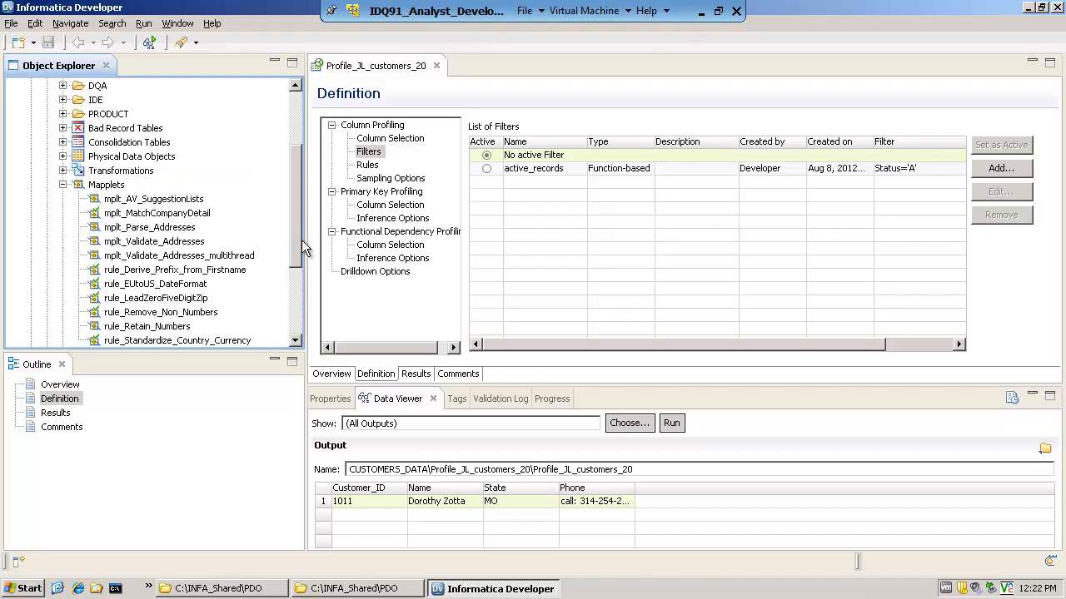
scroll(302, 250, "down", 1)
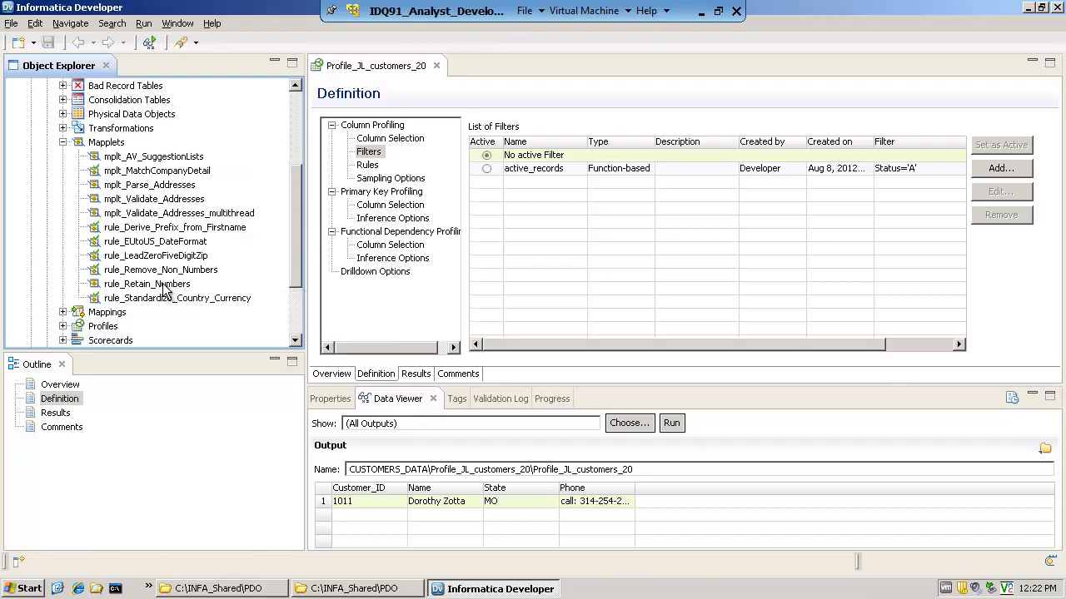
left_click(165, 286)
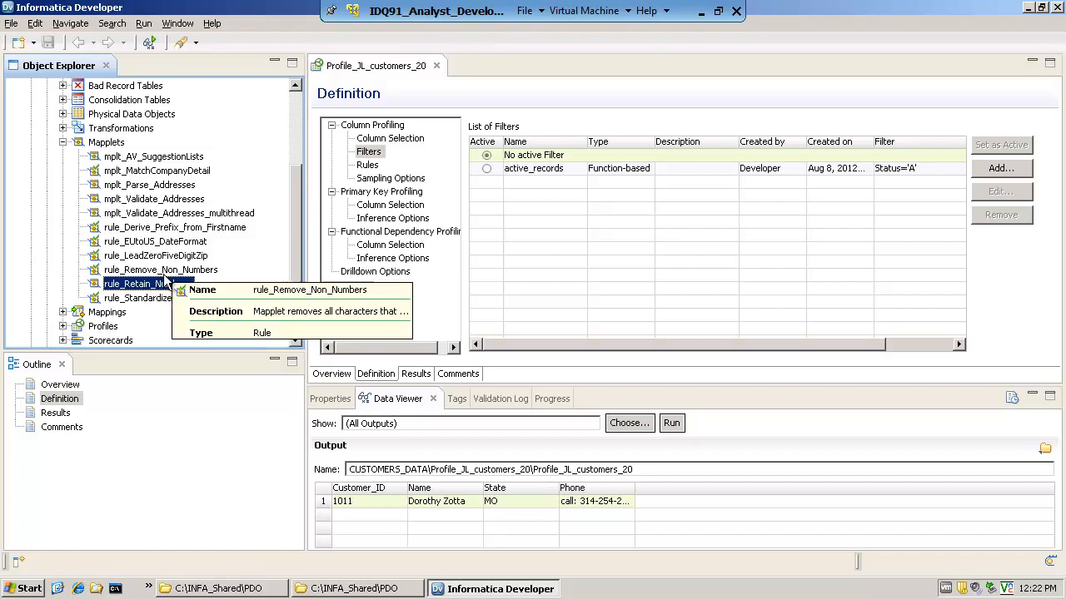
key("Up")
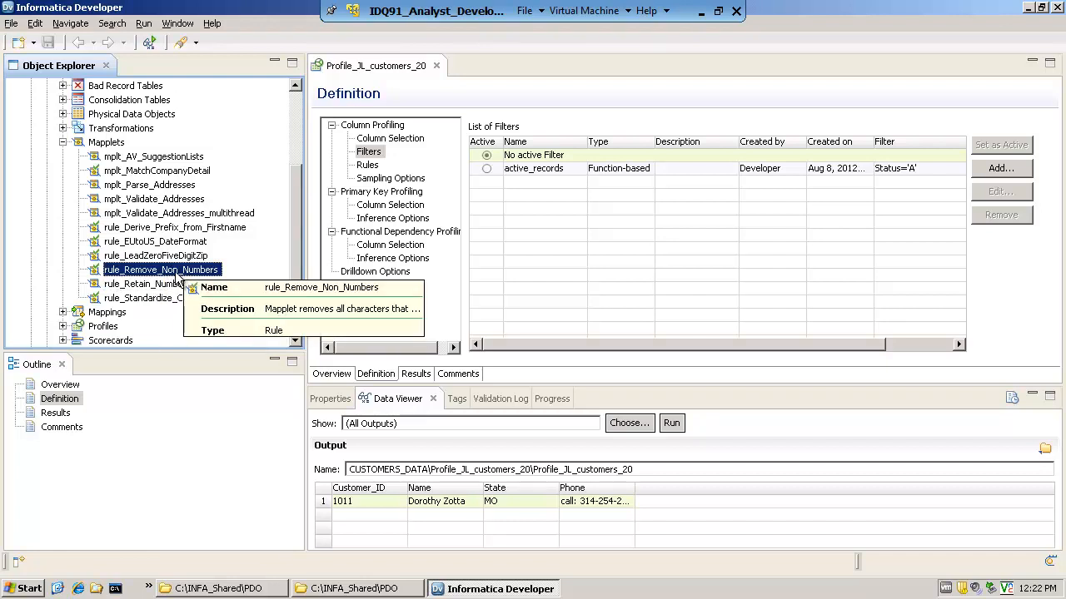
double_click(175, 272)
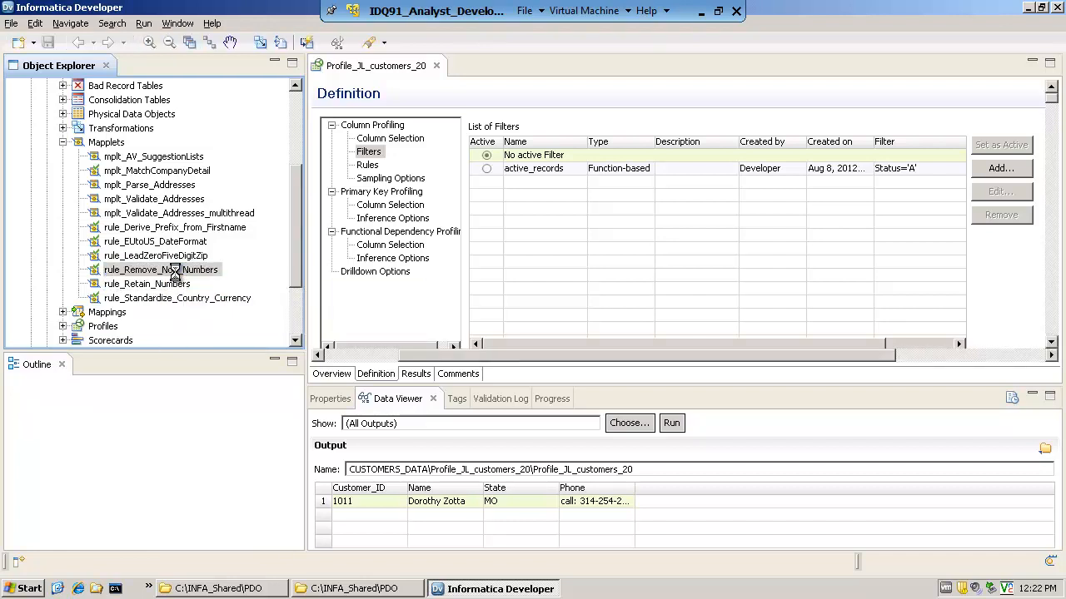
Arrange all mapplet objects as icons and look at the Validate As options without applying one
right_click(514, 308)
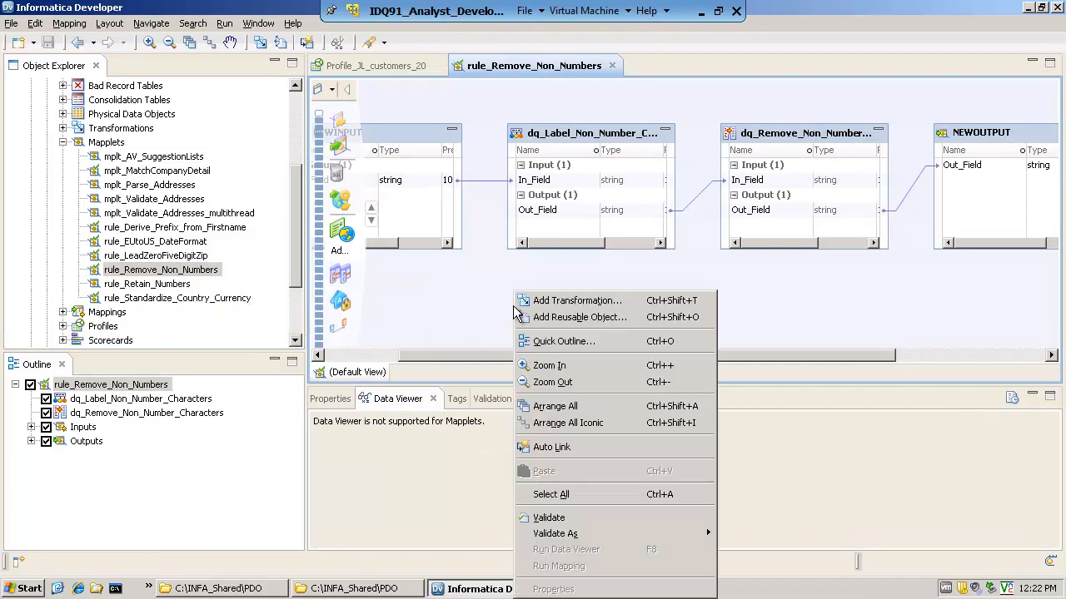
left_click(604, 424)
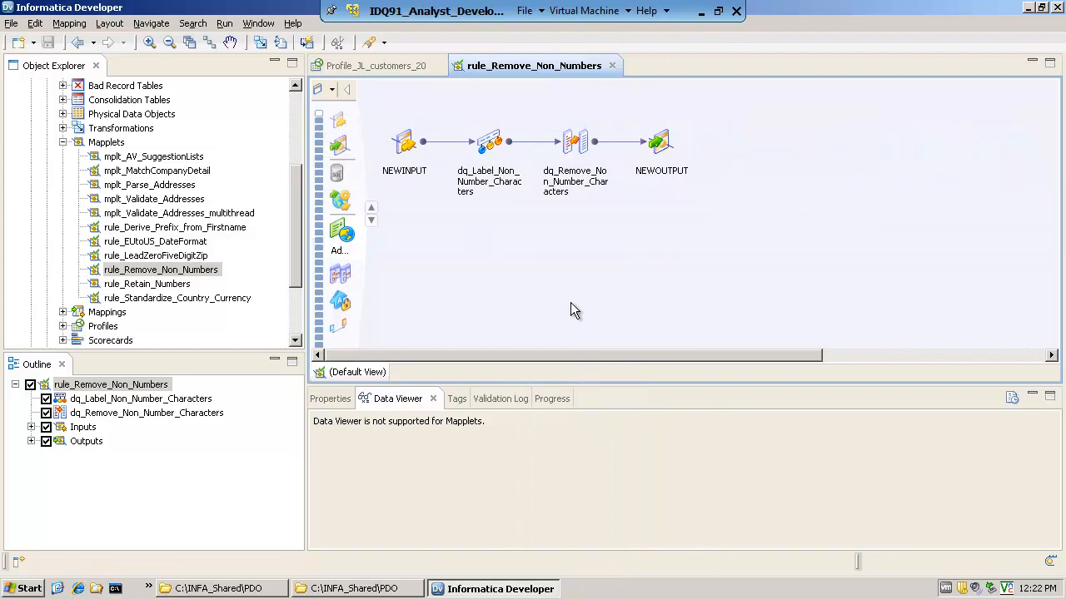
right_click(475, 268)
mouse_move(549, 509)
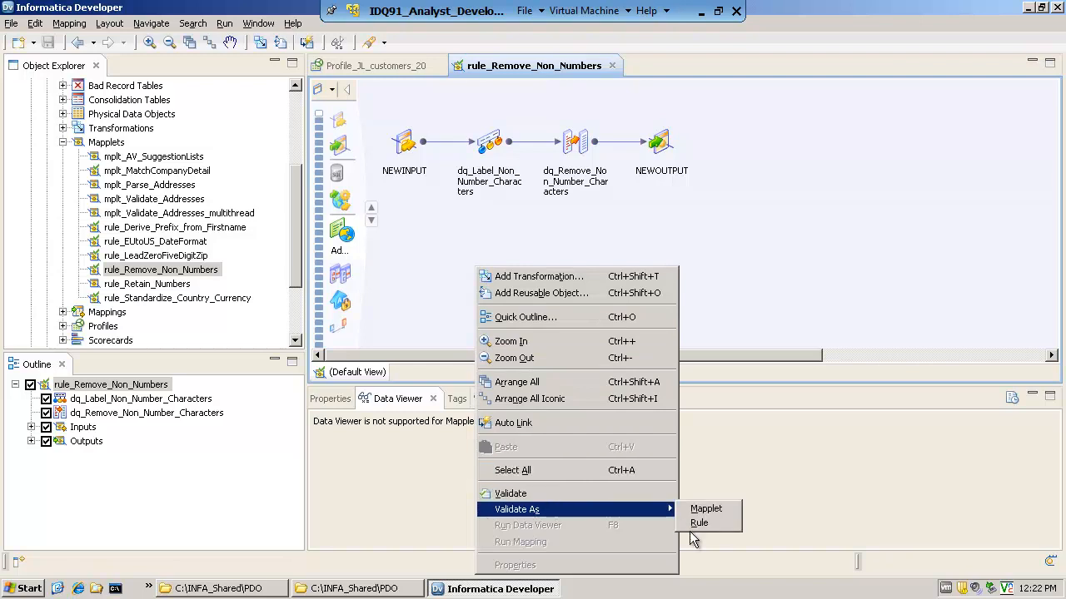
left_click(785, 220)
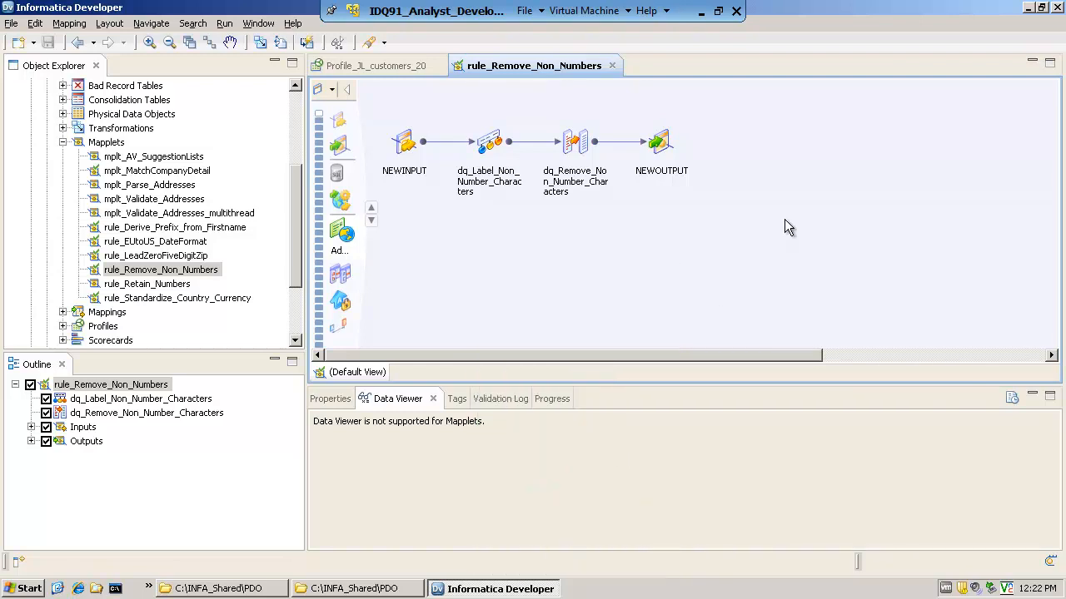
Examine the mapplet's objects from NEWINPUT through to NEWOUTPUT, and arrange them all in expanded form
left_click(406, 148)
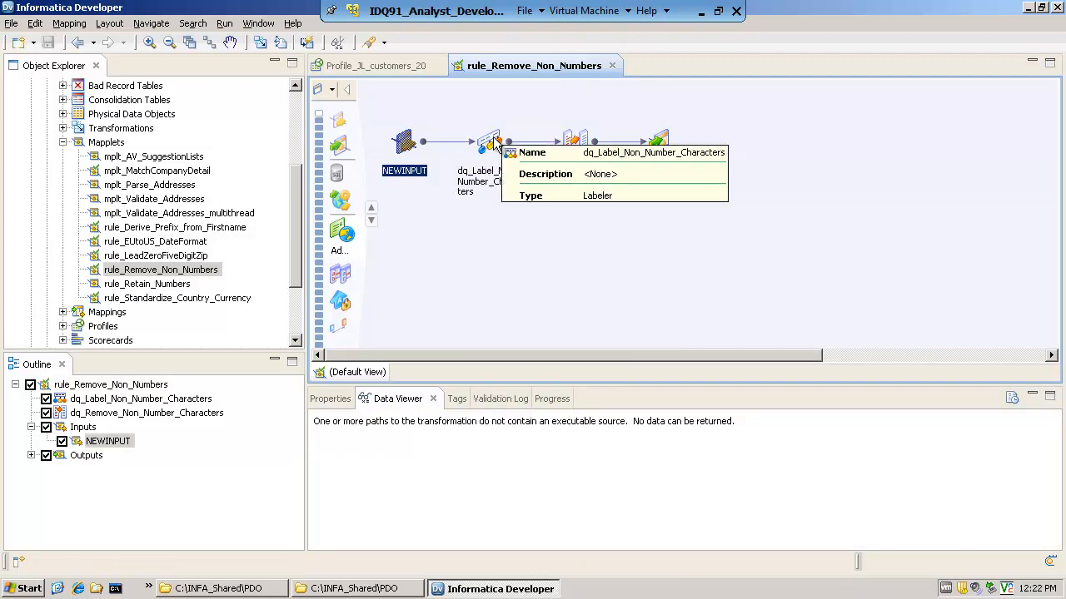
mouse_move(501, 151)
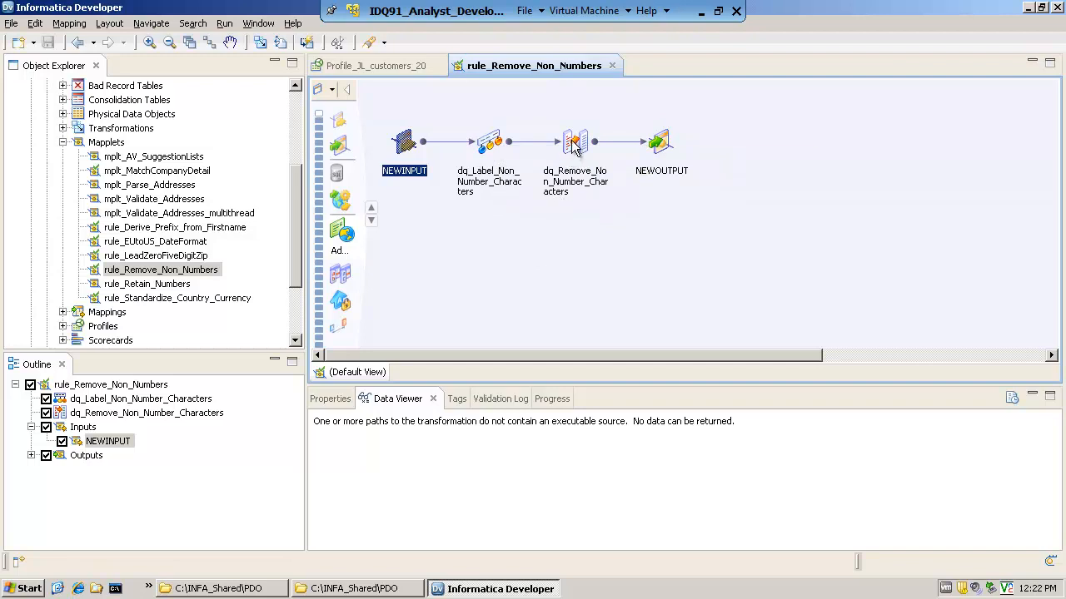
mouse_move(663, 145)
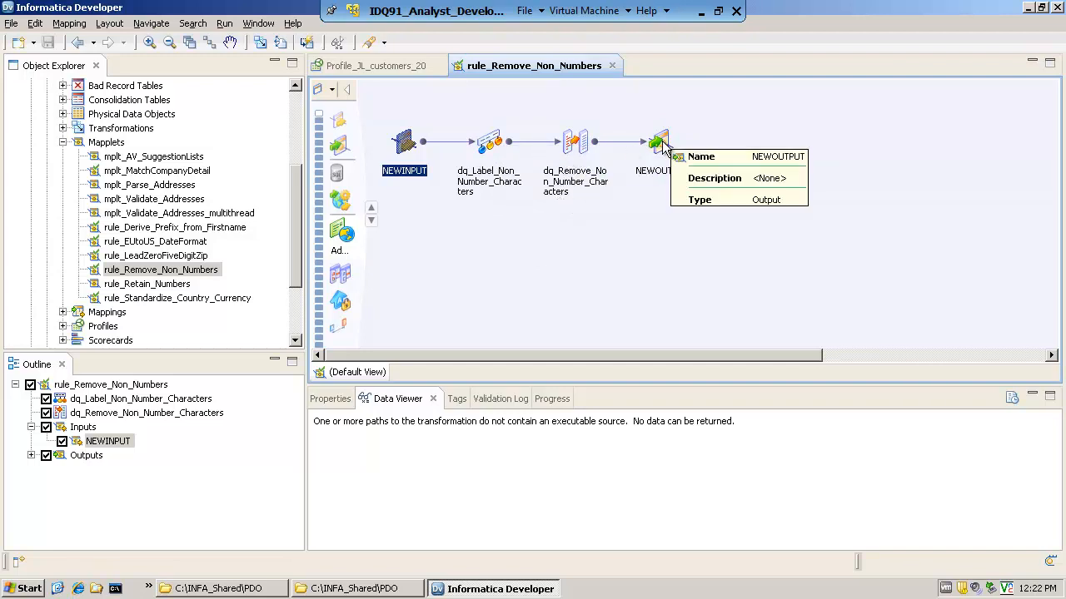
right_click(578, 105)
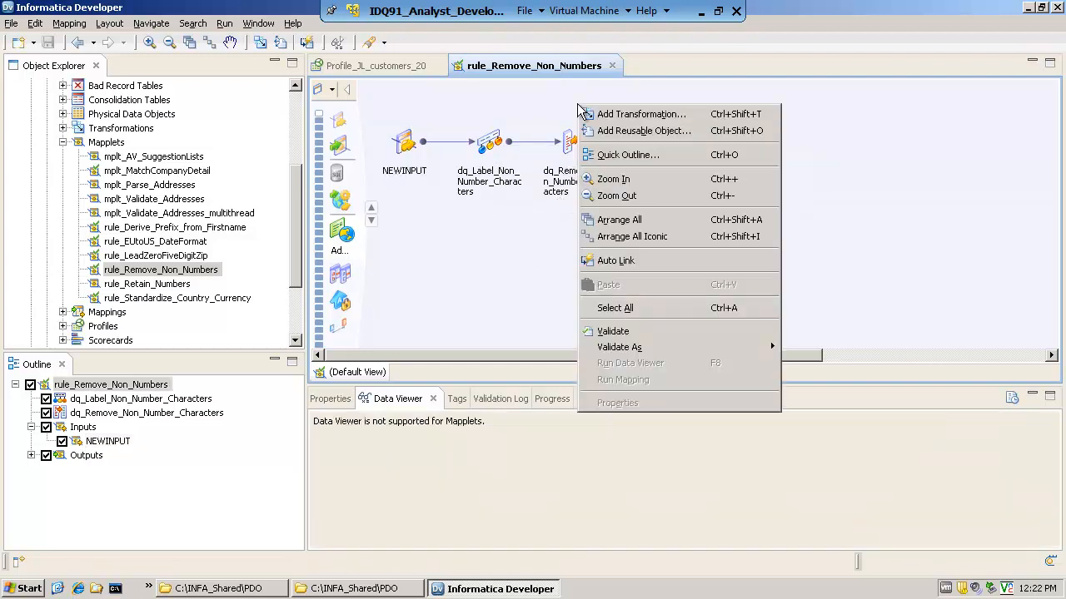
left_click(631, 219)
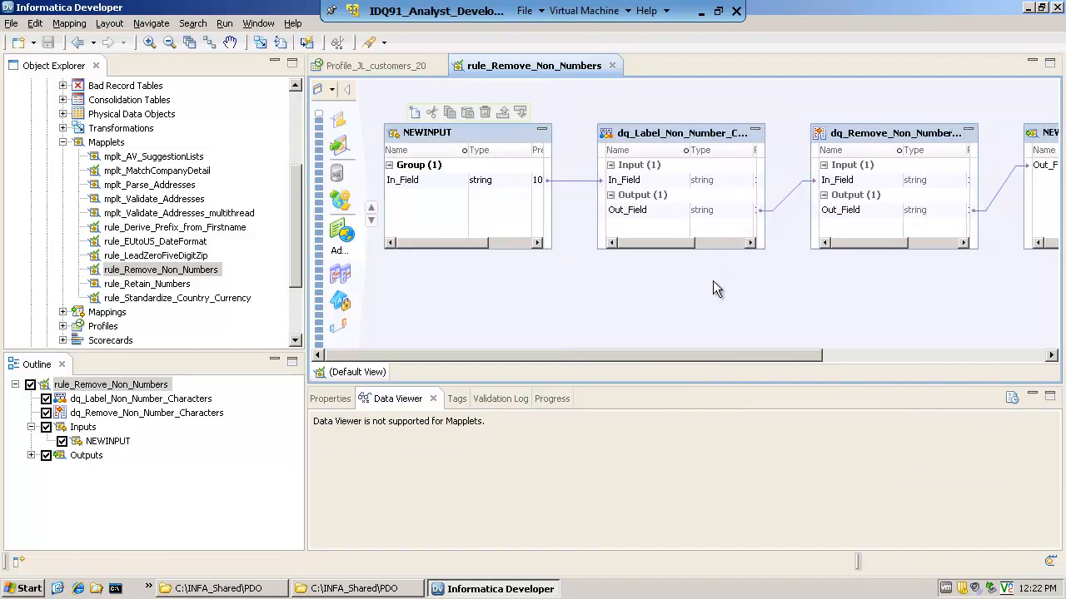
Collapse the CONTENT and CUSTOMERS_DATA projects in the repository tree and minimize the application window
left_click(63, 143)
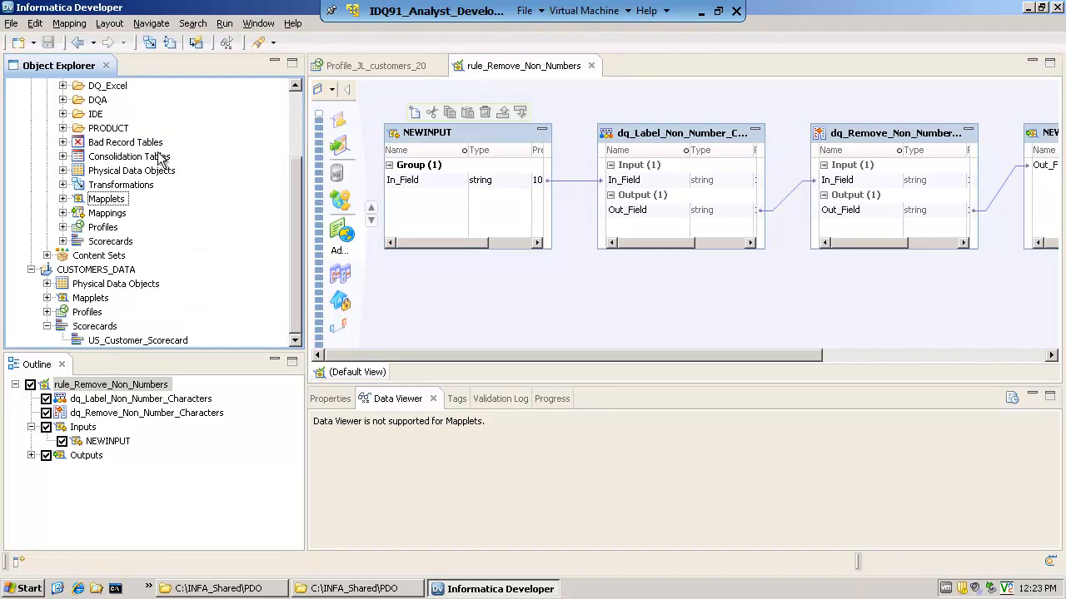
left_click_drag(300, 184, 303, 100)
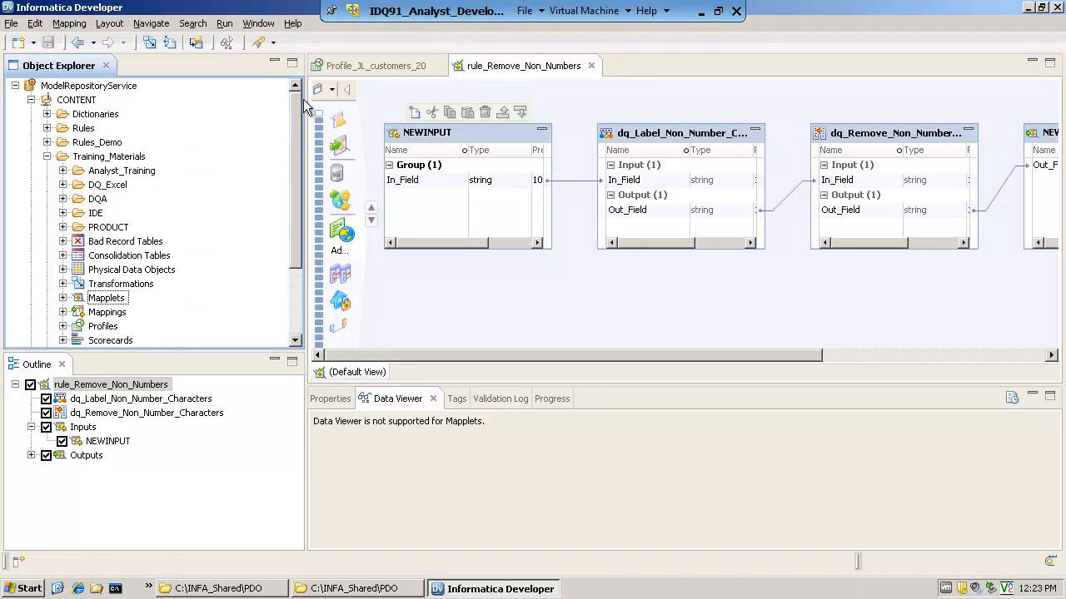
left_click(32, 100)
left_click(31, 114)
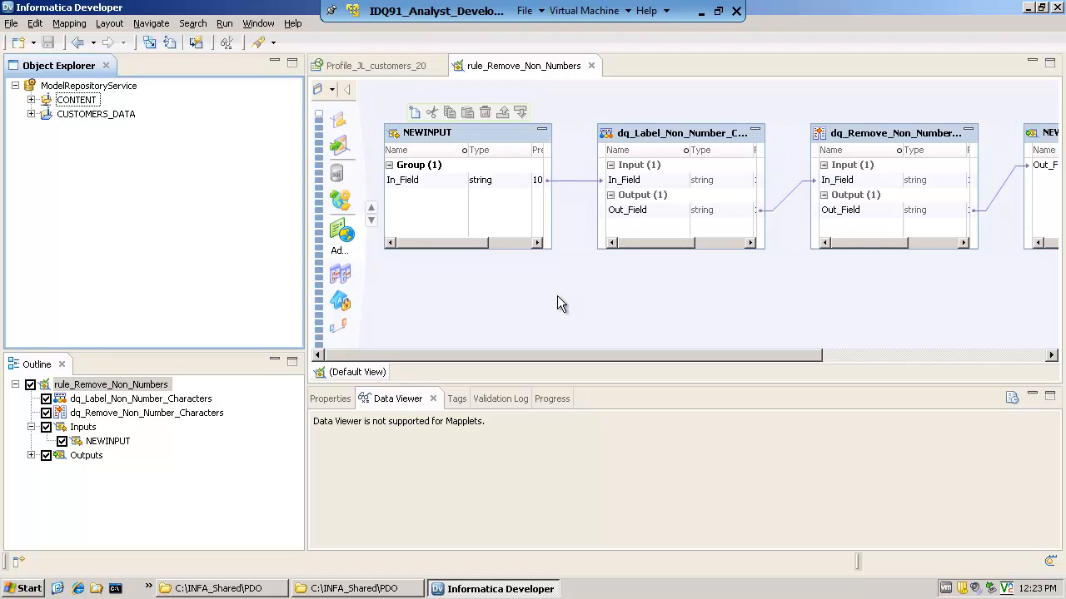
left_click(1029, 8)
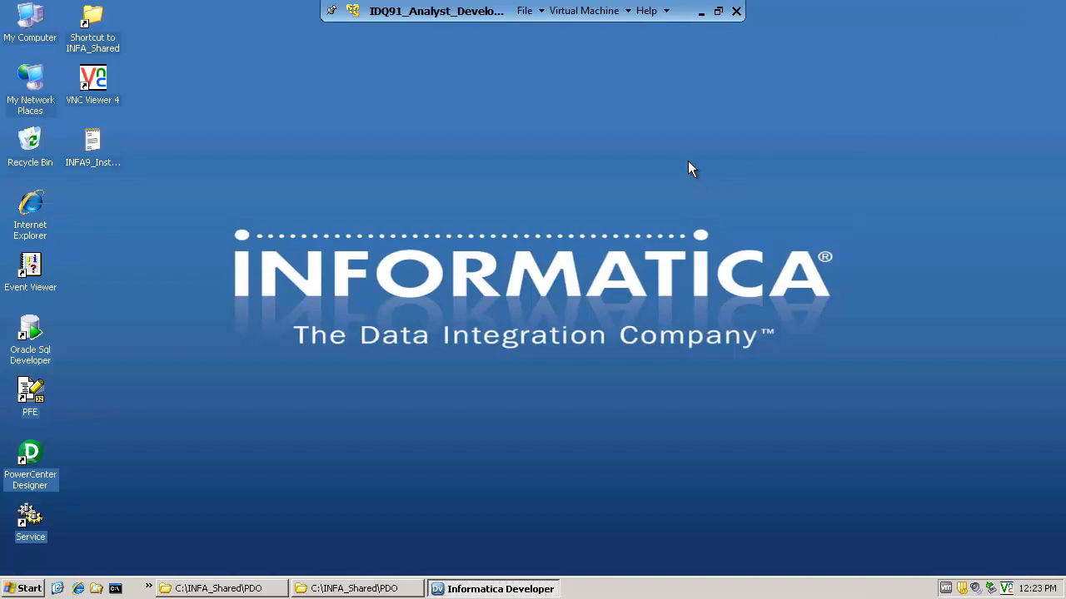